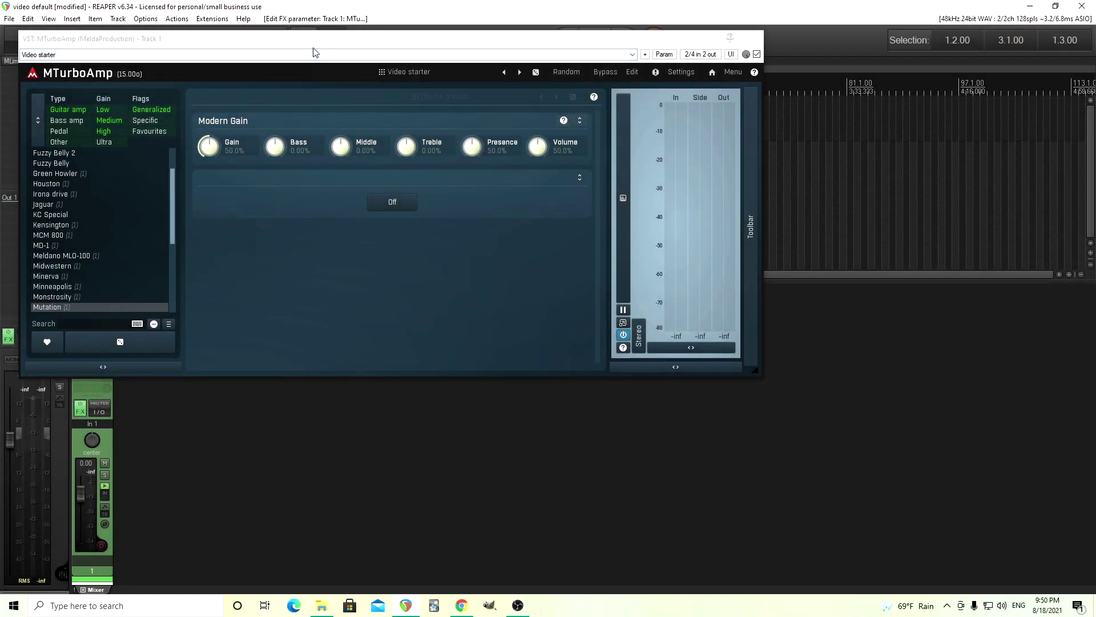
Move the MTurboAmp window down and right so REAPER's transport bar shows above it.
drag(317, 40, 432, 104)
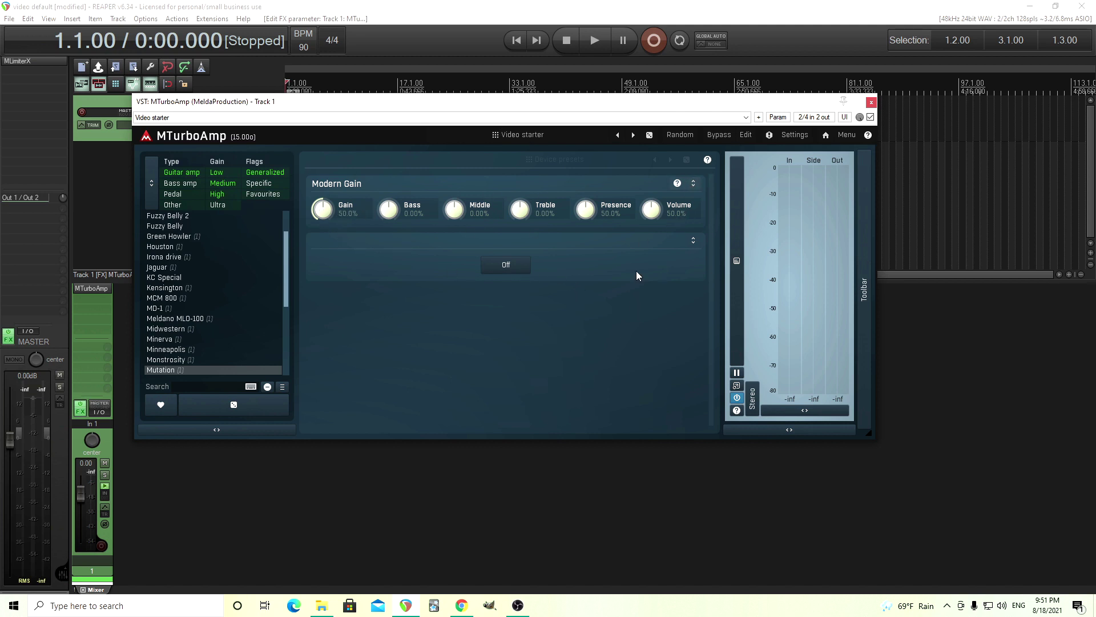
From the full editing layout, start exporting the current settings as a new device.
click(750, 139)
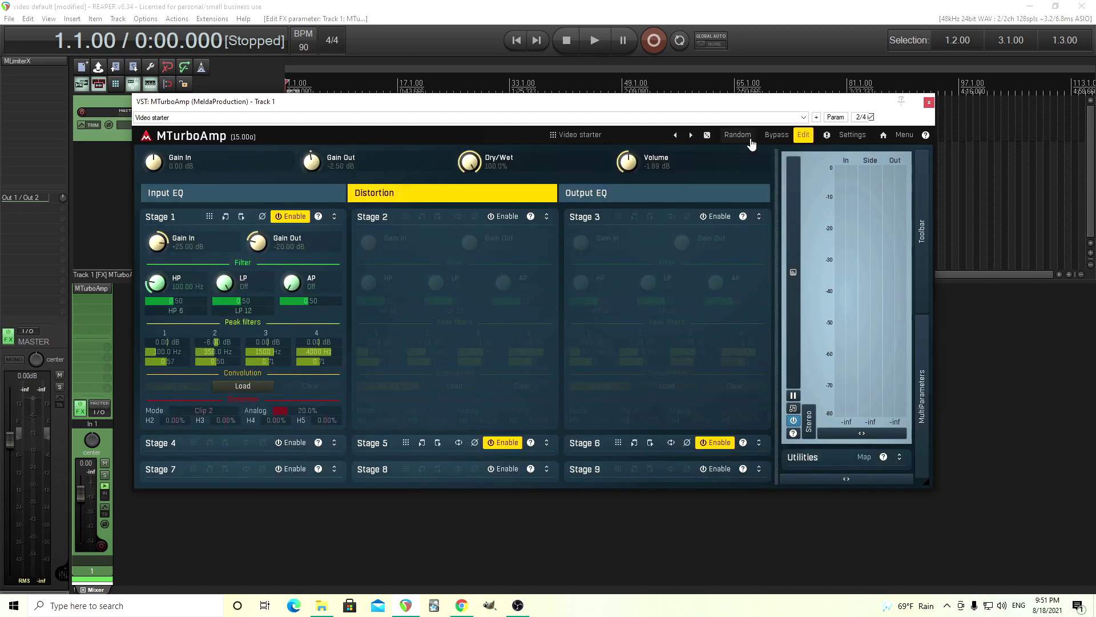
click(895, 138)
click(832, 226)
click(465, 403)
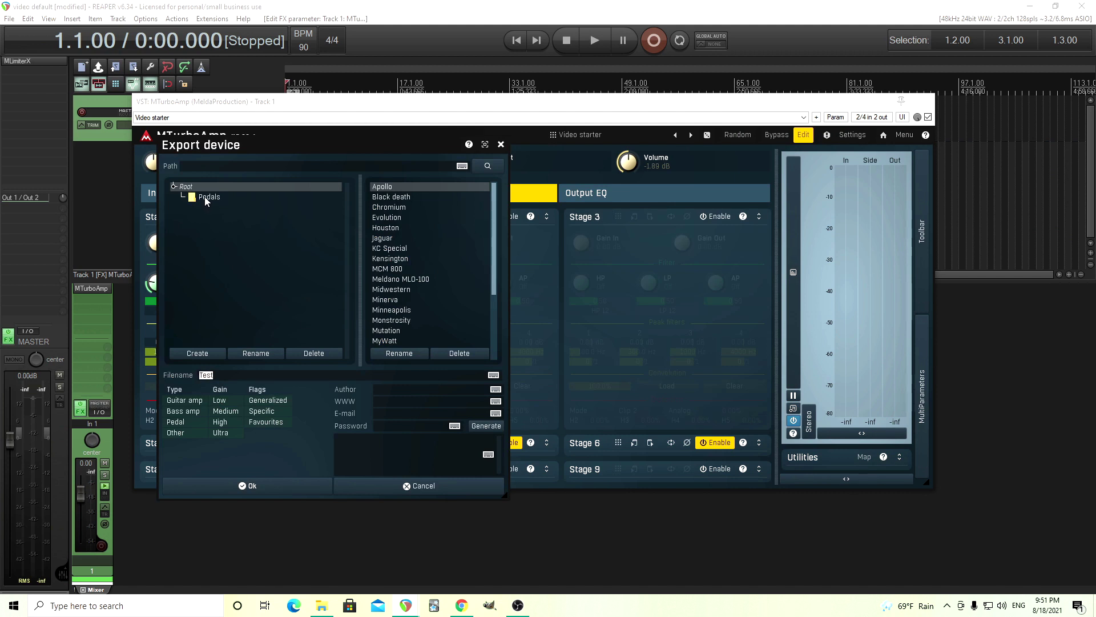
Name the device file Test, enter the author's name, and add the description 'A test'.
click(231, 375)
click(395, 390)
text(Chan)
click(365, 446)
text(A test)
Tag the device as Guitar amp with Low and Medium gain, and flag it Specific.
click(197, 401)
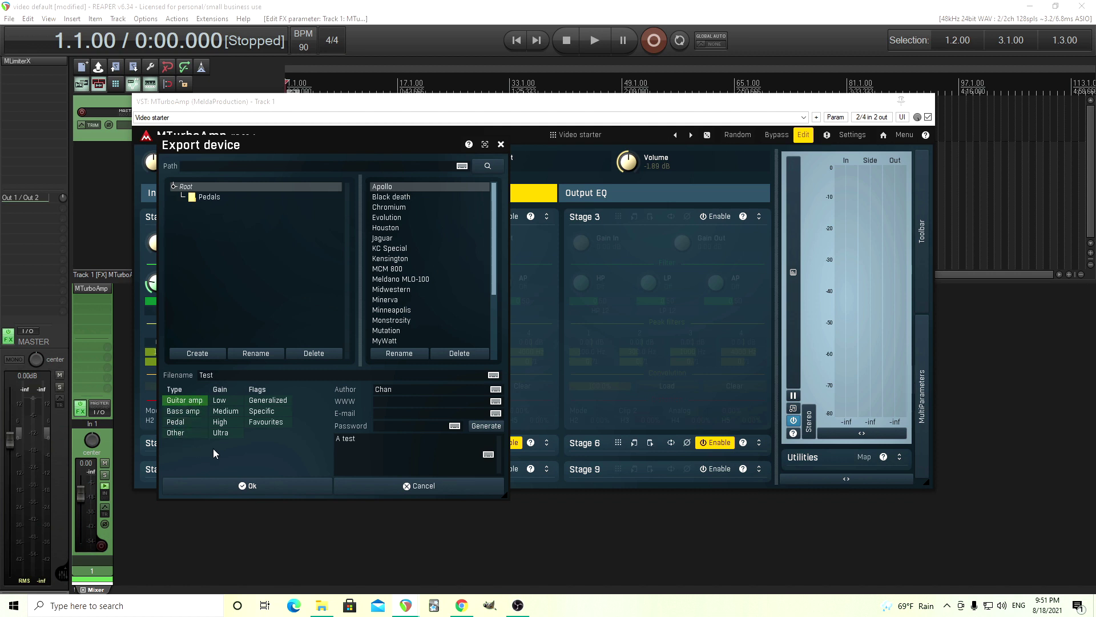
click(220, 401)
click(225, 411)
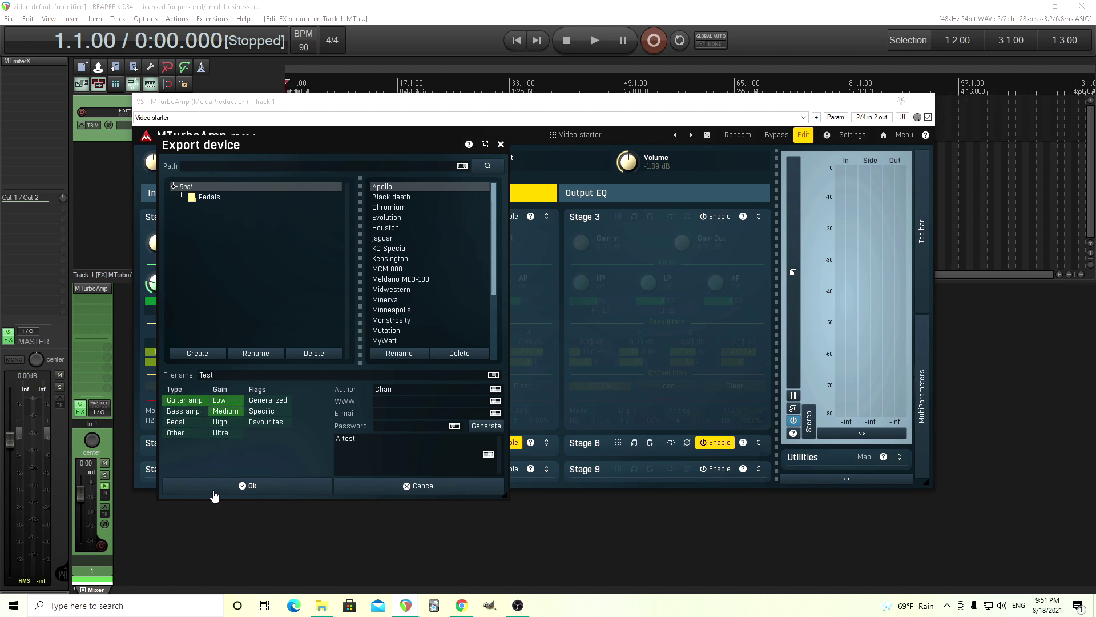
click(273, 412)
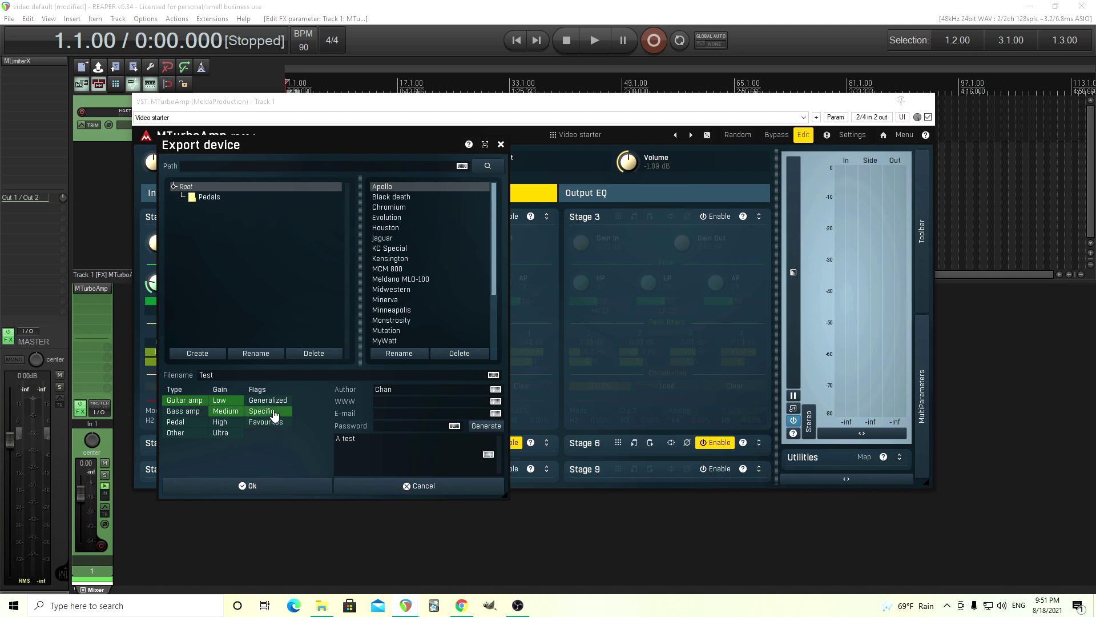
Finish exporting the Test device and load it from the device browser.
click(284, 487)
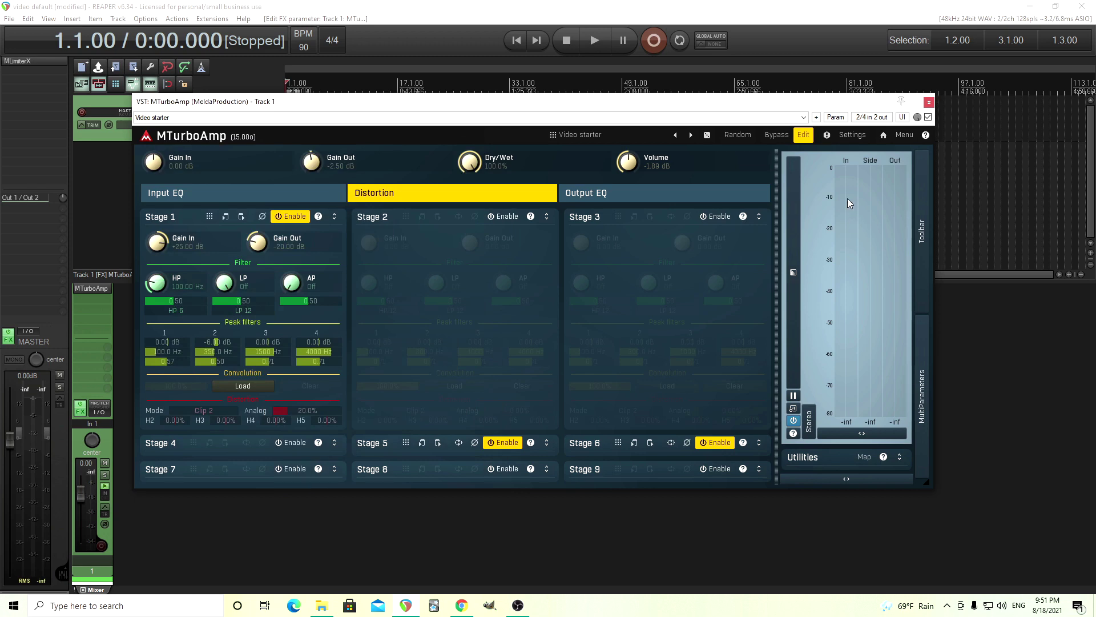
click(804, 136)
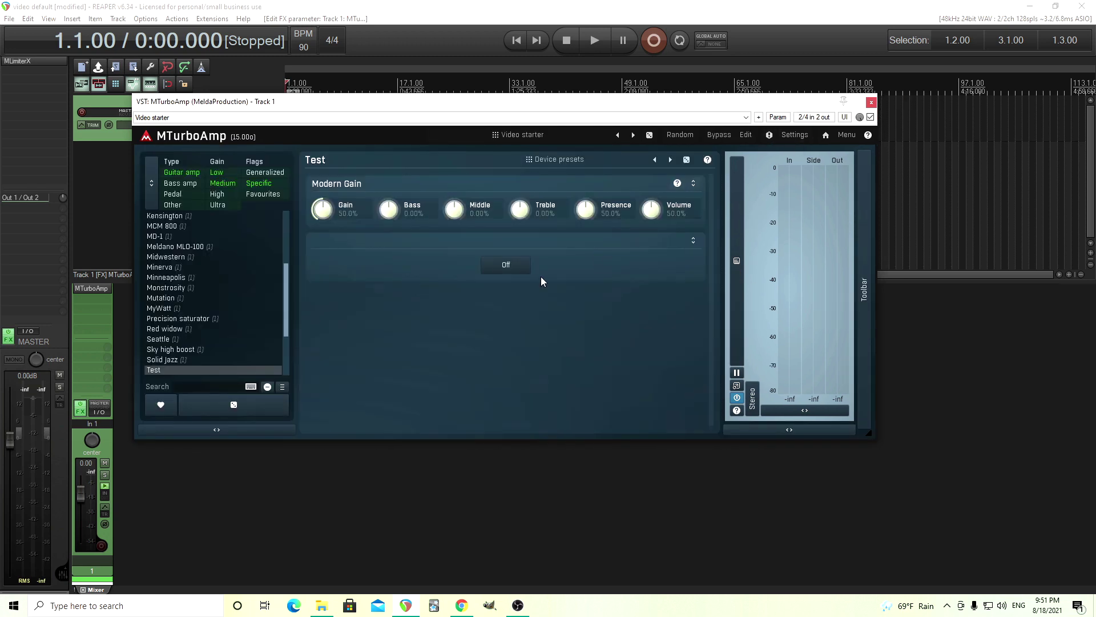
click(181, 360)
click(179, 342)
click(153, 370)
Move the window down, switch to the full multi-stage editor, and open Menu.
drag(475, 102, 473, 160)
click(745, 193)
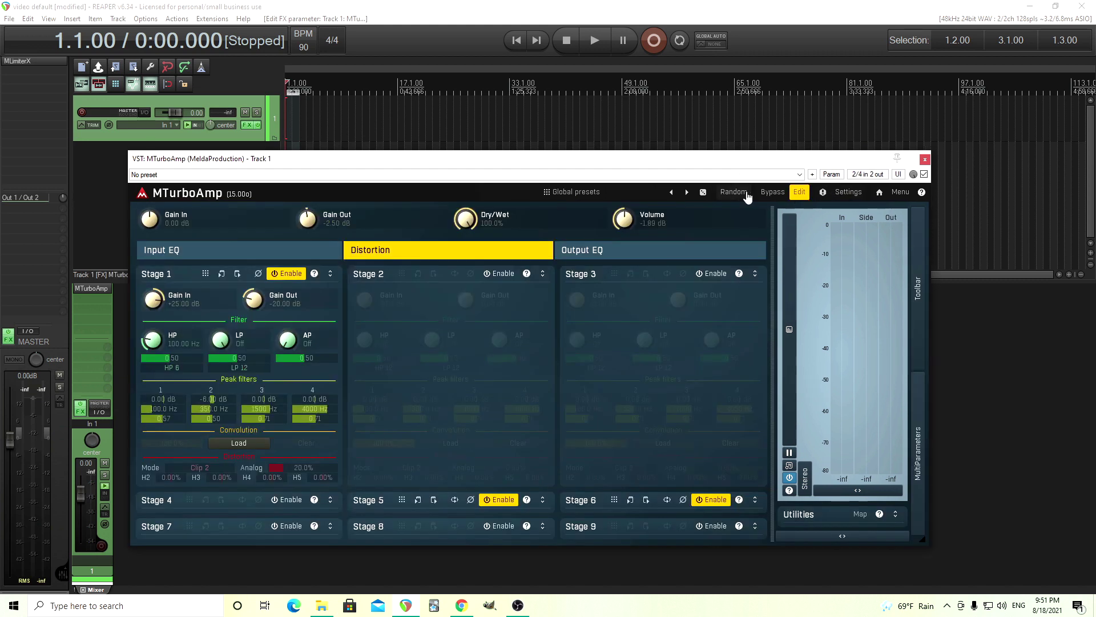
click(901, 194)
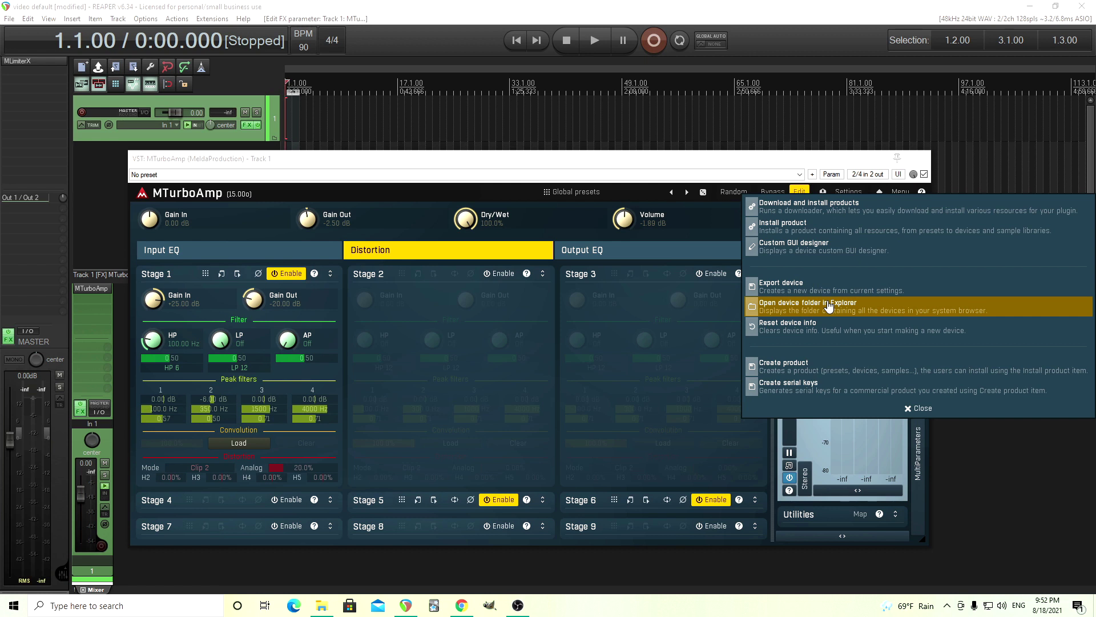
Open the Custom GUI designer and set Test.mAmp as its output device.
click(805, 254)
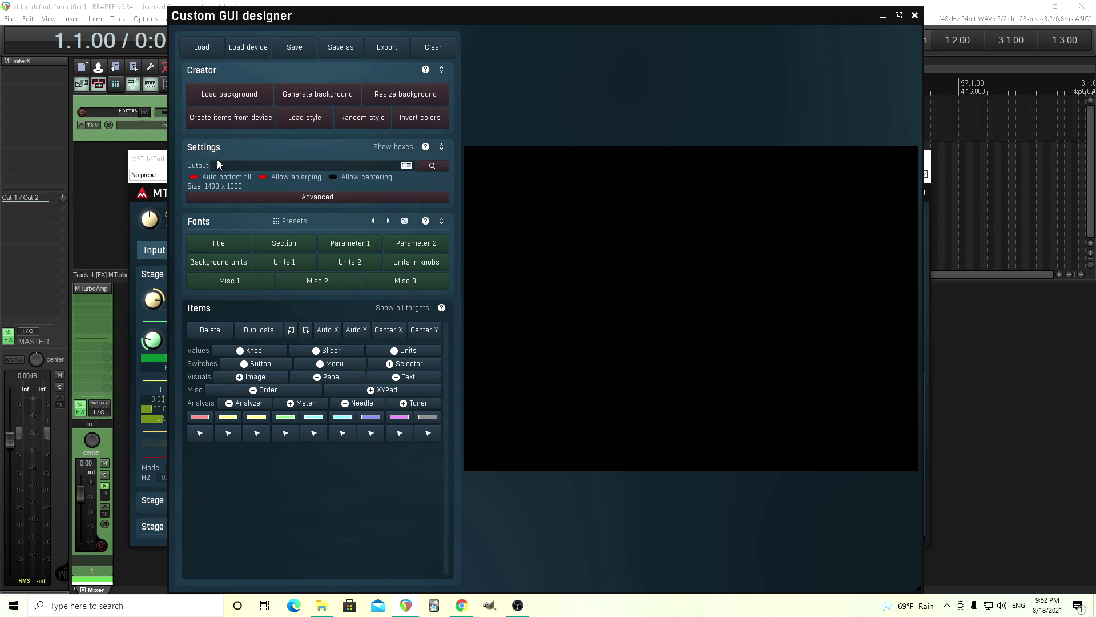
click(434, 166)
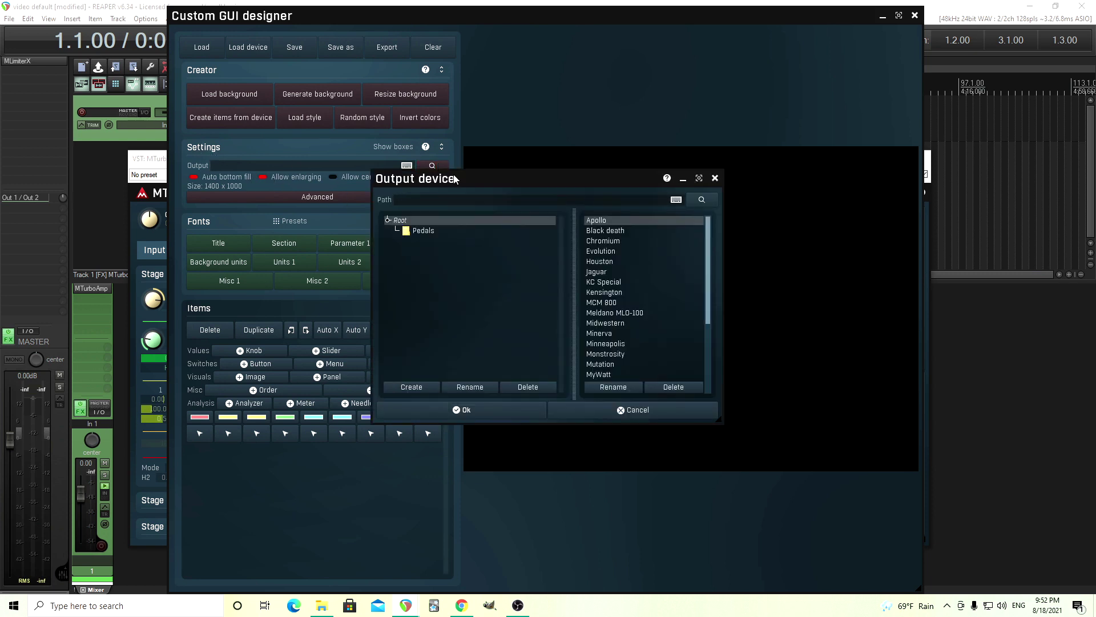
scroll(634, 293, down, 5)
scroll(634, 293, down, 2)
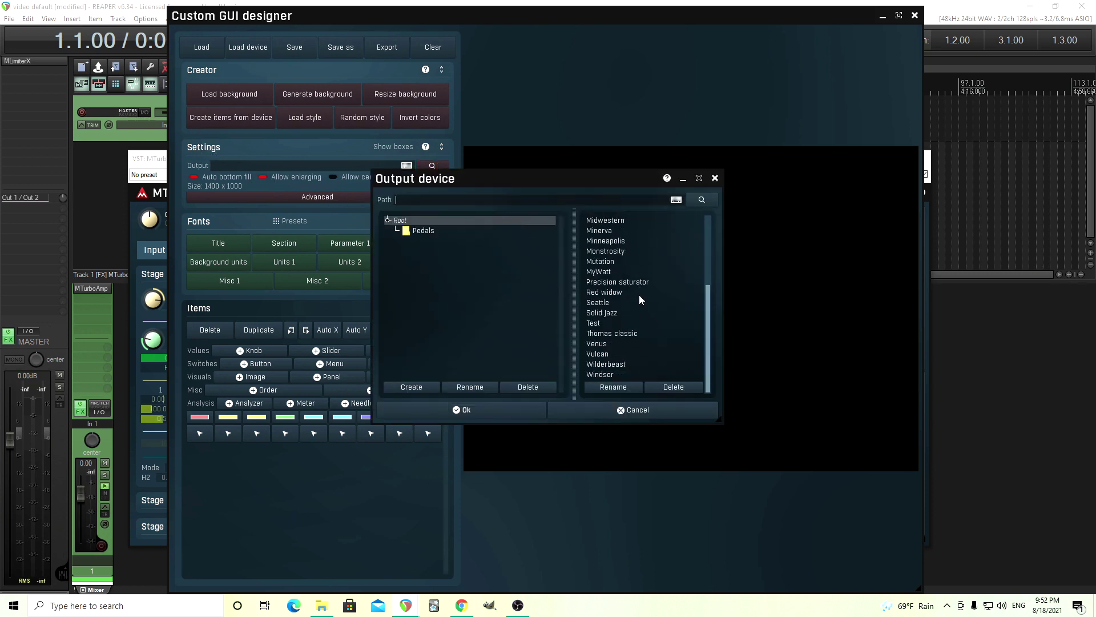
click(600, 323)
click(485, 410)
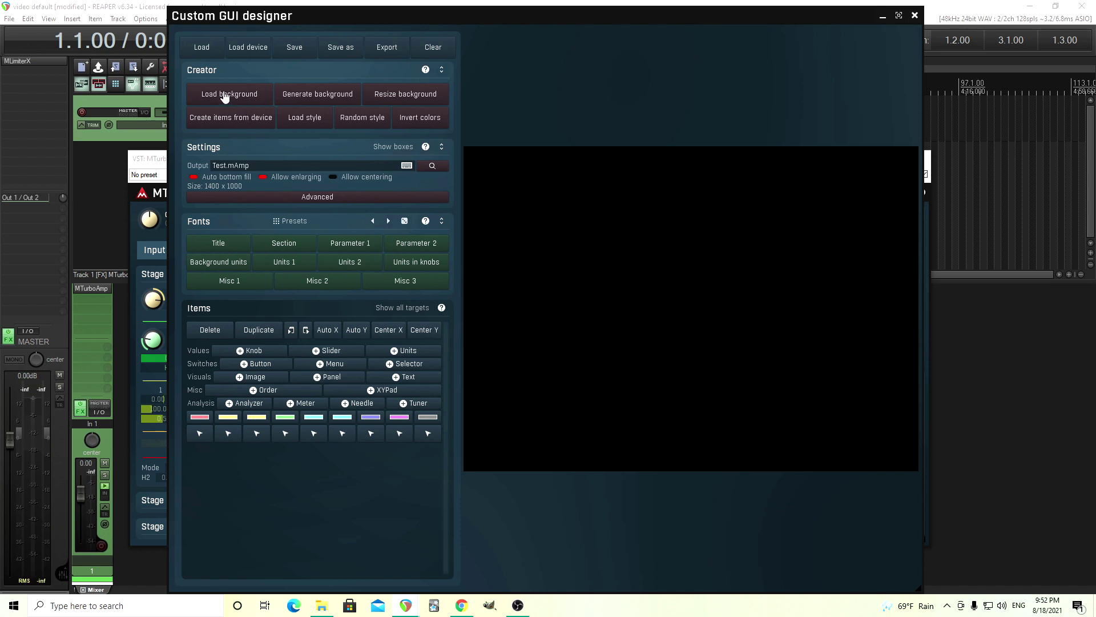
Load 2nd midwestern.jpg as the GUI background, making the layout 1400 x 700.
click(224, 95)
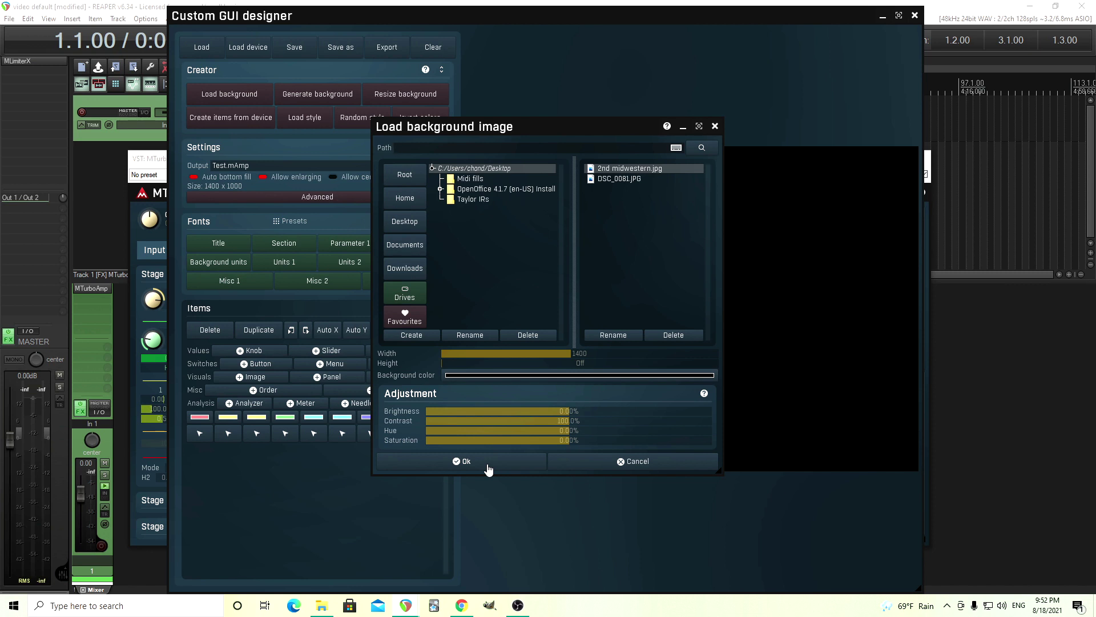
click(488, 468)
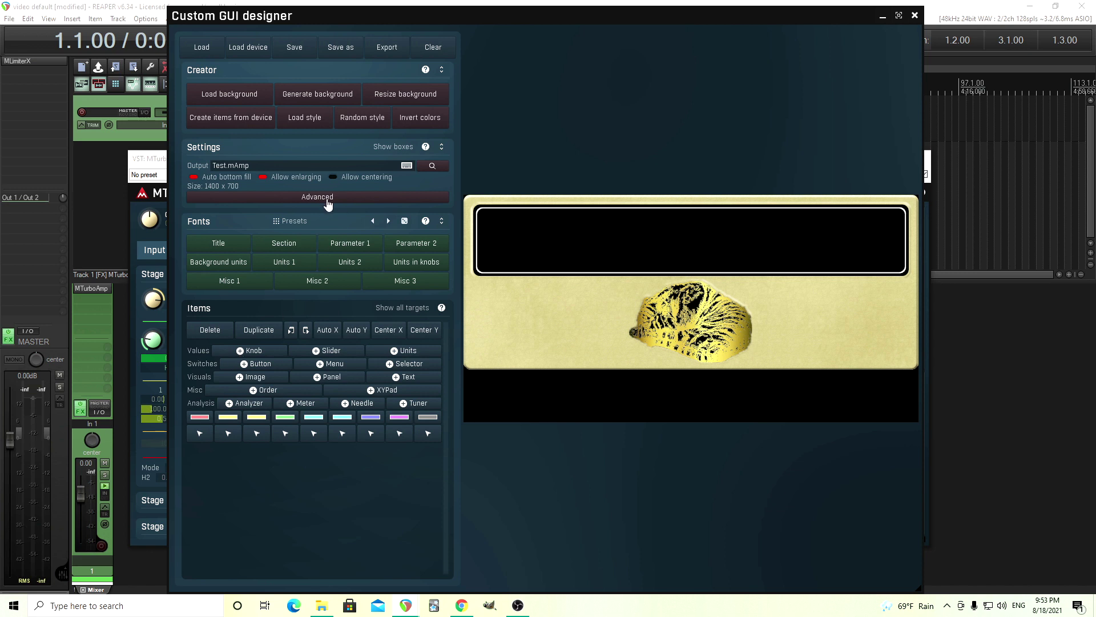
In Advanced settings, set grid snap to 13 and grid opacity to 46%.
click(312, 200)
drag(287, 229, 287, 216)
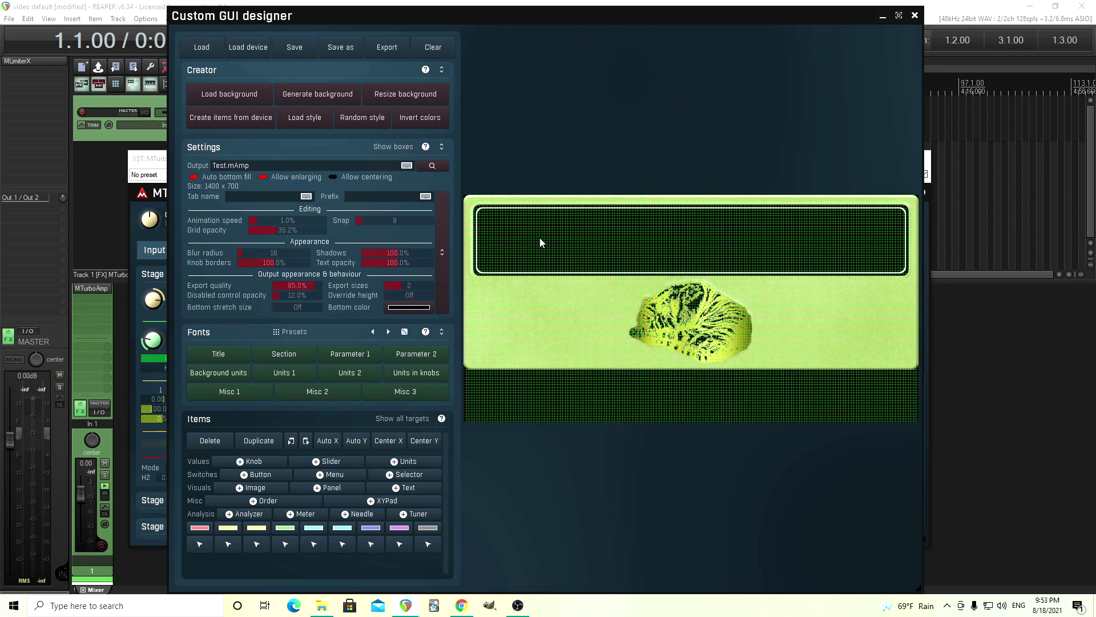
drag(394, 220, 394, 217)
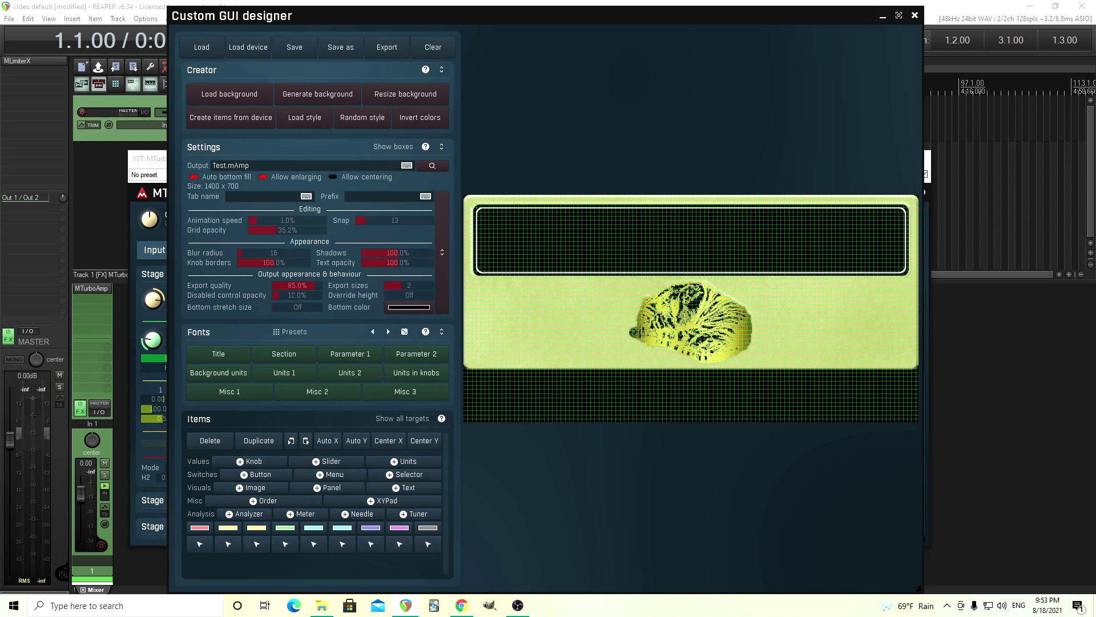
drag(286, 230, 286, 226)
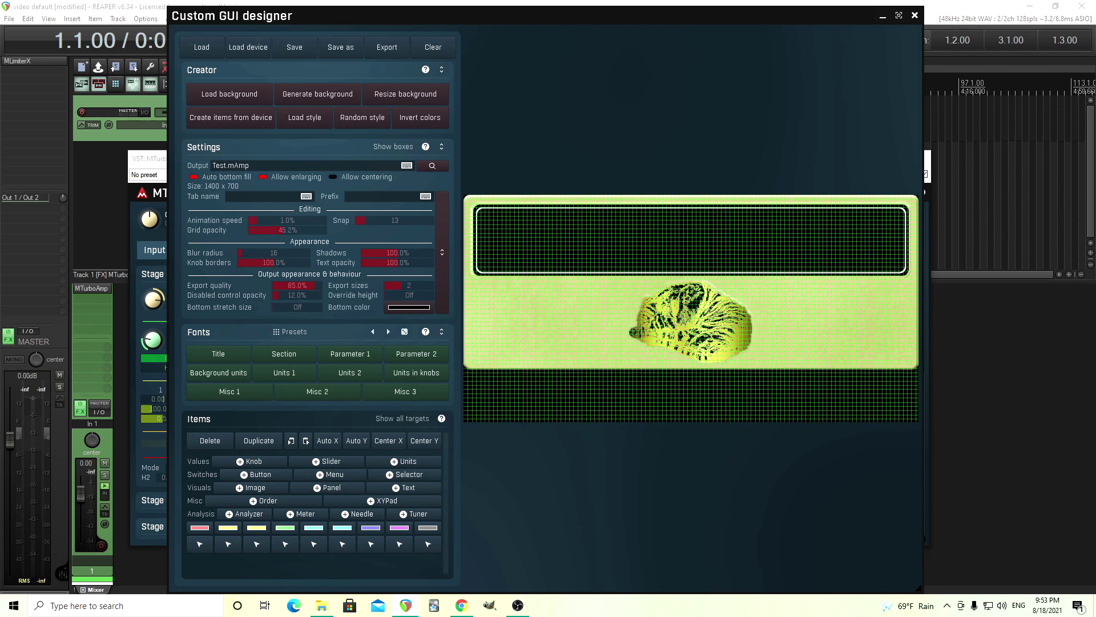
Add a knob and place it at the top-left of the black display strip.
click(252, 461)
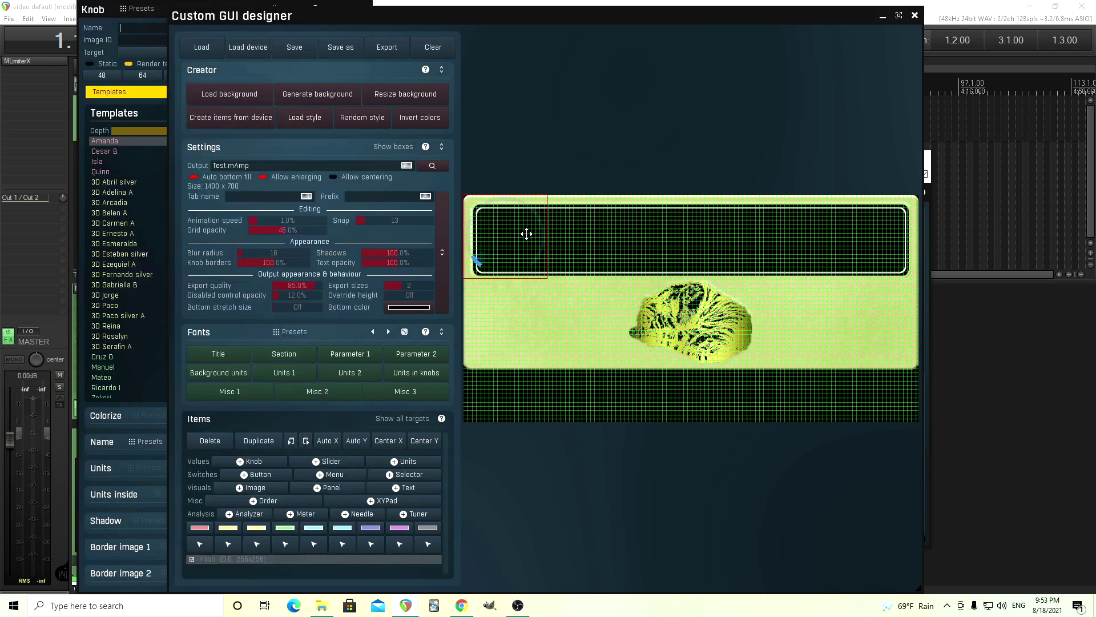
drag(550, 246, 551, 242)
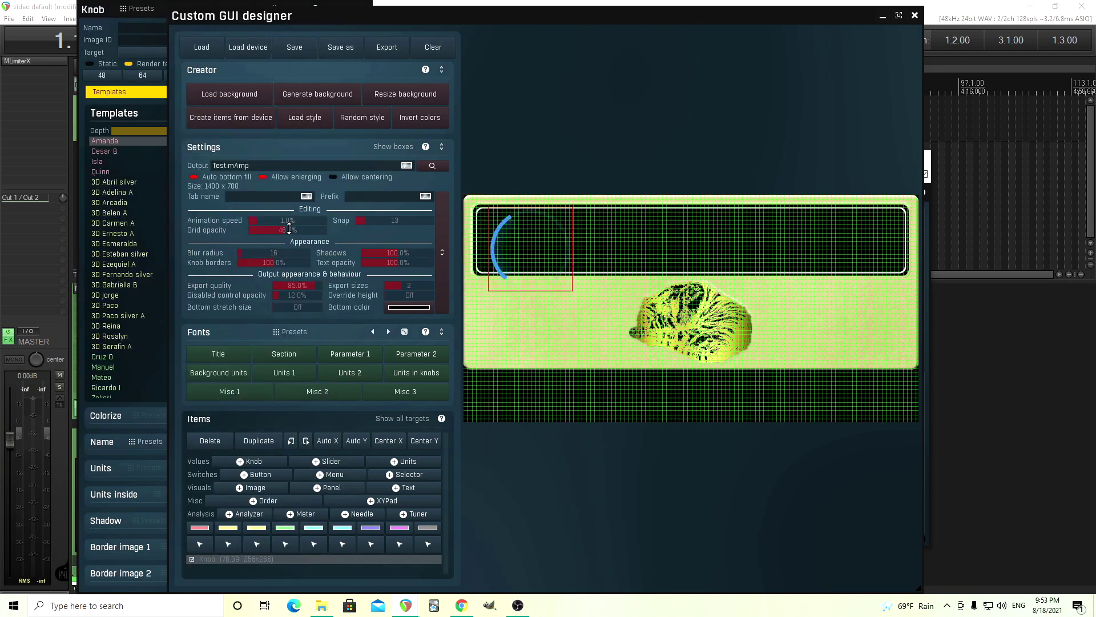
drag(289, 228, 285, 230)
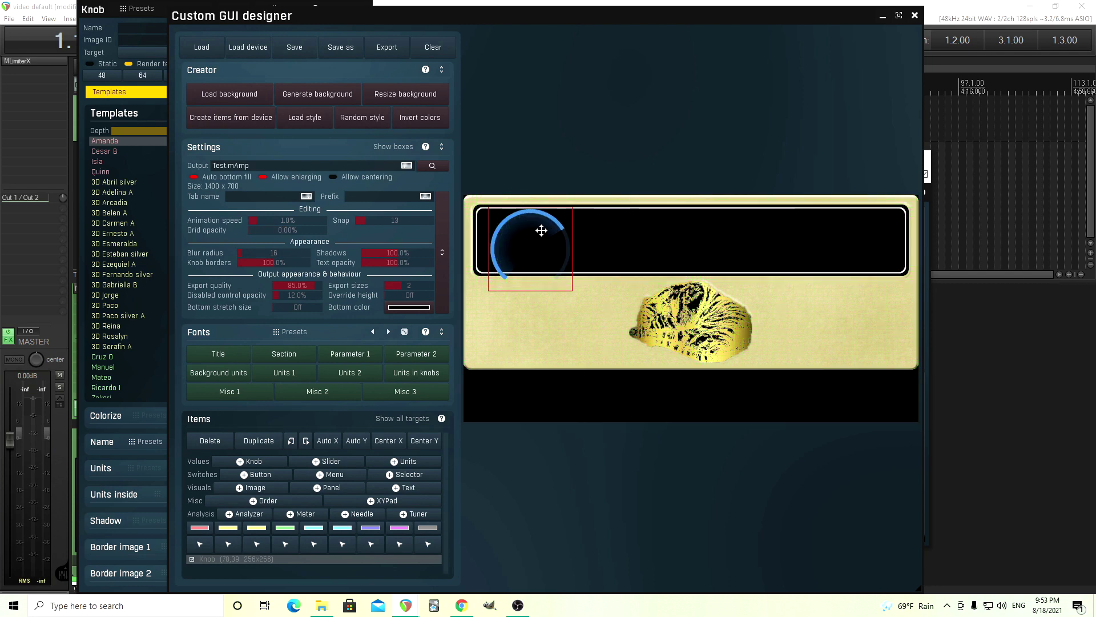
Shrink the knob to 104x104 at 91,65 and bring its knob settings forward.
click(98, 10)
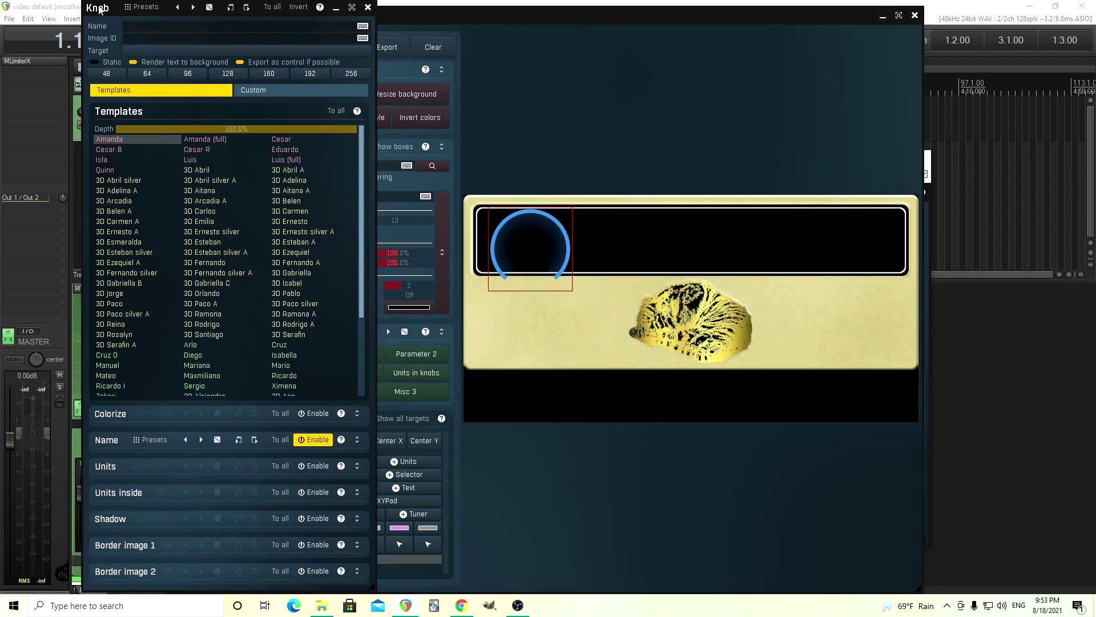
drag(98, 10, 97, 11)
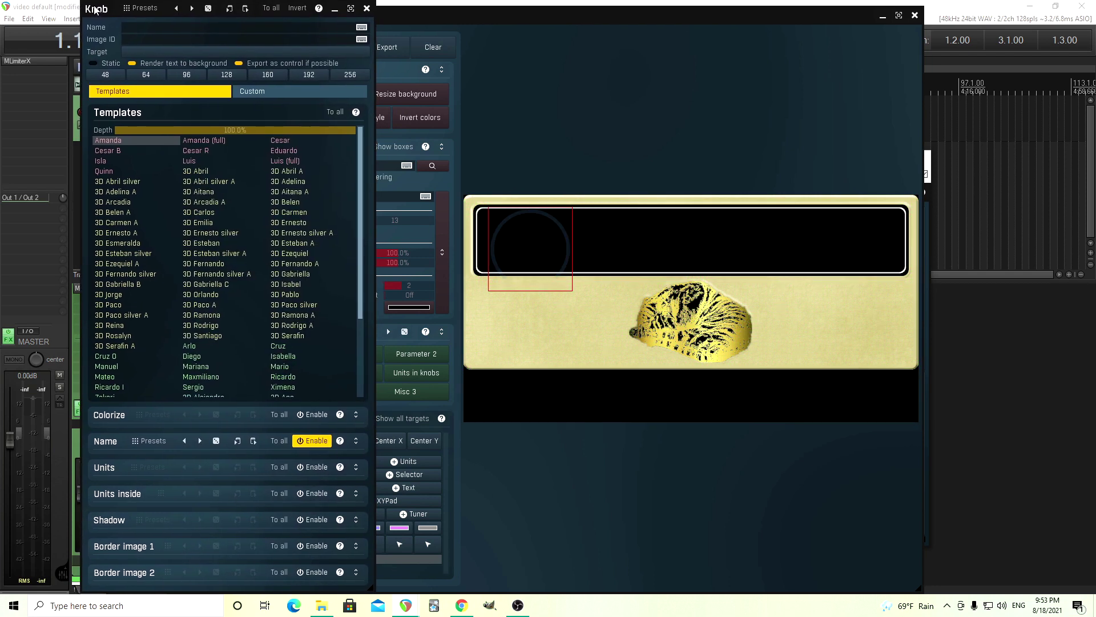
click(572, 293)
drag(571, 293, 507, 233)
drag(275, 230, 297, 230)
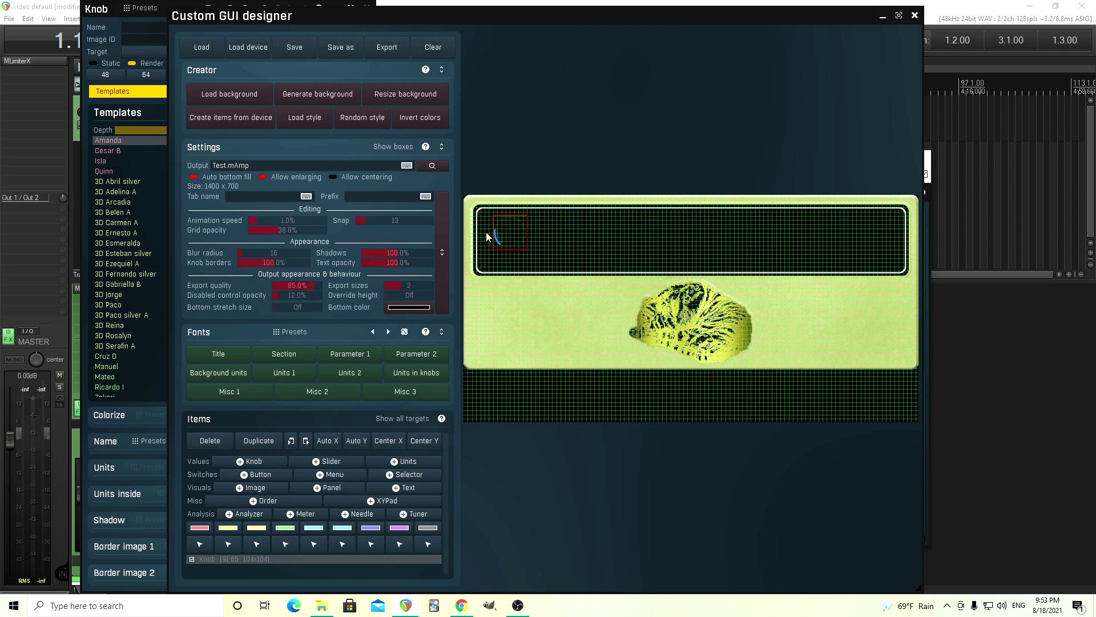
click(104, 10)
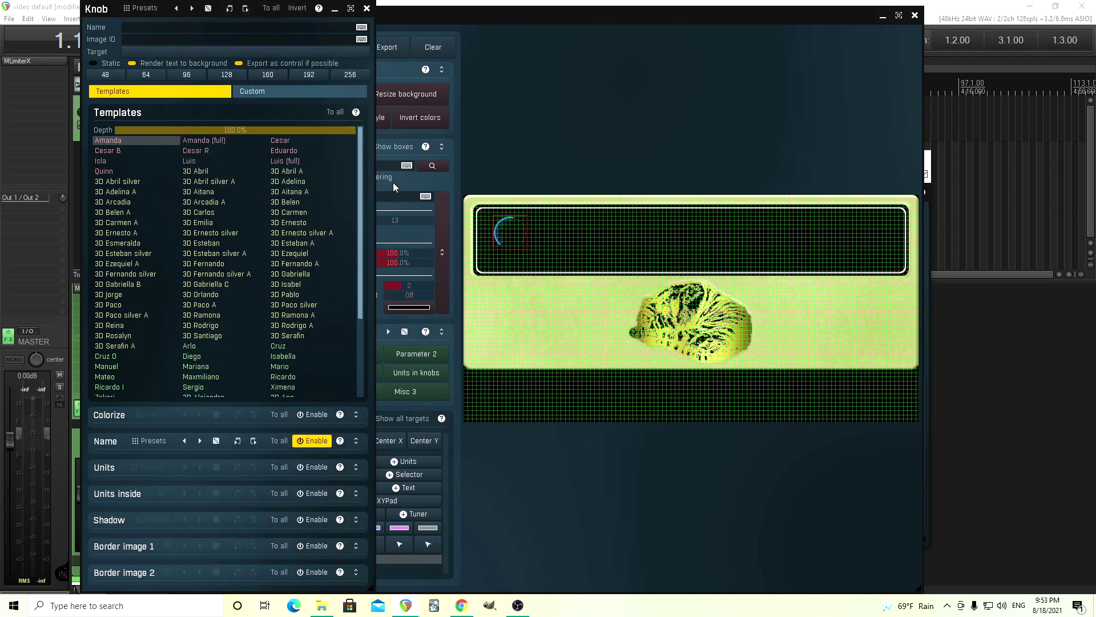
click(430, 18)
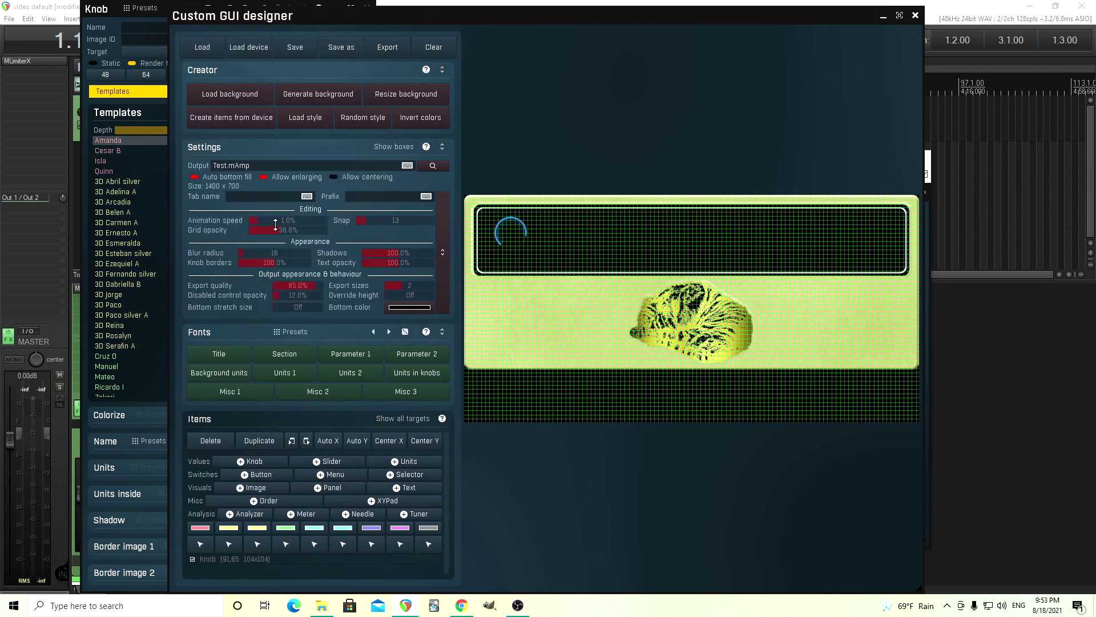
click(109, 10)
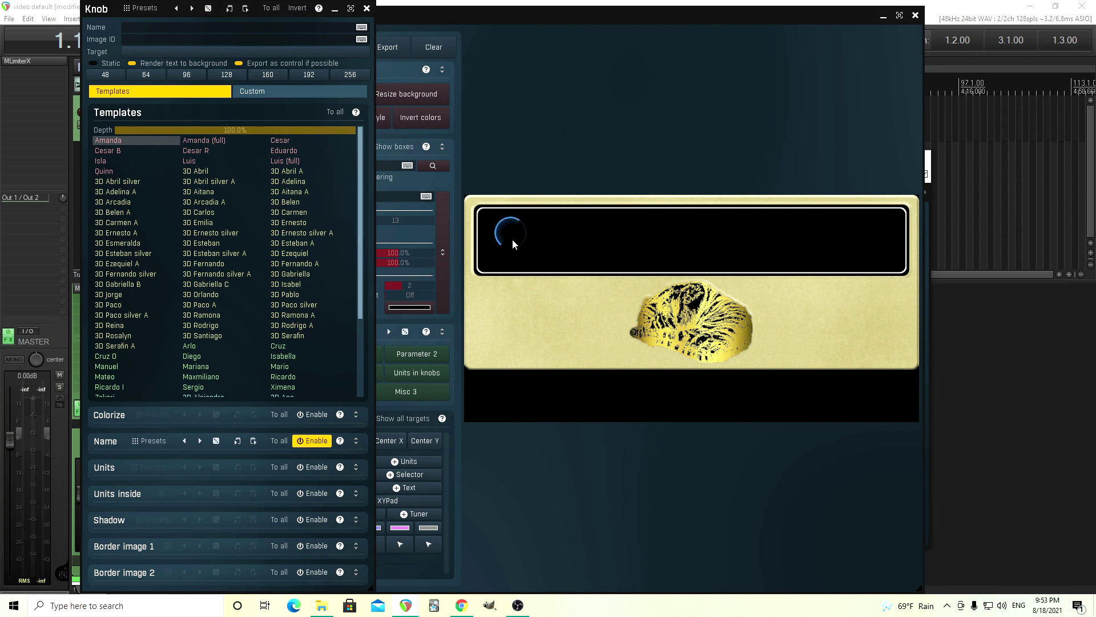
Preview knob templates such as Amanda, Cesar, 3D Carmen, and settle on 3D Ernesto silver.
click(207, 142)
click(273, 140)
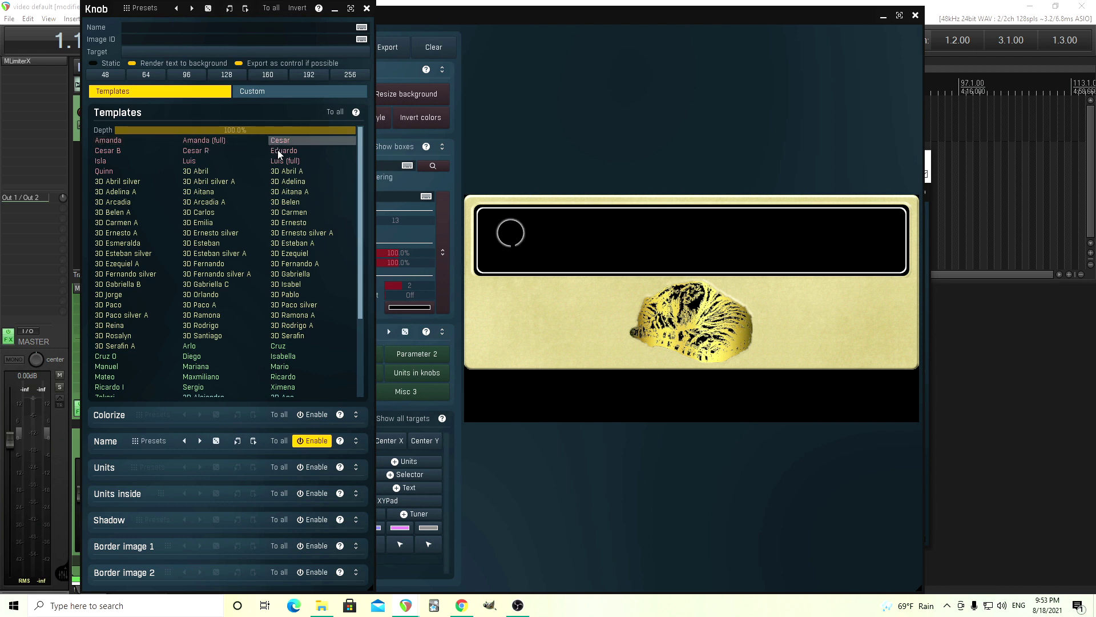
click(278, 151)
click(279, 171)
click(293, 181)
click(219, 201)
click(202, 242)
click(149, 233)
click(136, 212)
click(139, 222)
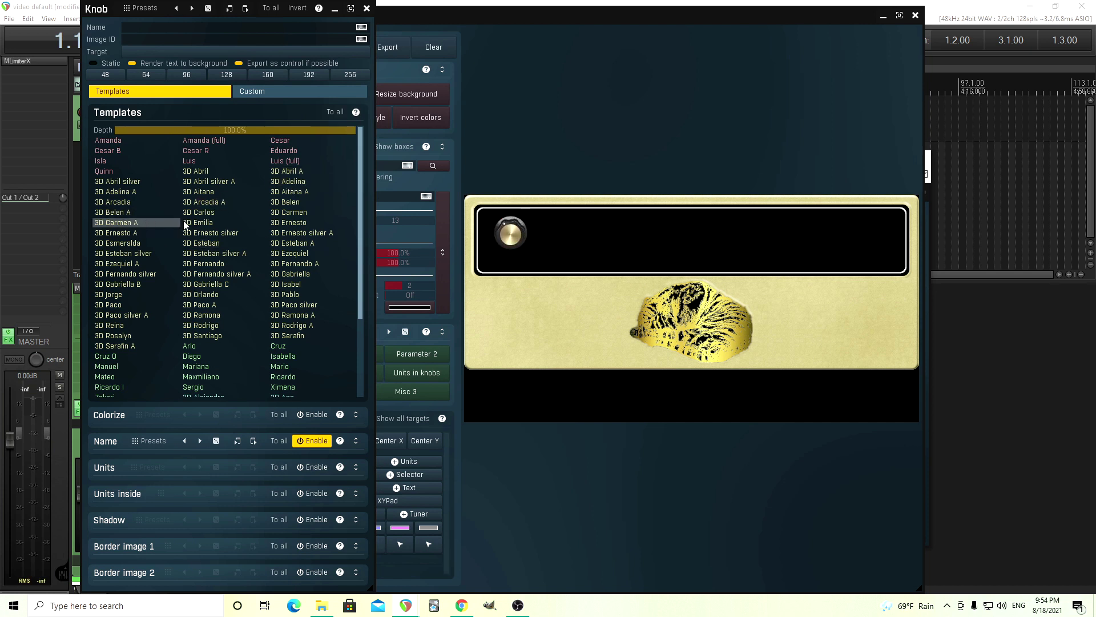
click(200, 221)
click(162, 213)
click(145, 202)
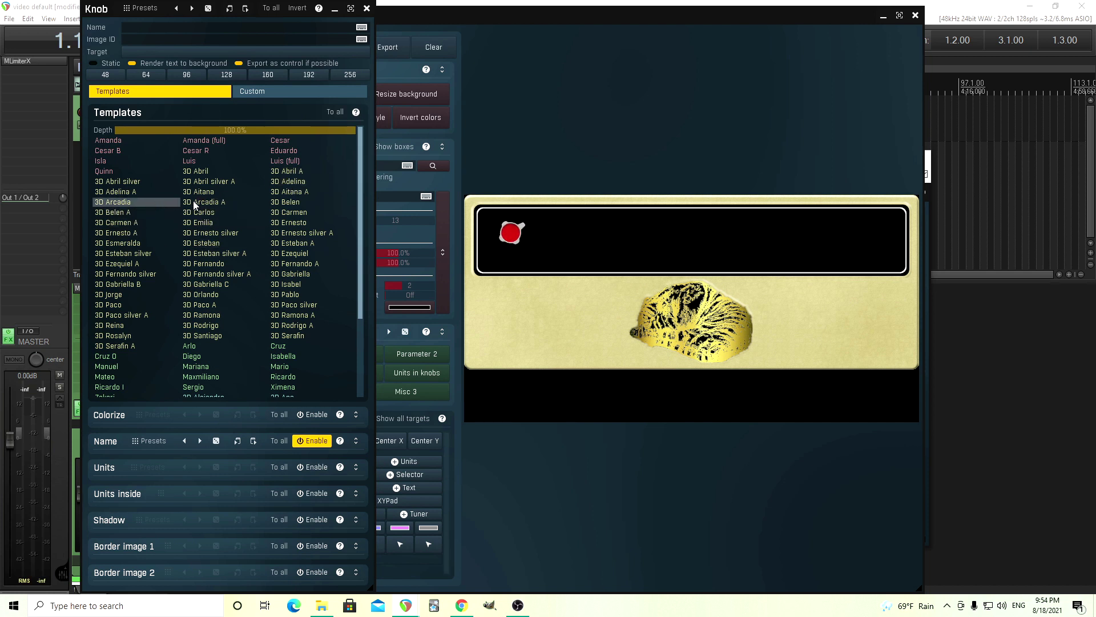
click(201, 202)
click(293, 203)
click(296, 212)
click(296, 231)
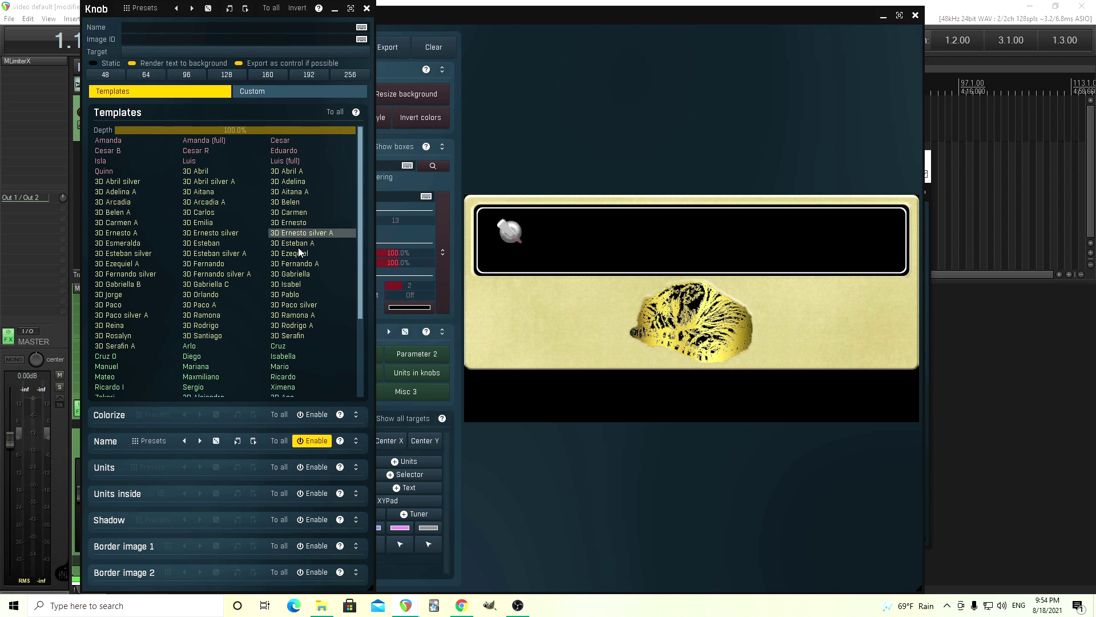
click(241, 232)
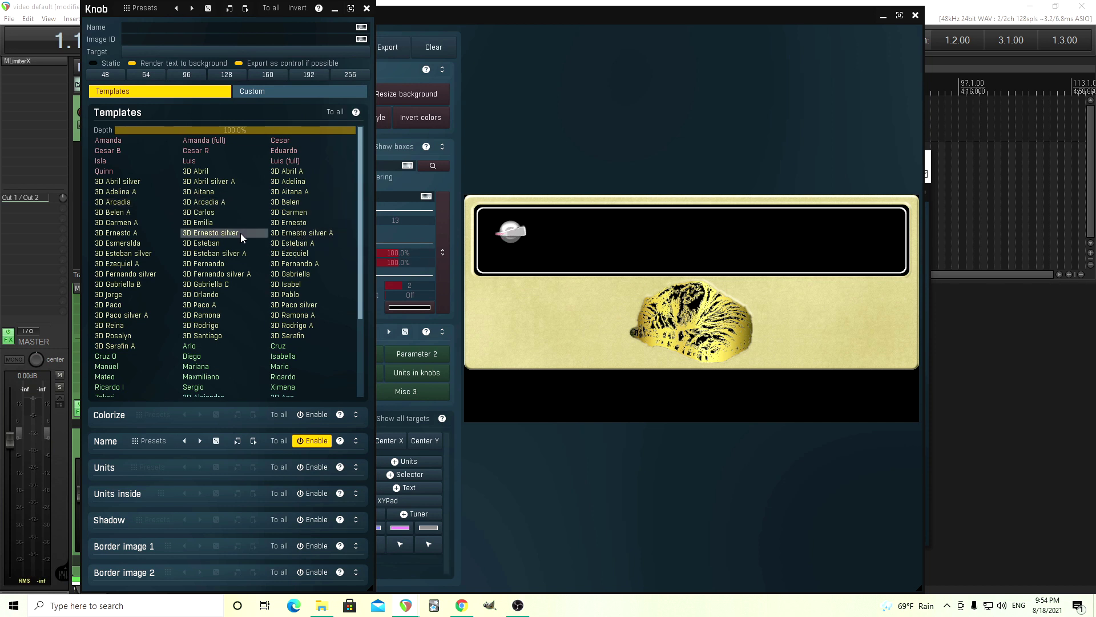
click(139, 232)
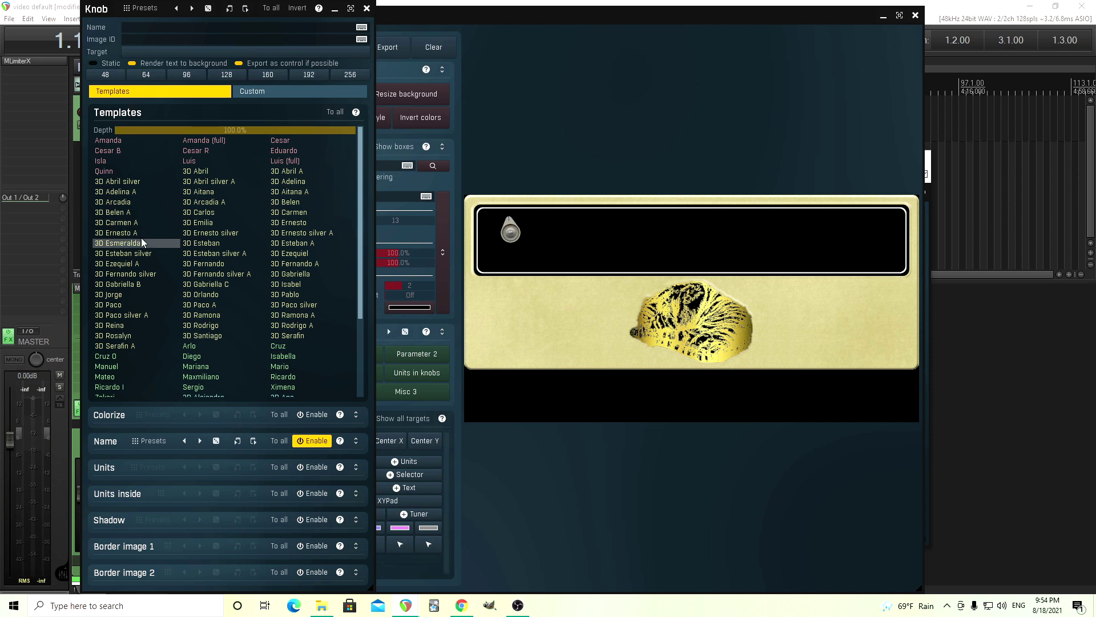
click(196, 234)
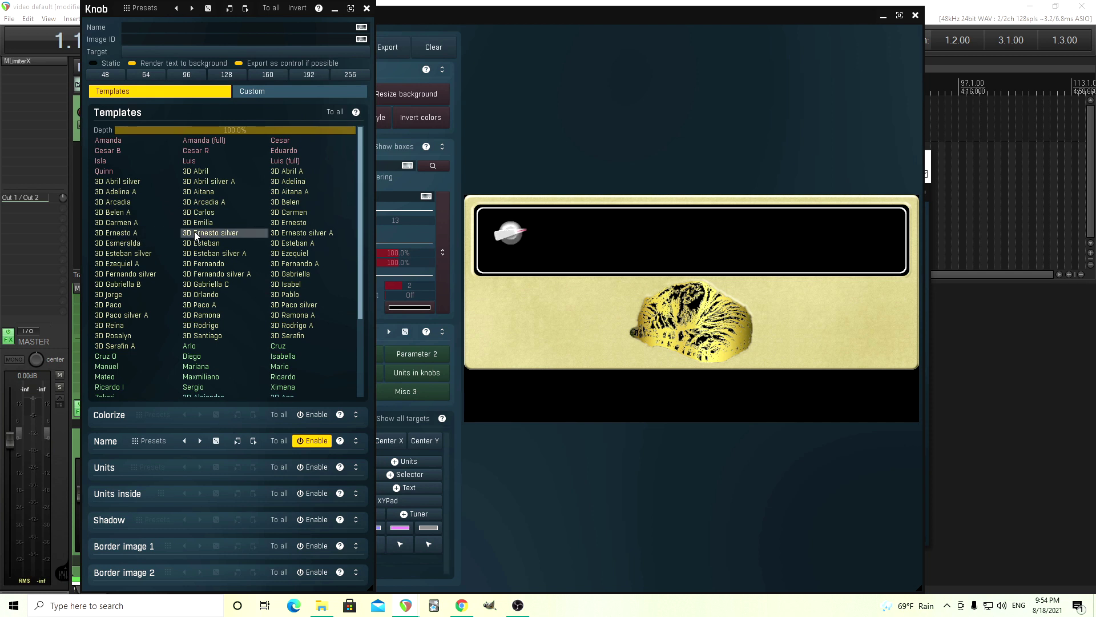
click(277, 233)
click(237, 234)
Target the knob to '1 : Modern Gain - Gain' and drag it lower-left in the panel.
click(237, 52)
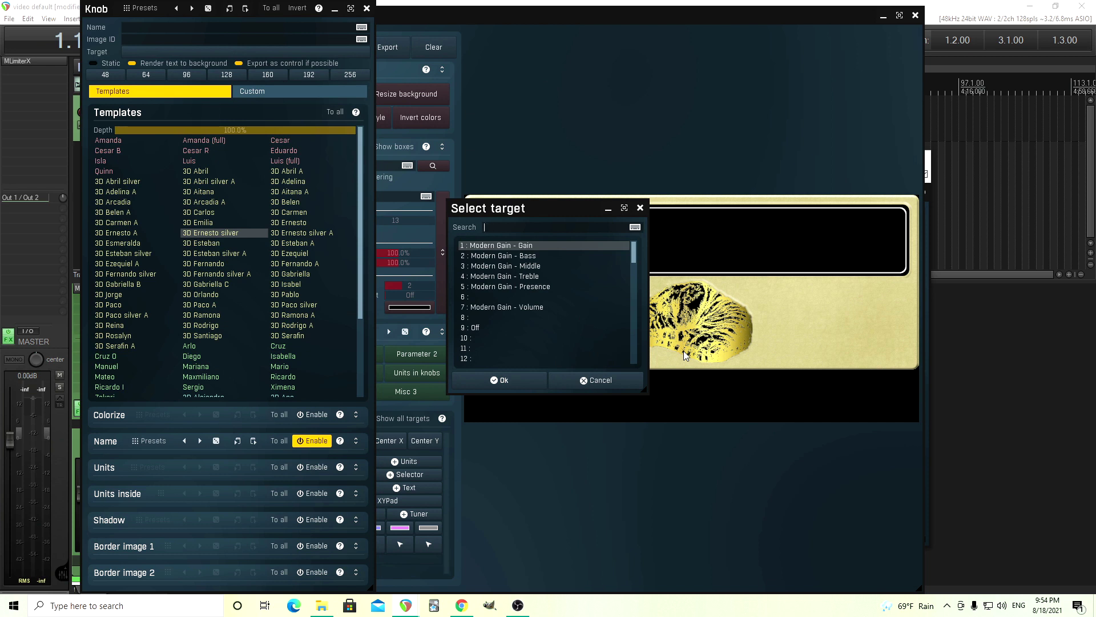
click(500, 379)
click(508, 228)
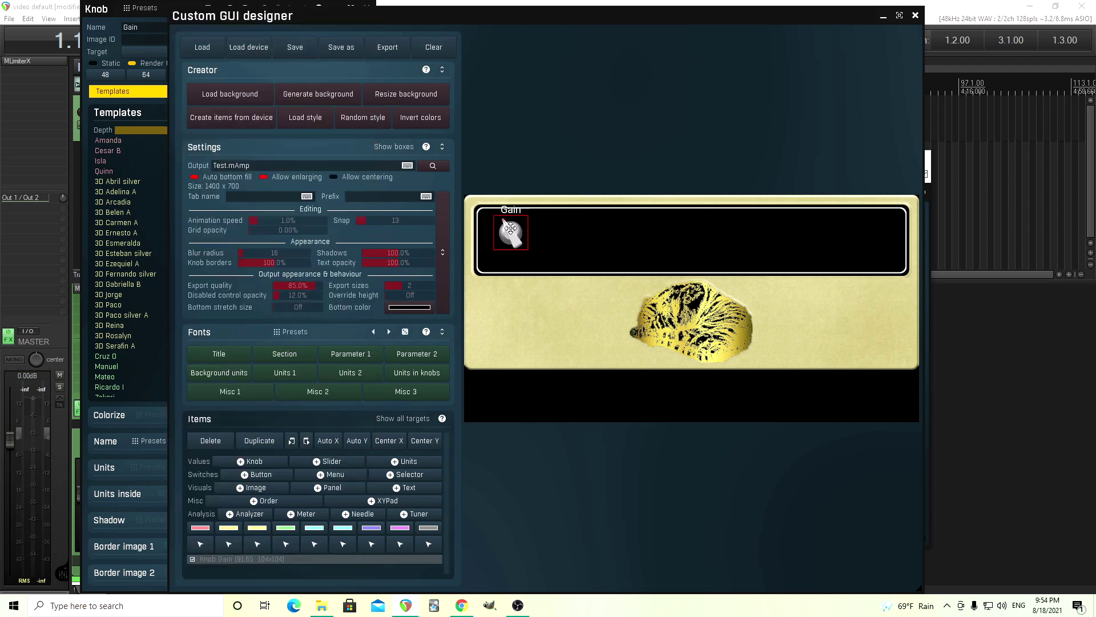
drag(509, 234, 502, 248)
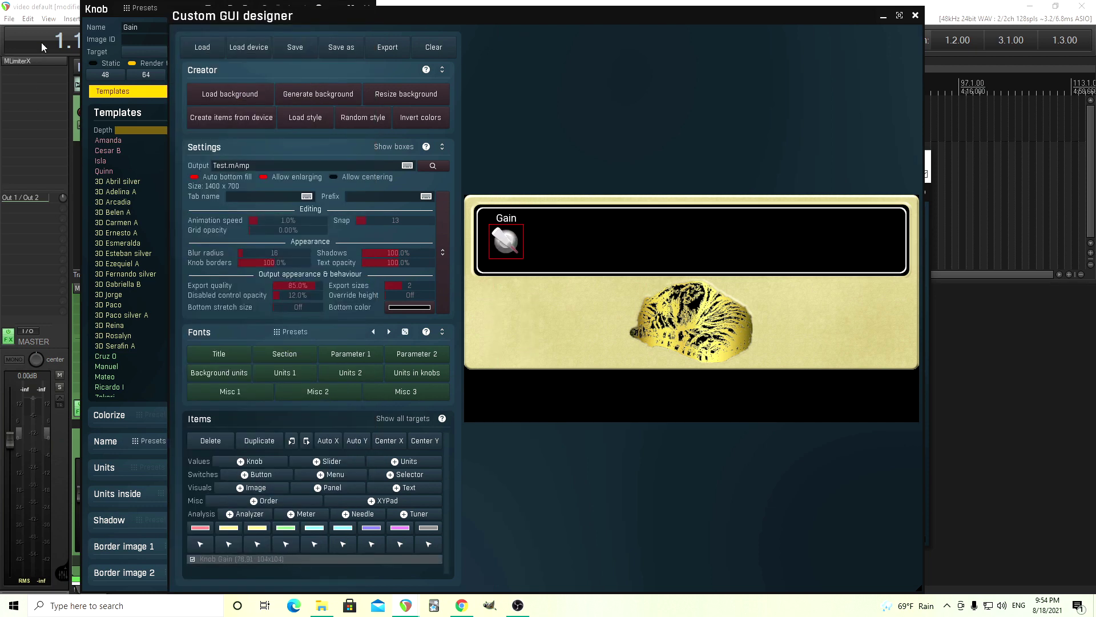
click(101, 15)
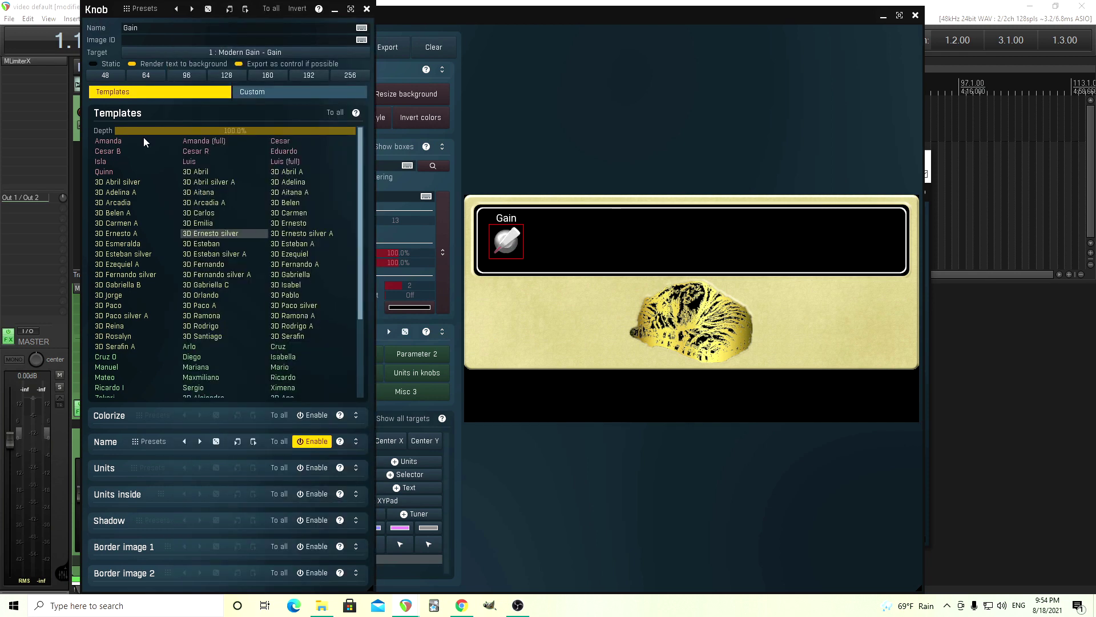
Toggle the Gain title's Enable and Upper-case options, leaving it shown as 'Gain' in normal case.
click(355, 444)
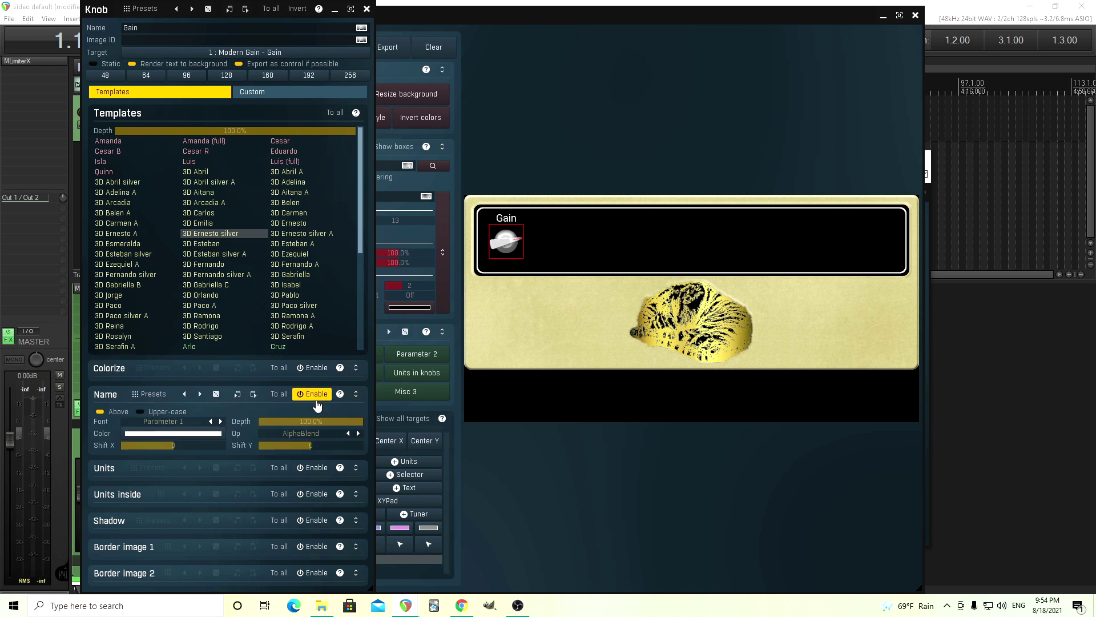
click(314, 394)
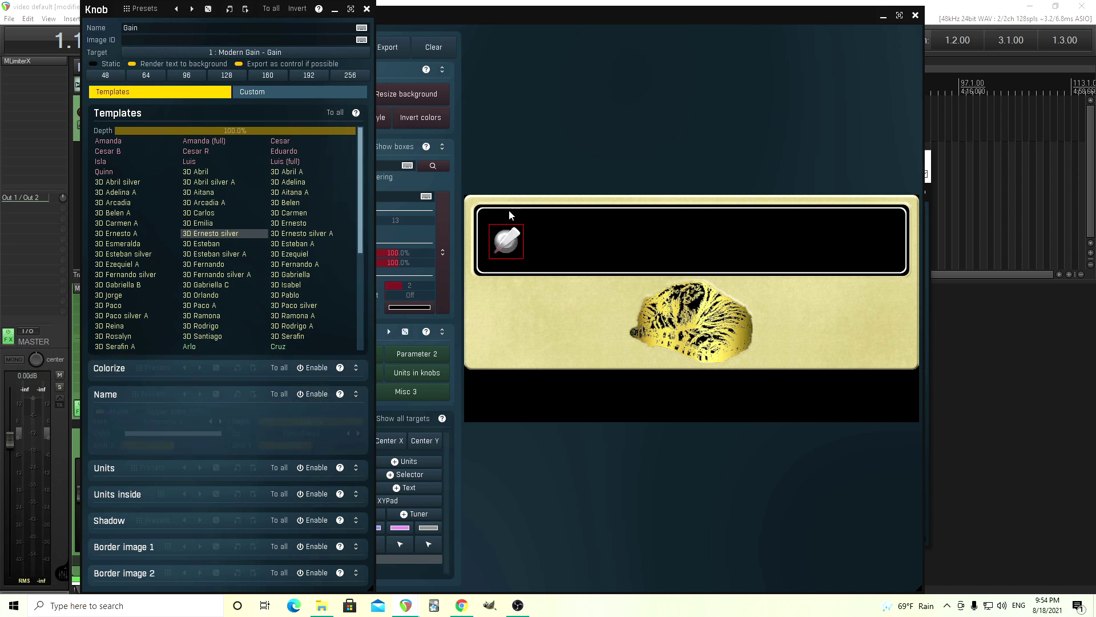
click(303, 395)
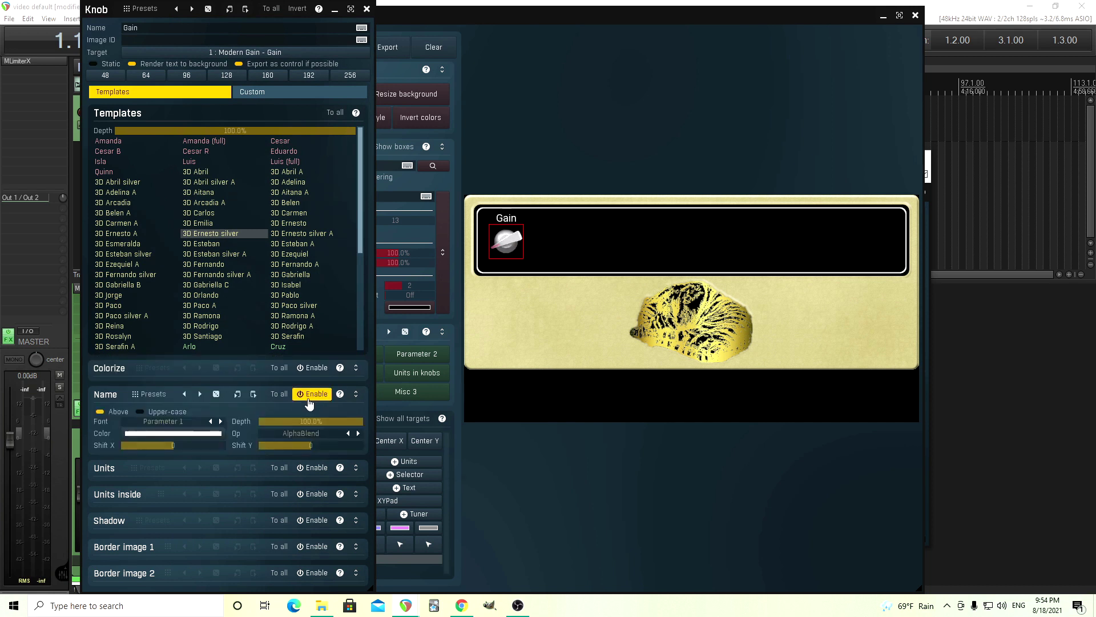
click(155, 415)
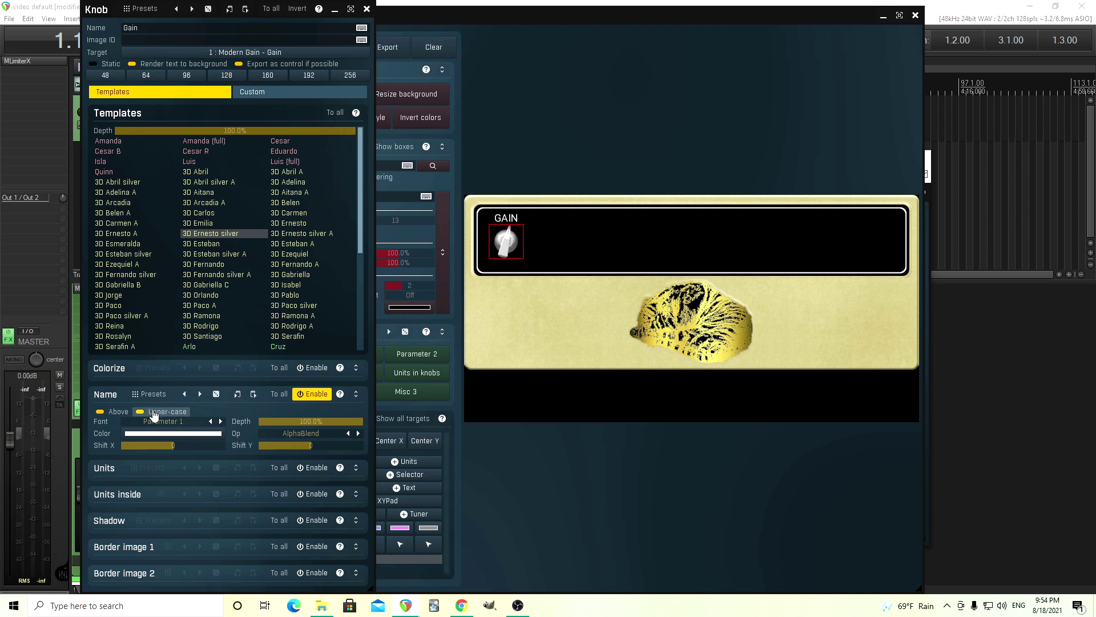
click(153, 413)
click(356, 393)
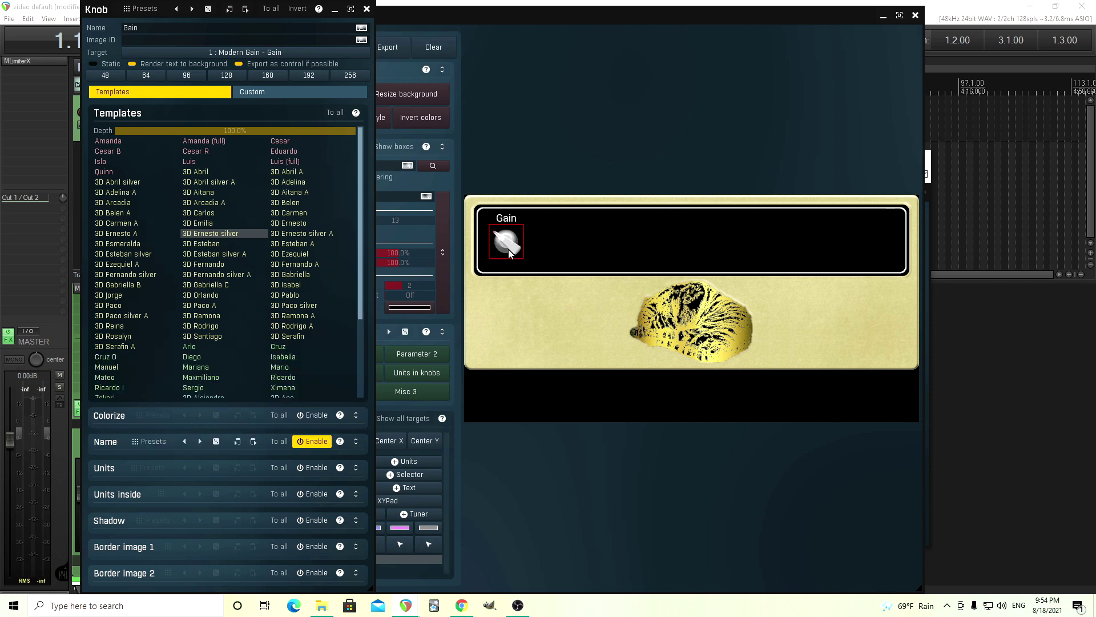
Enable Min and Max unit labels around the Gain knob.
click(355, 467)
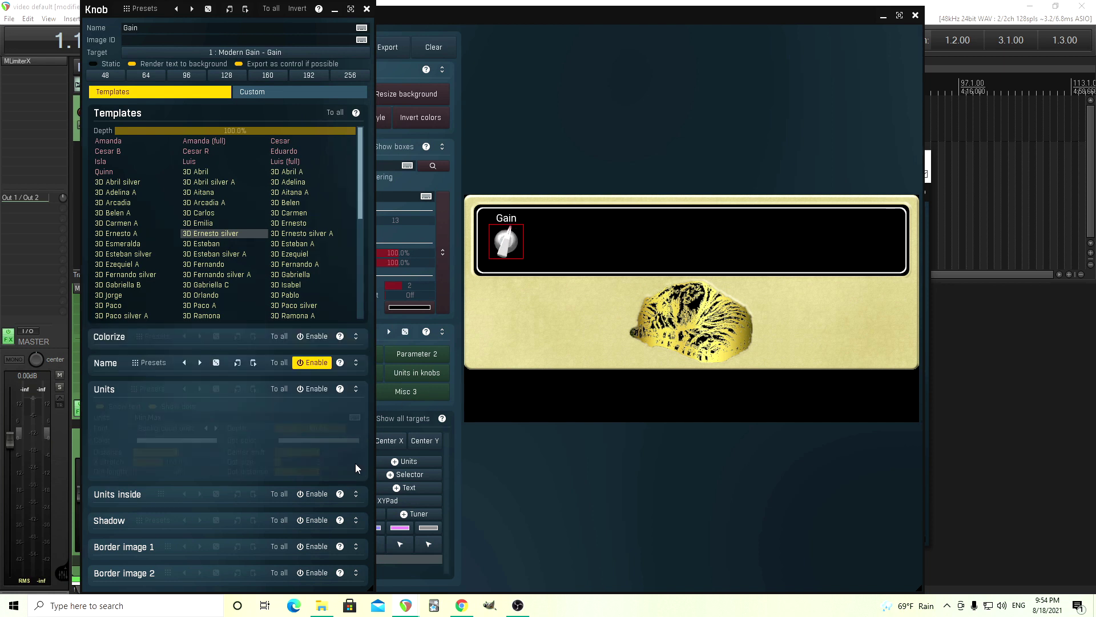
click(318, 390)
mouse_move(503, 235)
mouse_down()
mouse_move(520, 263)
mouse_move(510, 245)
mouse_up()
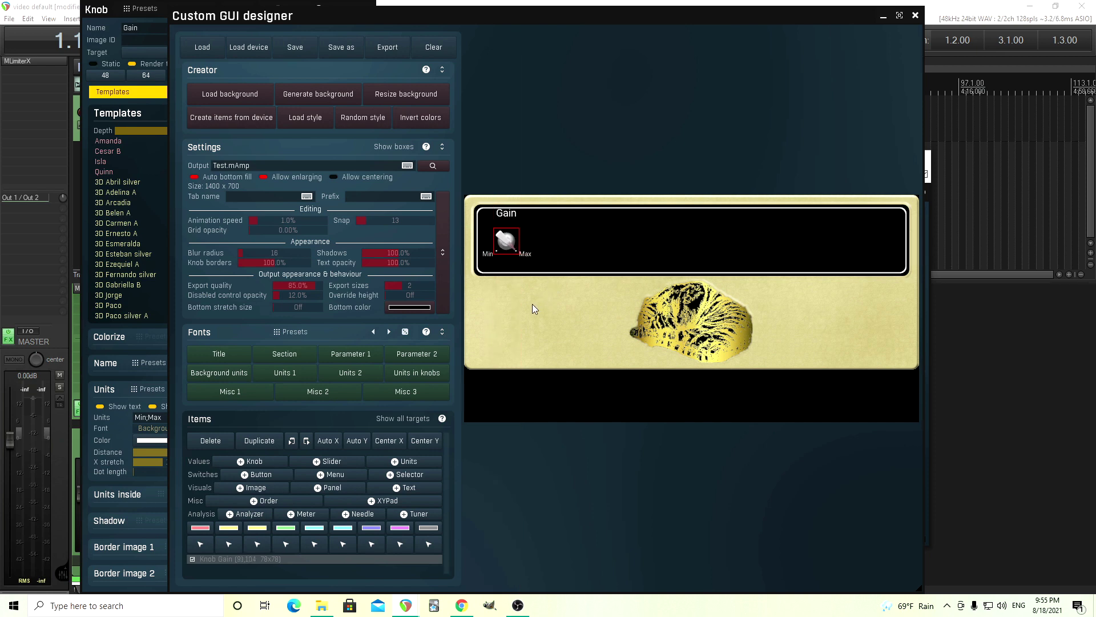
double_click(506, 240)
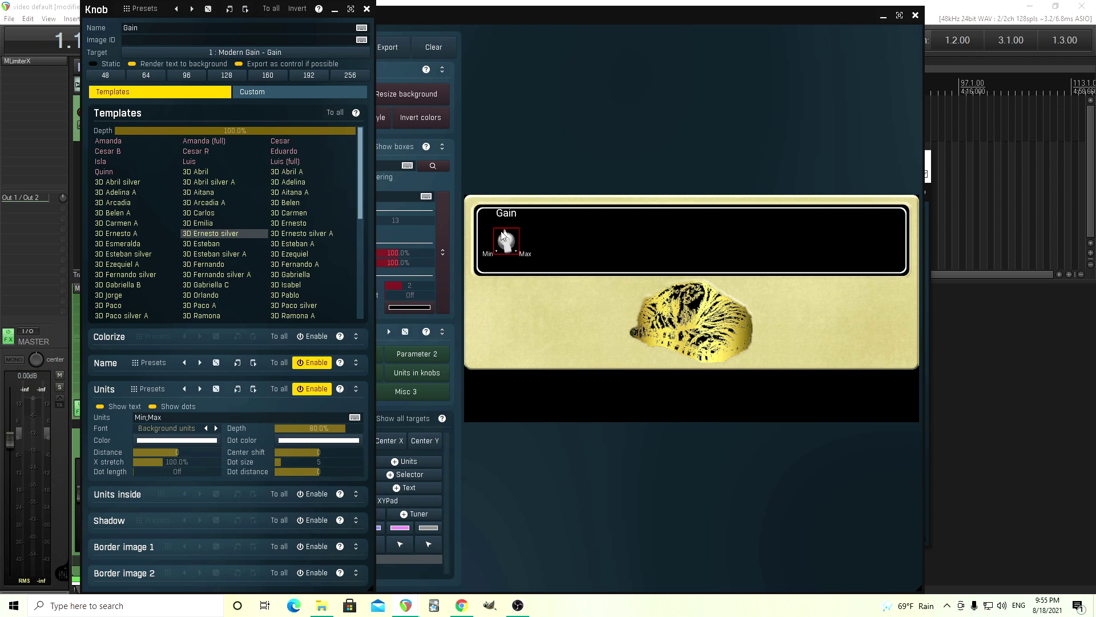
Place the Gain knob at 78,104 and enlarge it to 91x91.
click(516, 230)
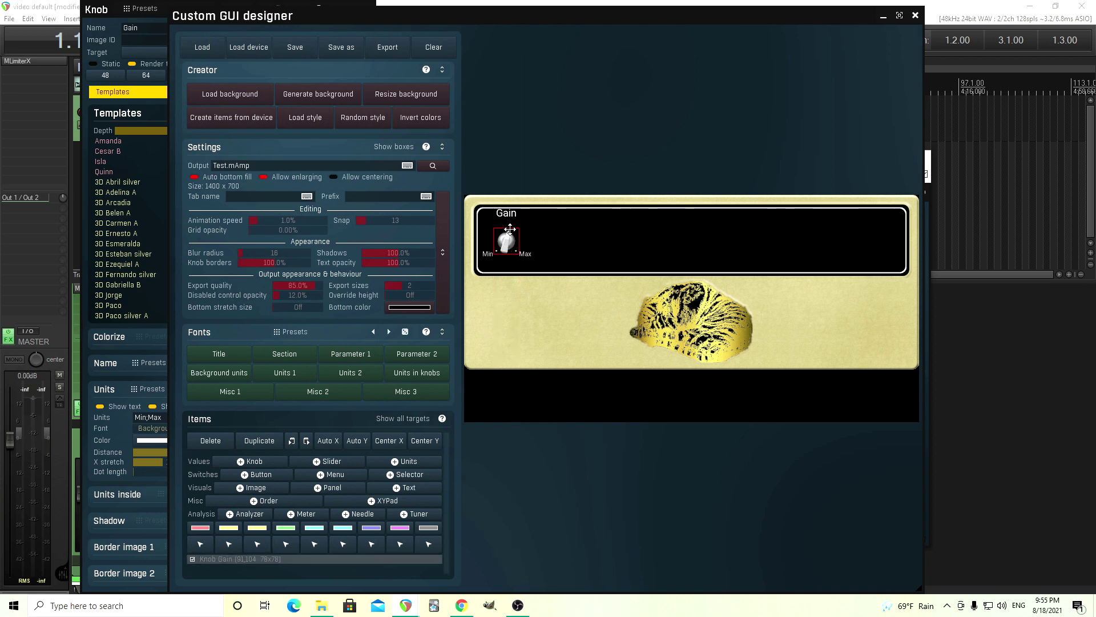
click(517, 239)
drag(514, 231, 490, 229)
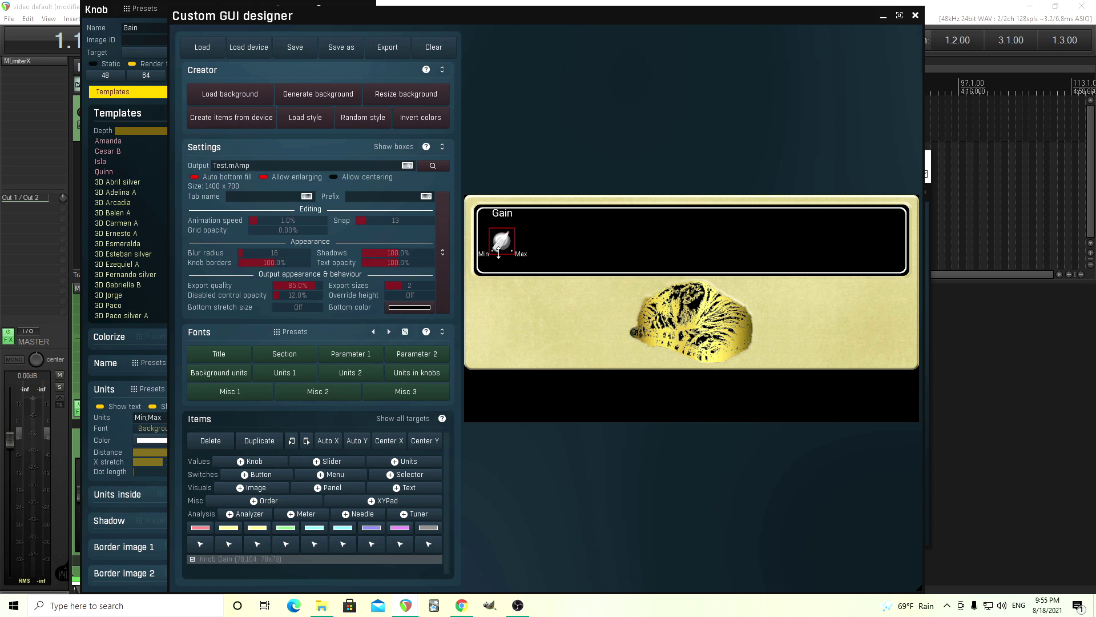
drag(516, 258, 515, 262)
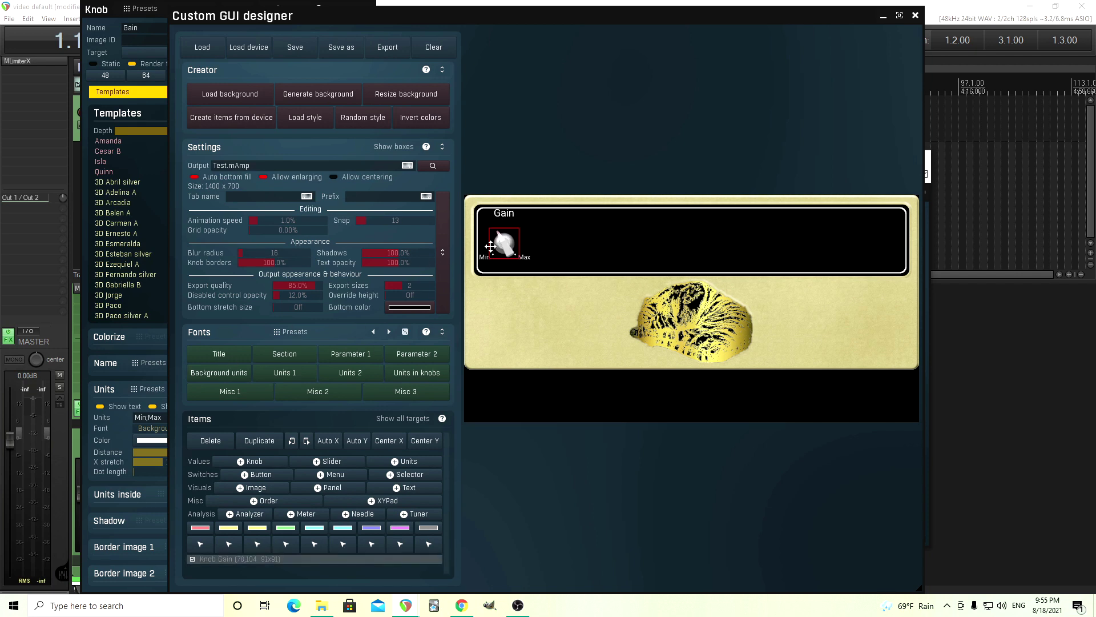
Raise the Gain knob's title by increasing its name Shift Y.
click(94, 390)
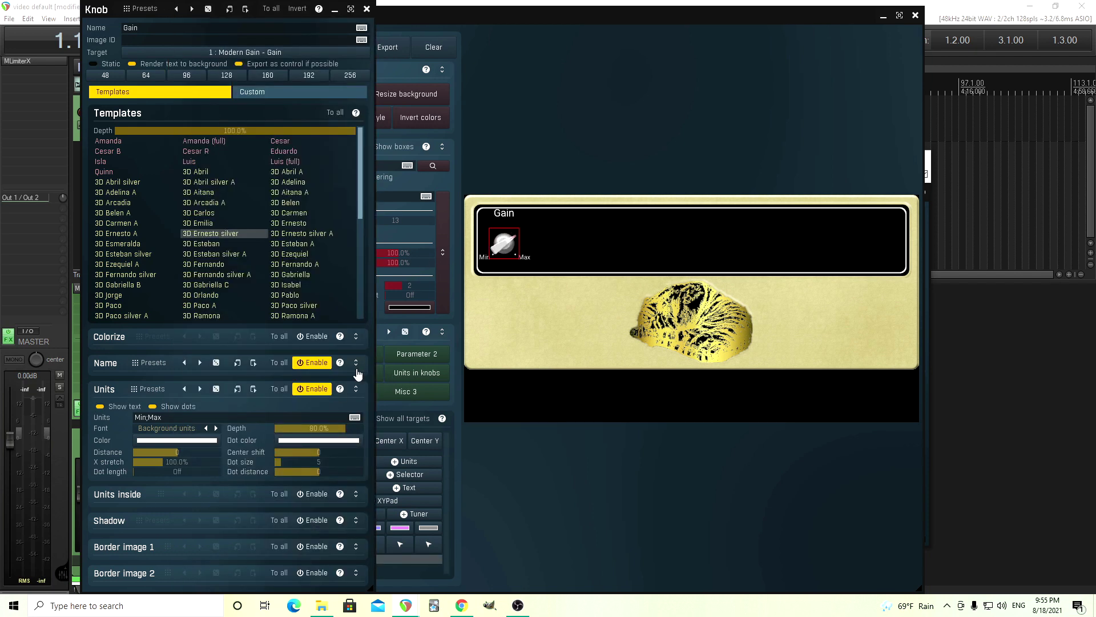
click(355, 365)
mouse_move(300, 370)
mouse_down()
mouse_move(300, 381)
mouse_move(300, 351)
mouse_up()
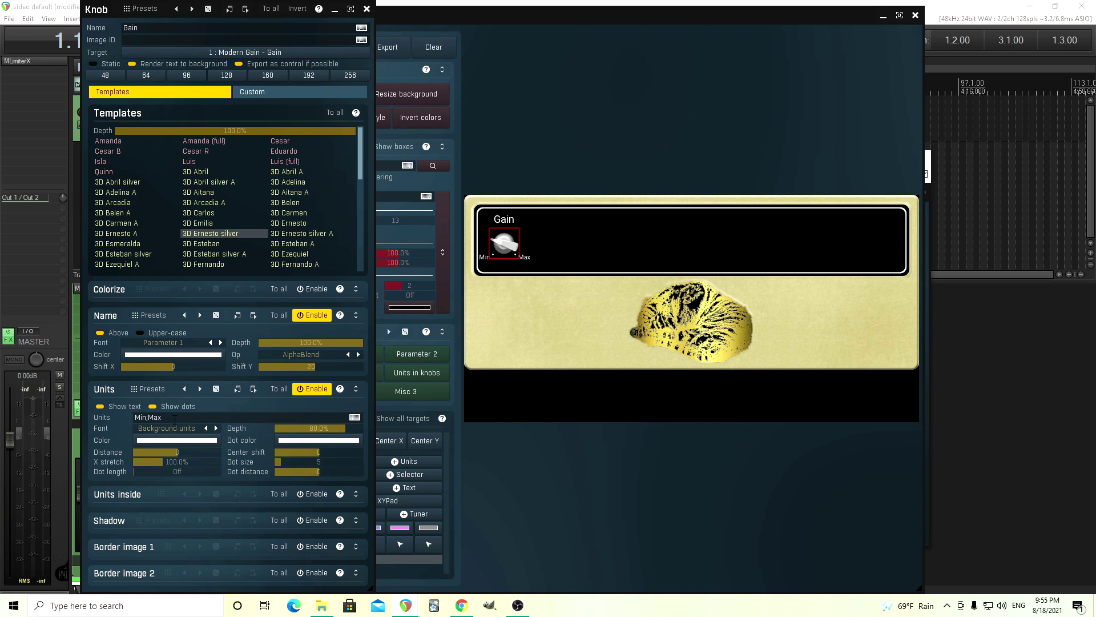
Replace the Min;Max unit text with 1;2;3;4;5;6;7;8;9;10 and set title Shift Y to 8.
drag(174, 419, 144, 417)
key(BackSpace)
text(1;2;3;4;5;6;7;8;9)
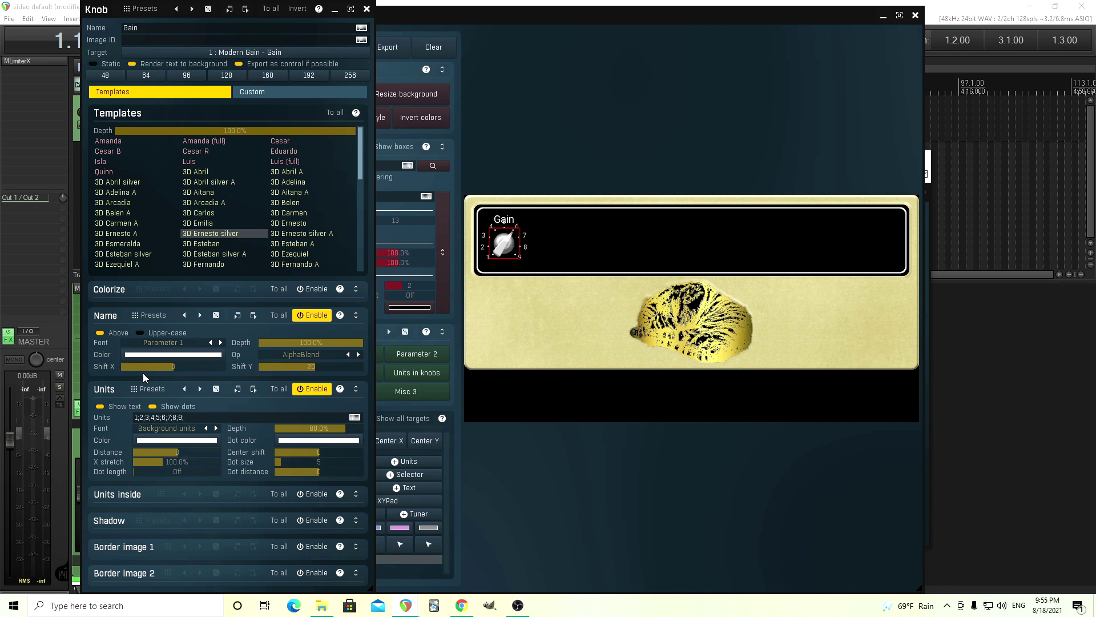
text(;10)
click(357, 391)
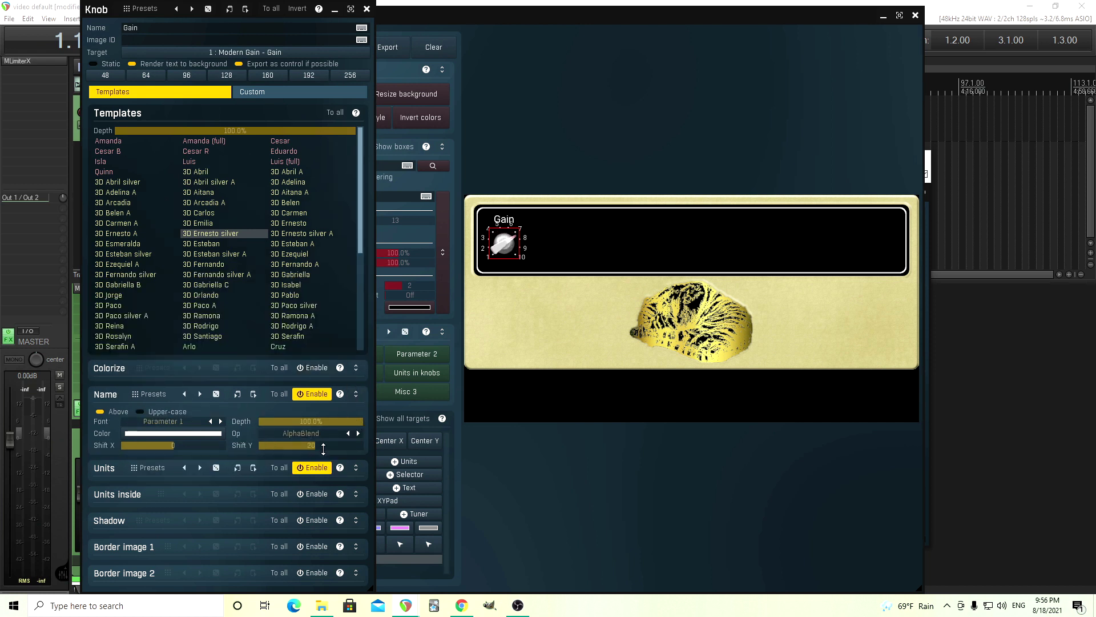
drag(323, 446, 321, 446)
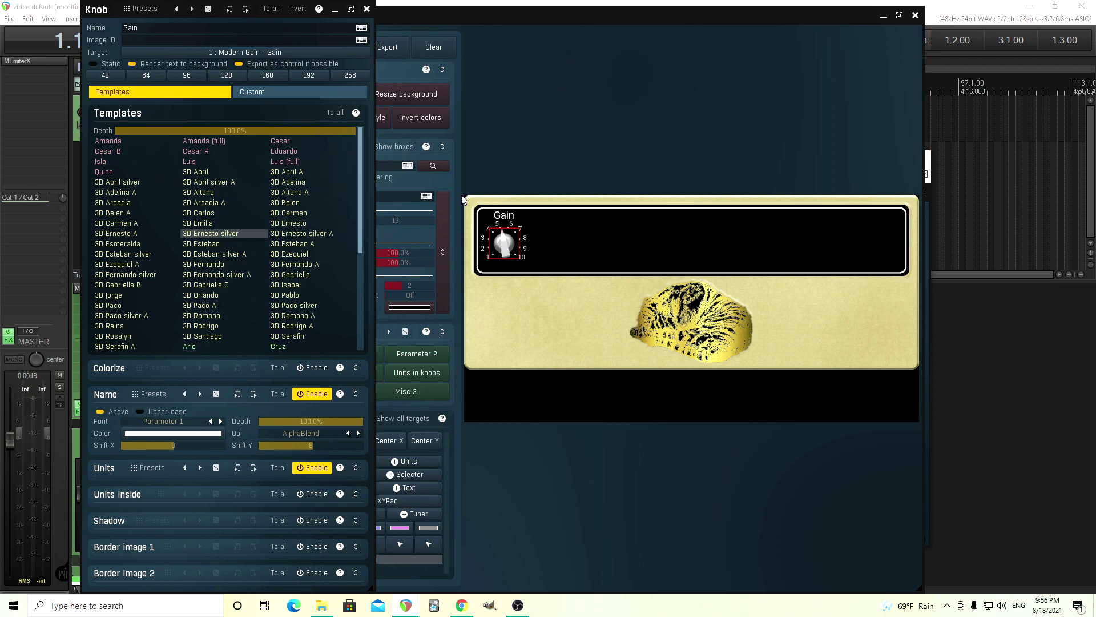
Close the knob style editor and reselect the Gain knob.
click(589, 325)
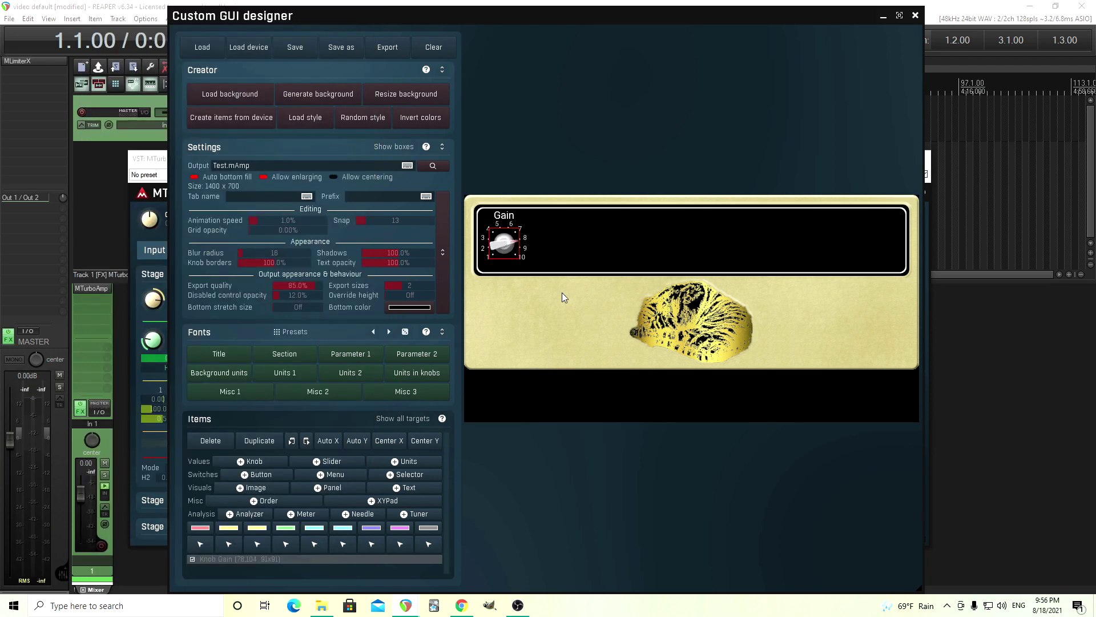
click(567, 259)
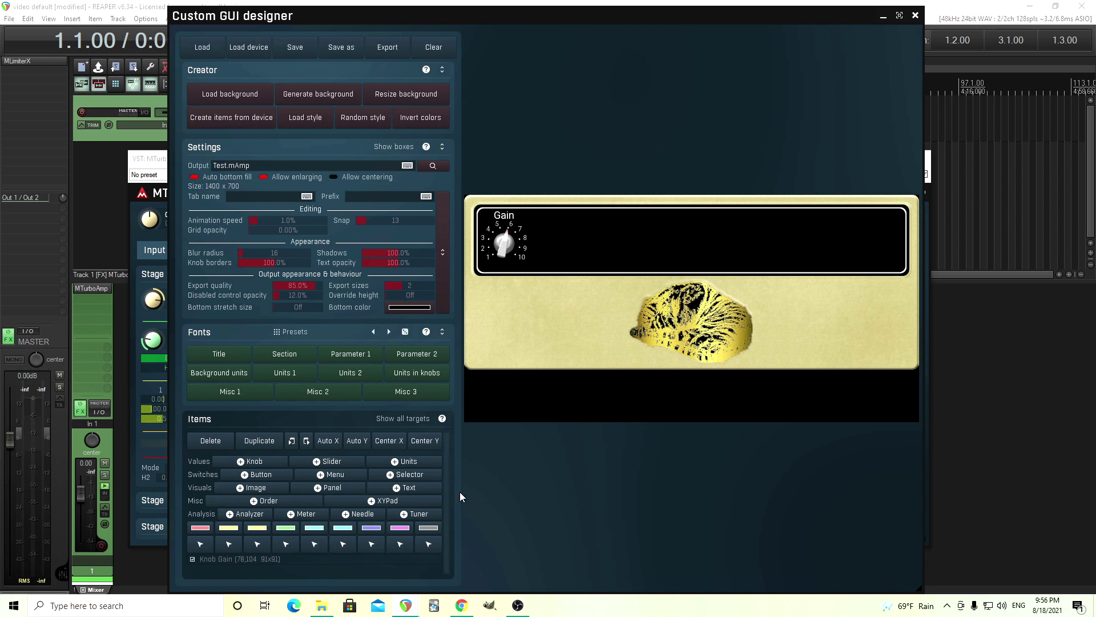
click(503, 243)
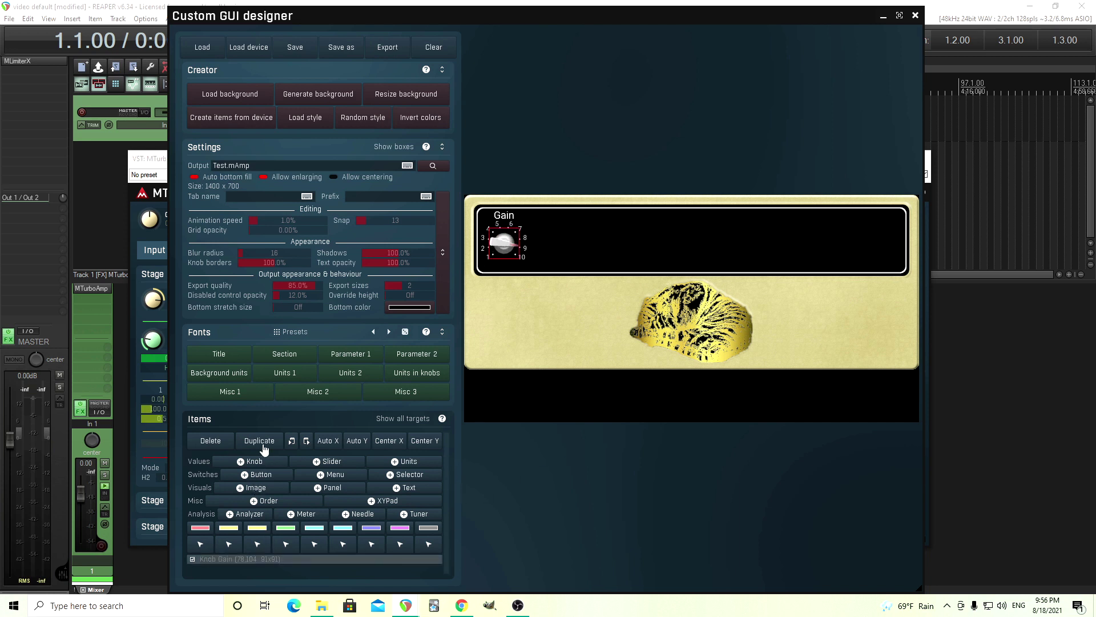
Duplicate the Gain knob, place the copy at 234,104 beside it, and open its properties.
click(260, 441)
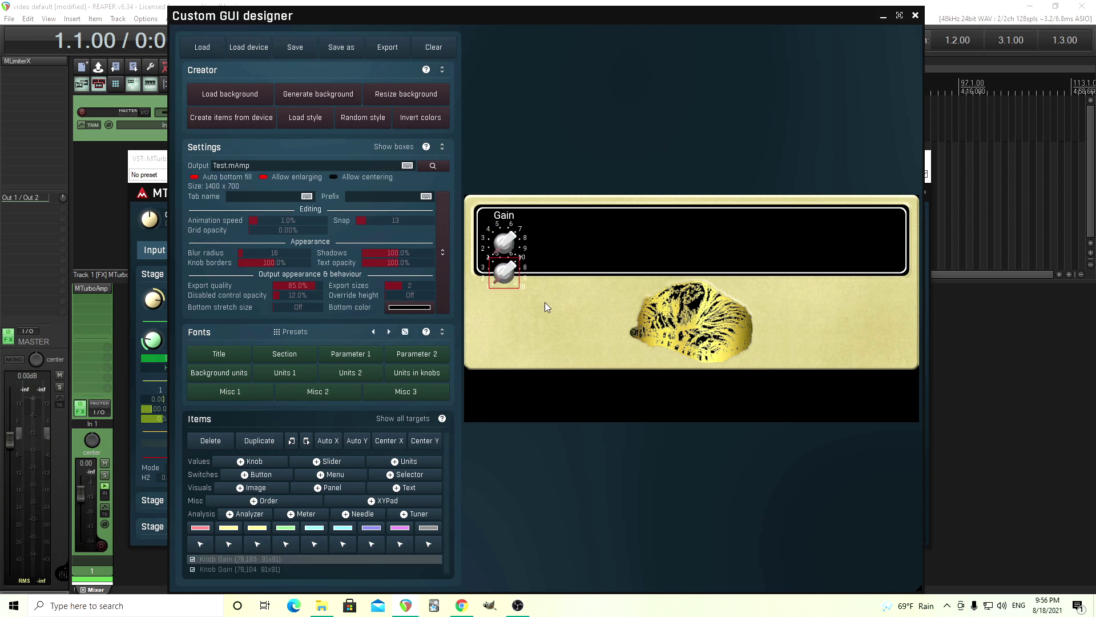
drag(503, 267, 549, 242)
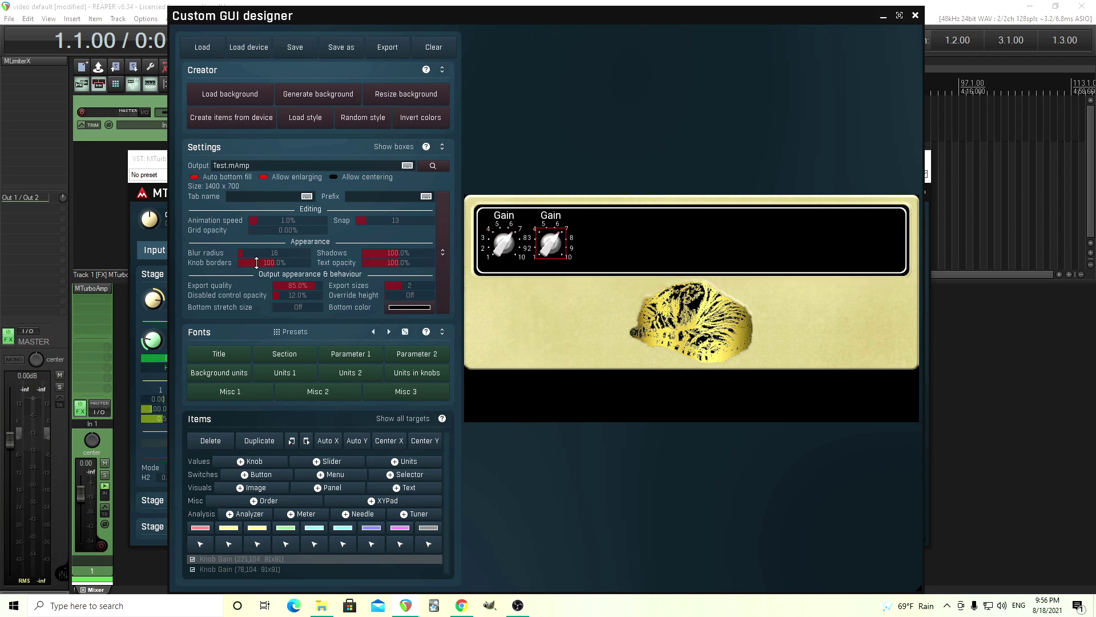
drag(268, 229, 269, 225)
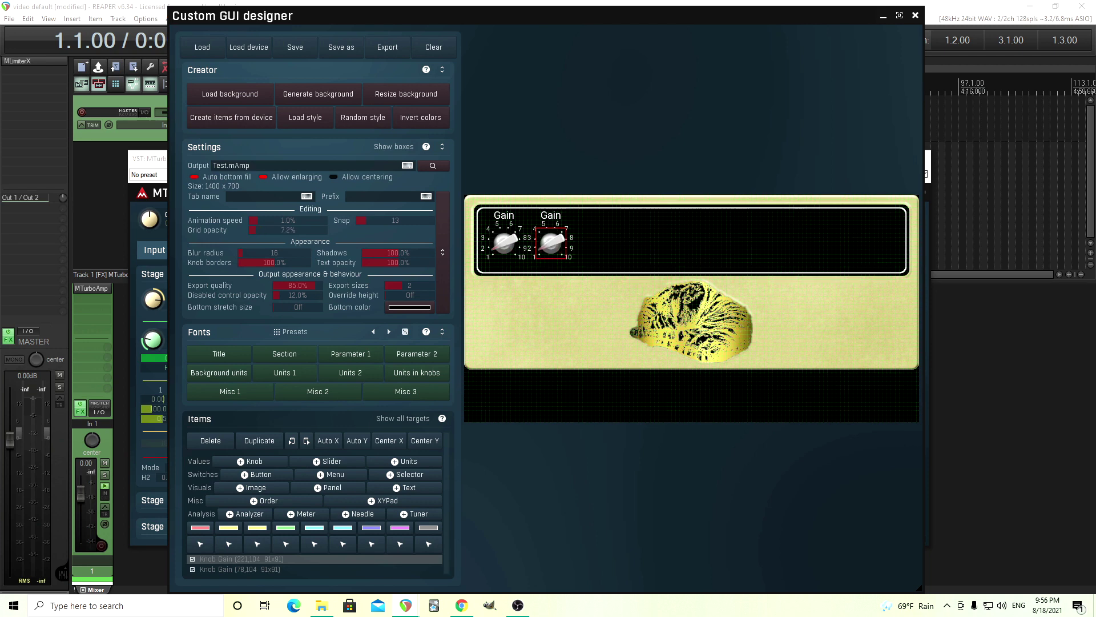
drag(549, 254, 555, 256)
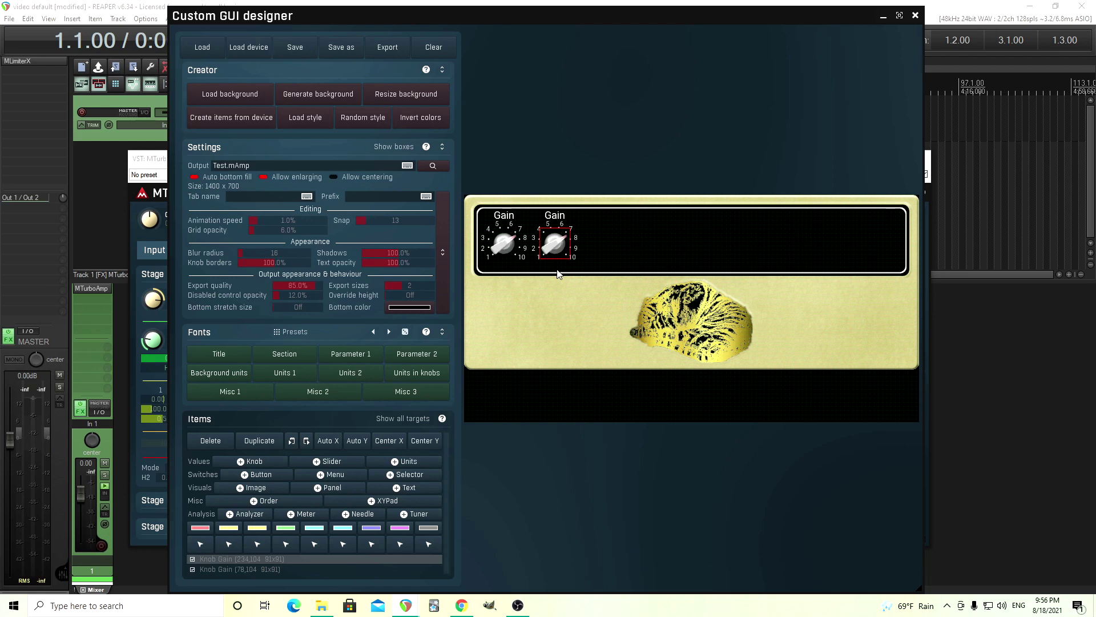
double_click(556, 247)
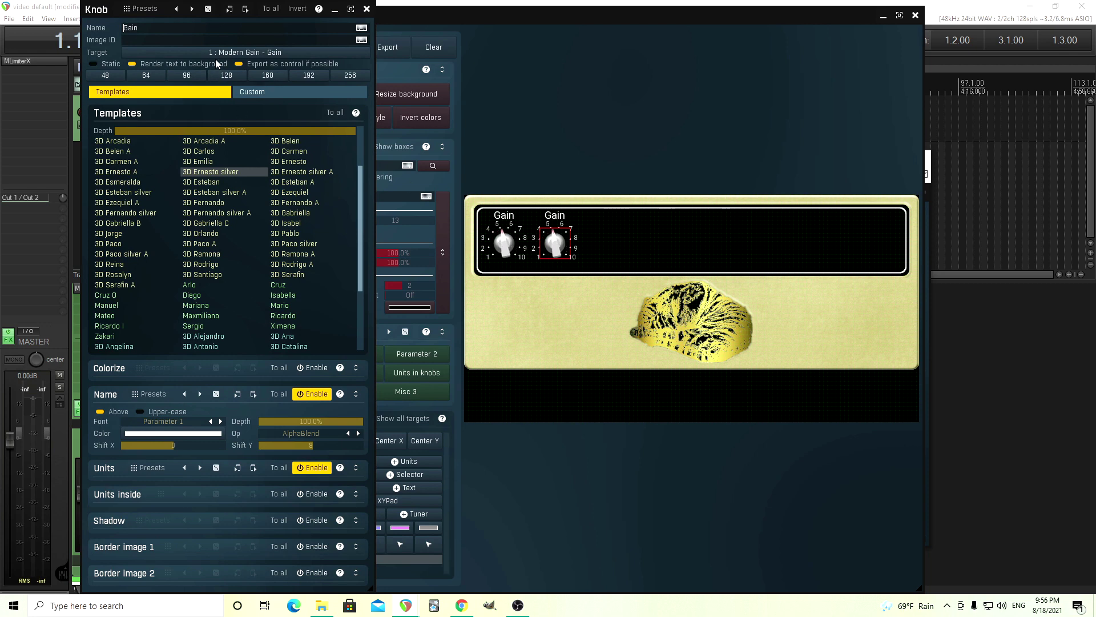
Retarget the copied knob to the Bass parameter.
click(228, 55)
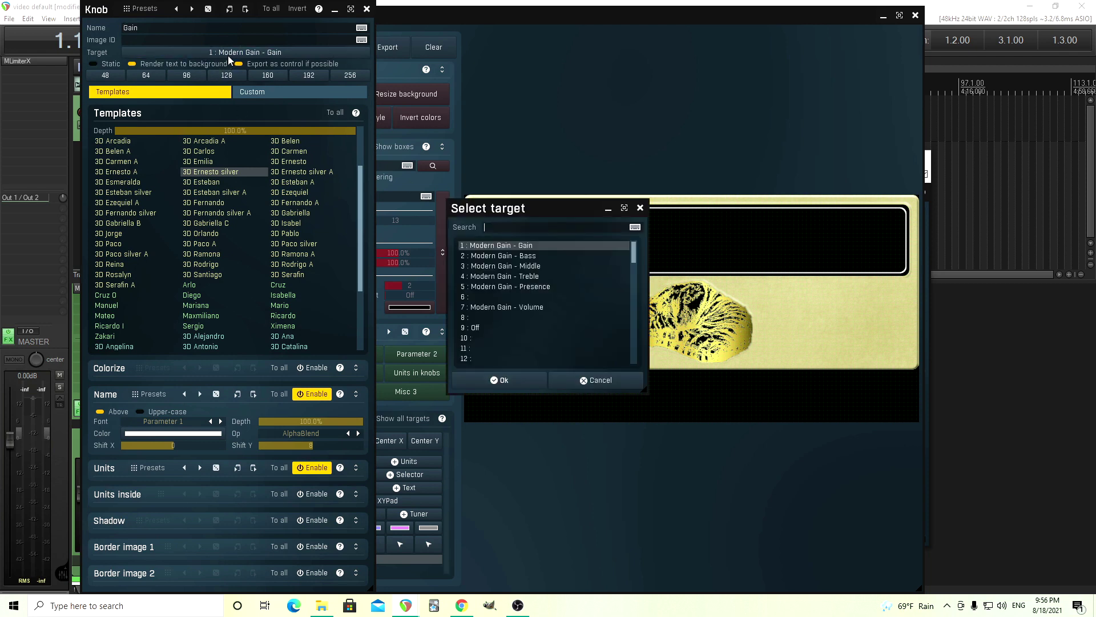
click(539, 256)
click(530, 381)
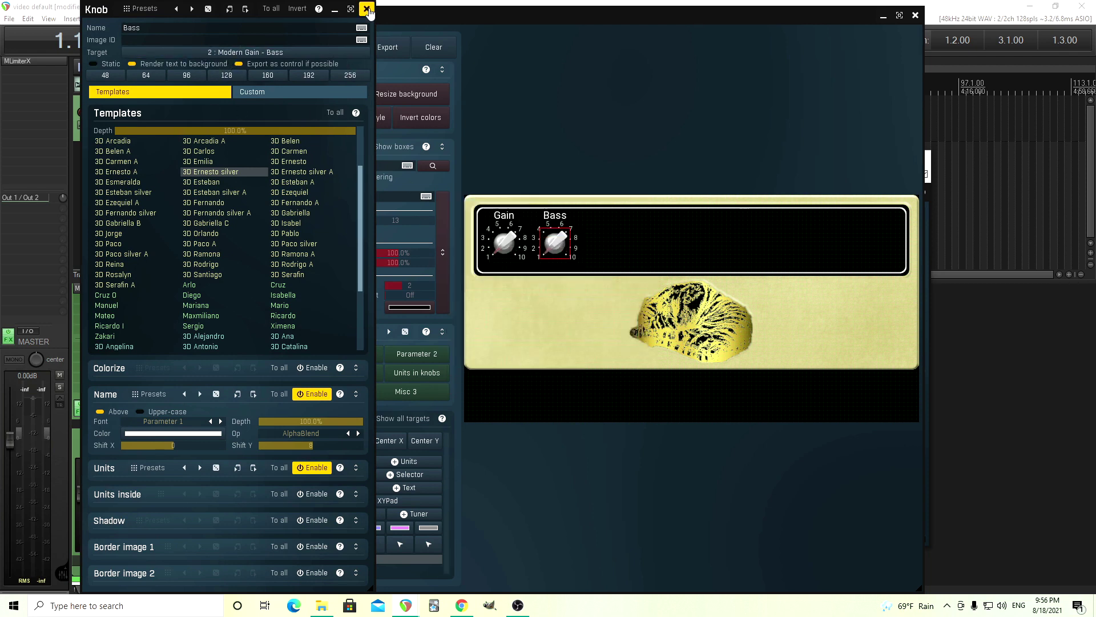
click(367, 9)
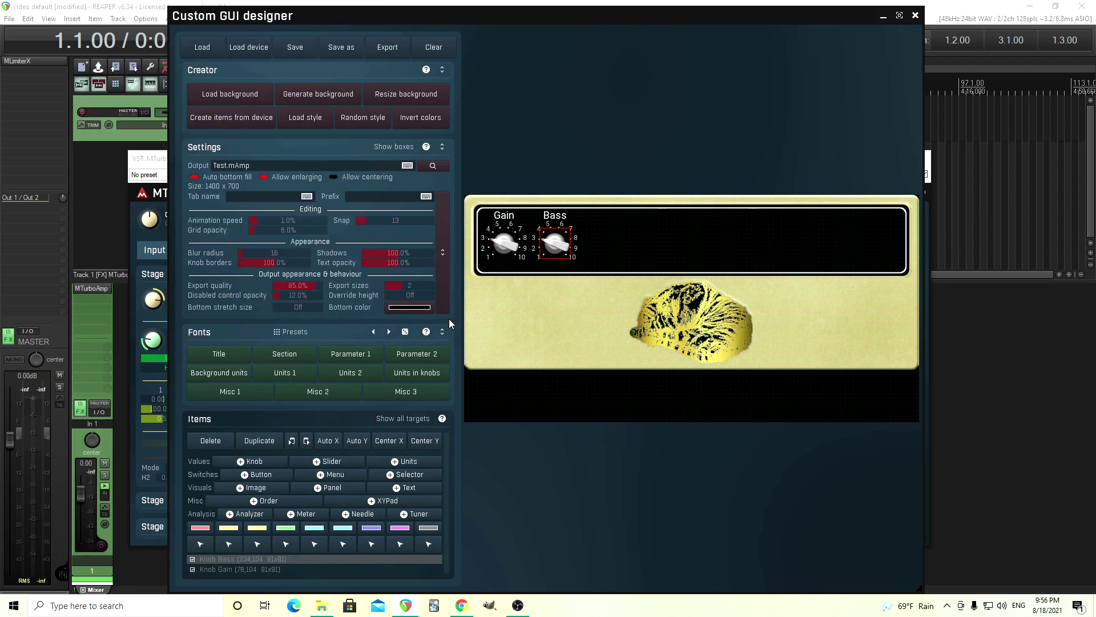
Add a Middle knob to the right of Bass.
click(259, 440)
drag(555, 268, 608, 244)
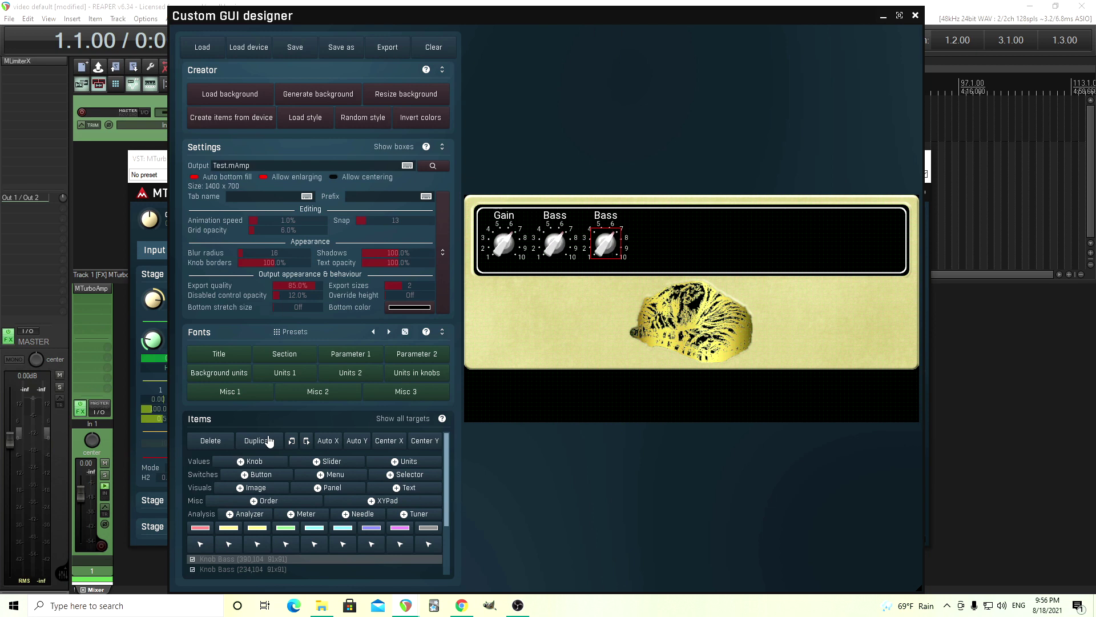
double_click(617, 250)
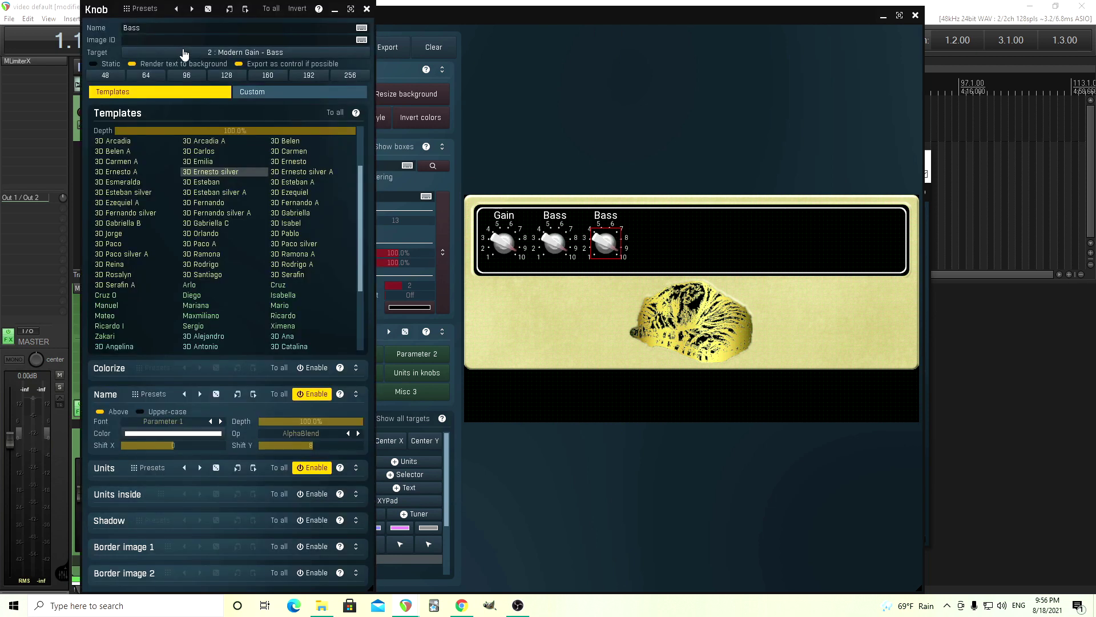
click(184, 53)
click(502, 380)
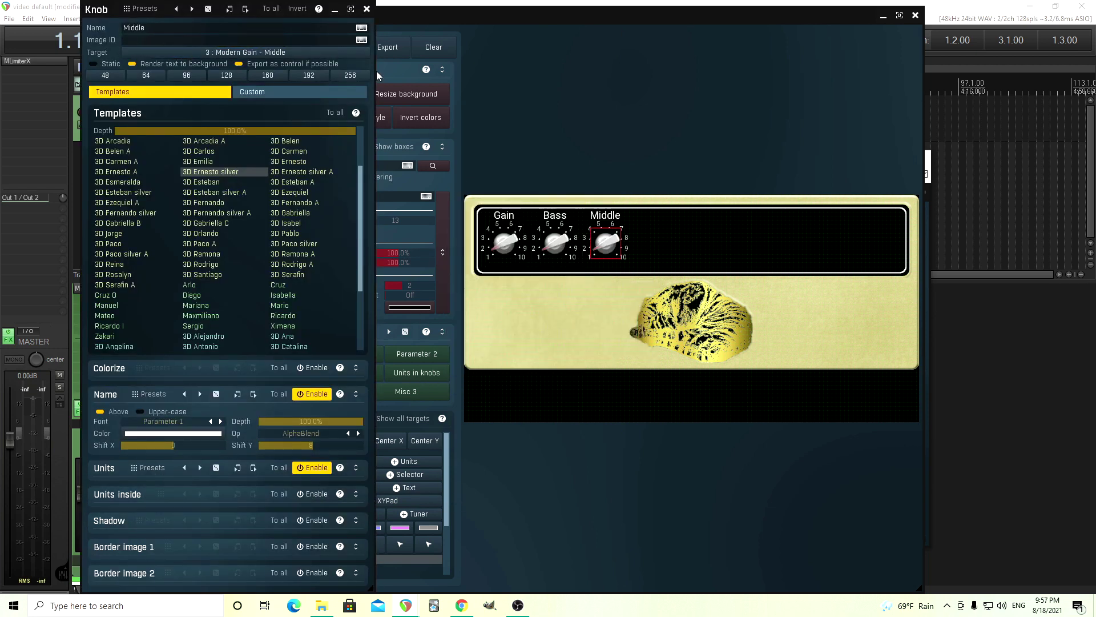
click(366, 9)
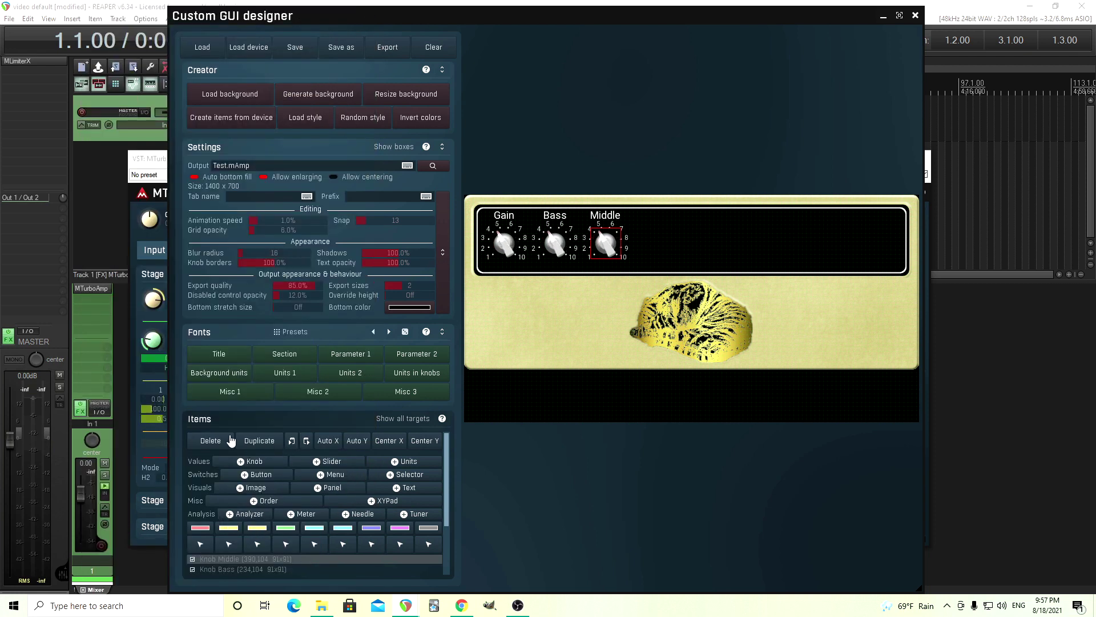
Add a Treble knob to the right of Middle.
click(249, 441)
drag(606, 273, 662, 244)
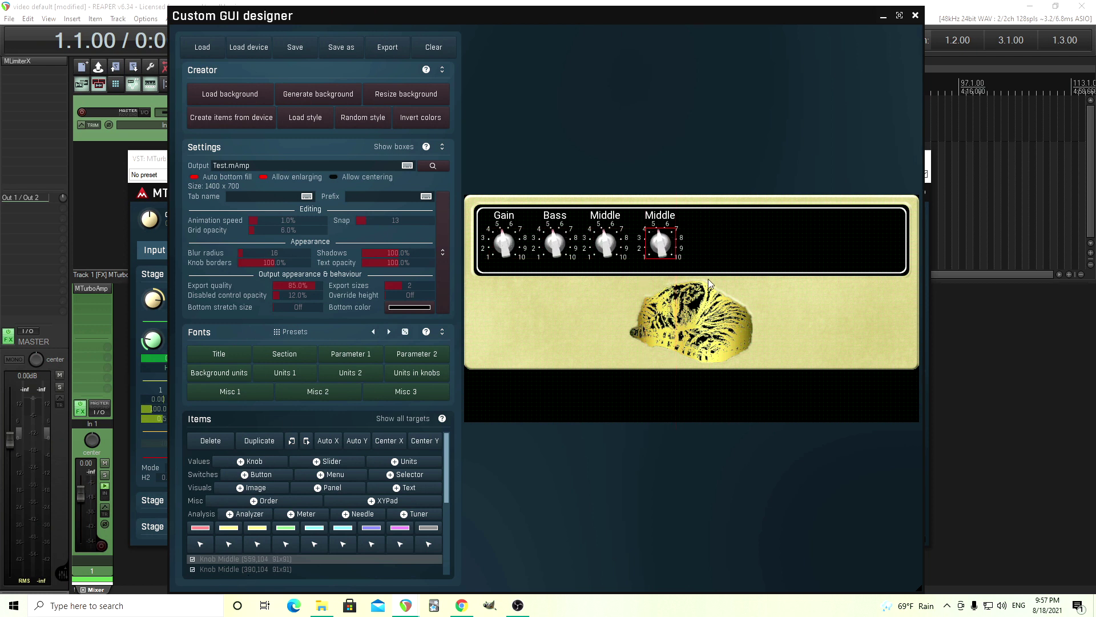
double_click(664, 247)
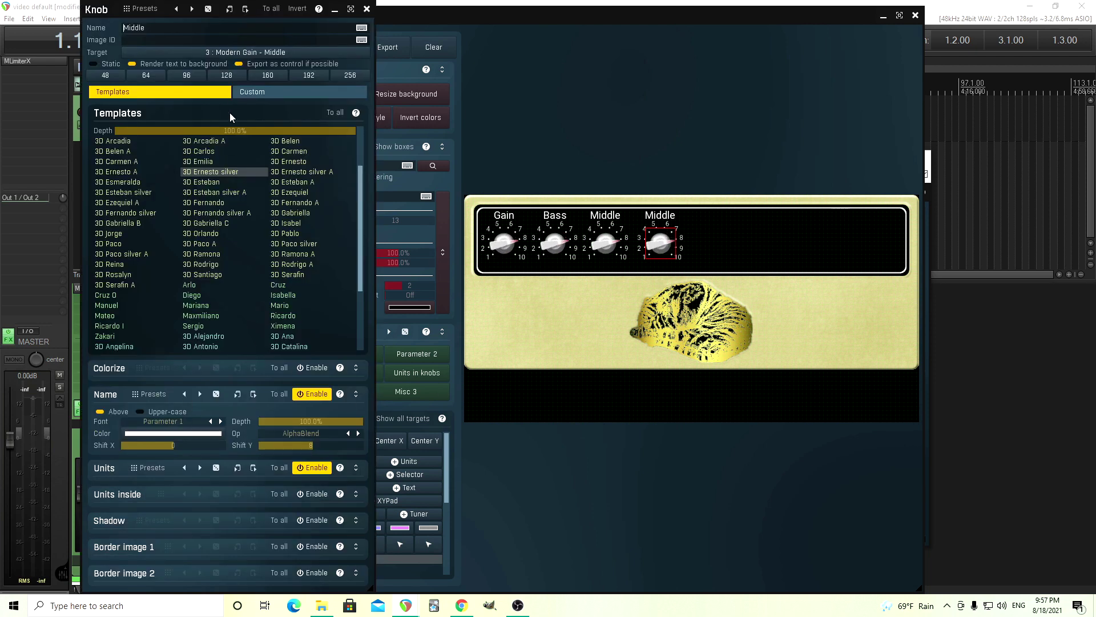
click(258, 54)
click(259, 55)
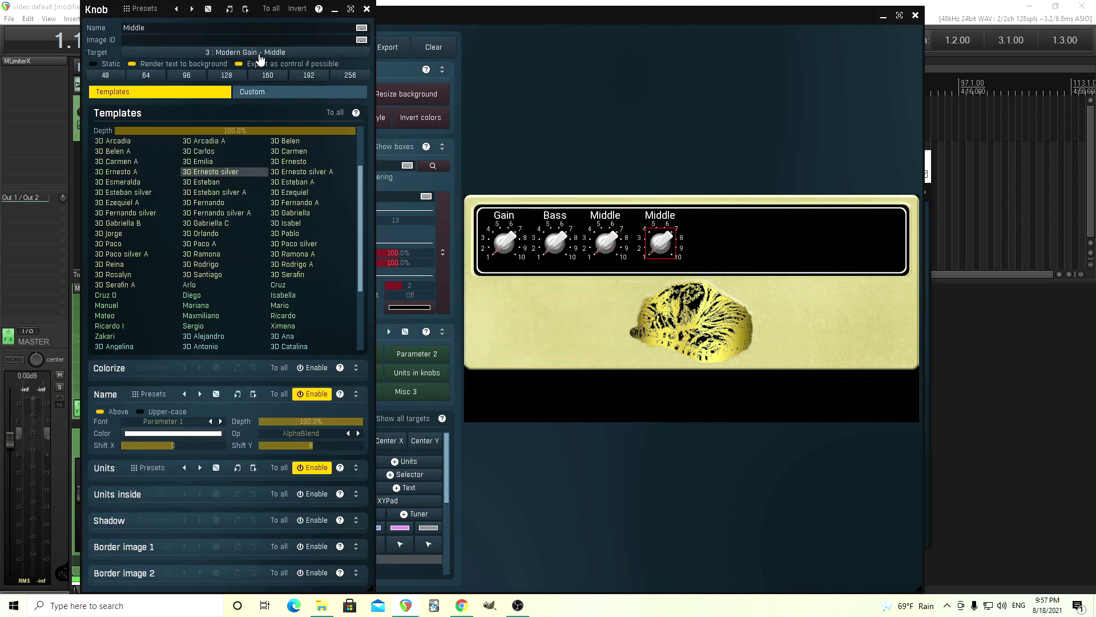
click(259, 54)
click(531, 277)
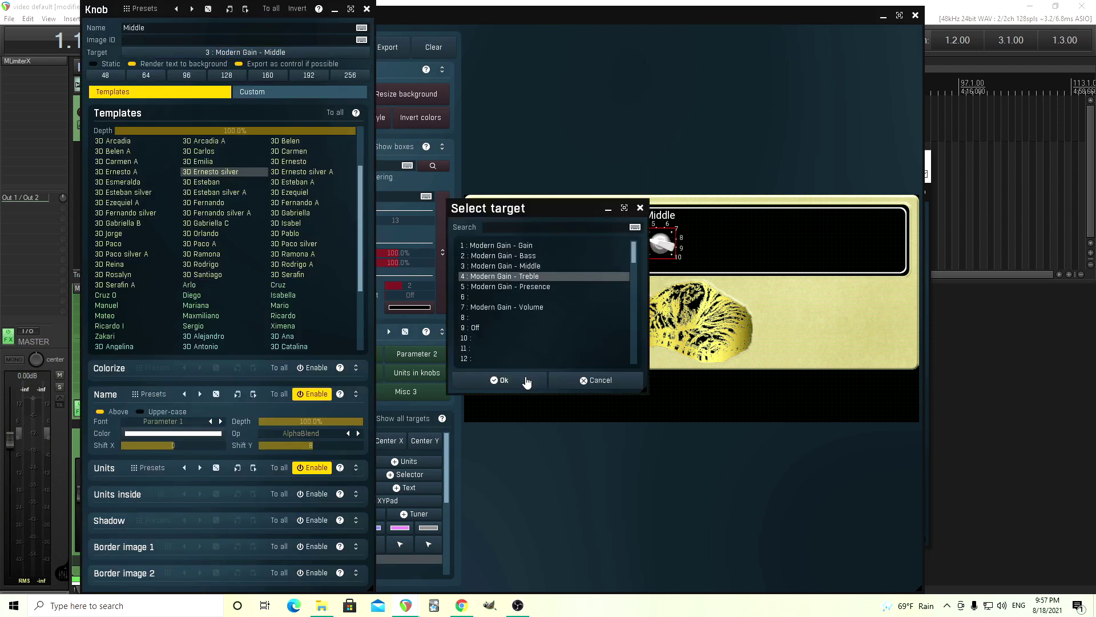
click(500, 380)
click(367, 9)
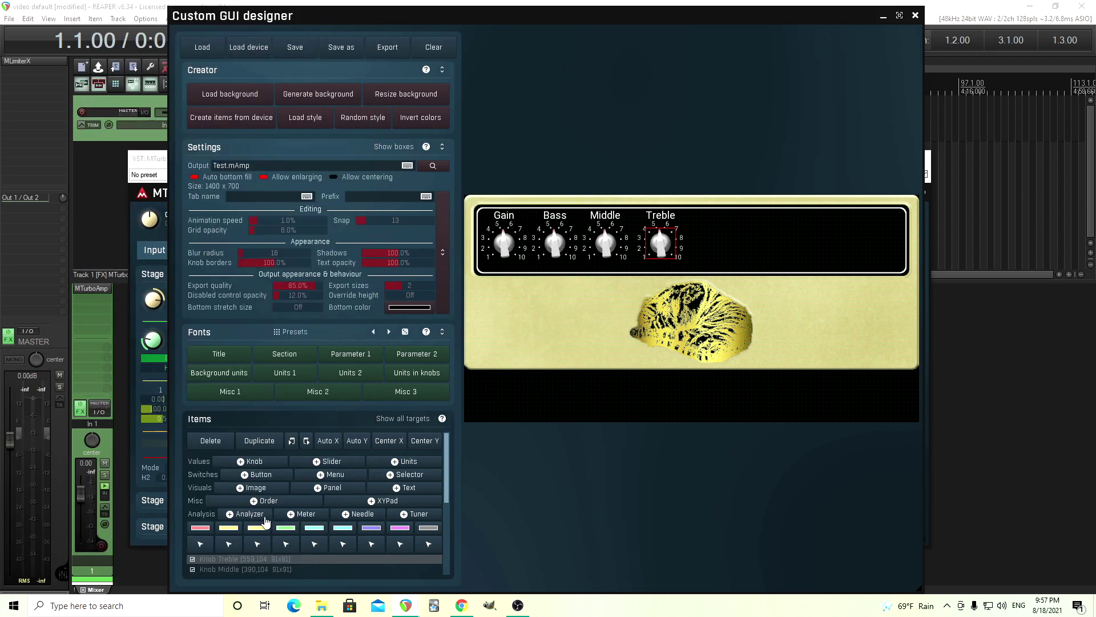
Add a Presence knob to the right of Treble.
click(262, 443)
drag(664, 266, 717, 236)
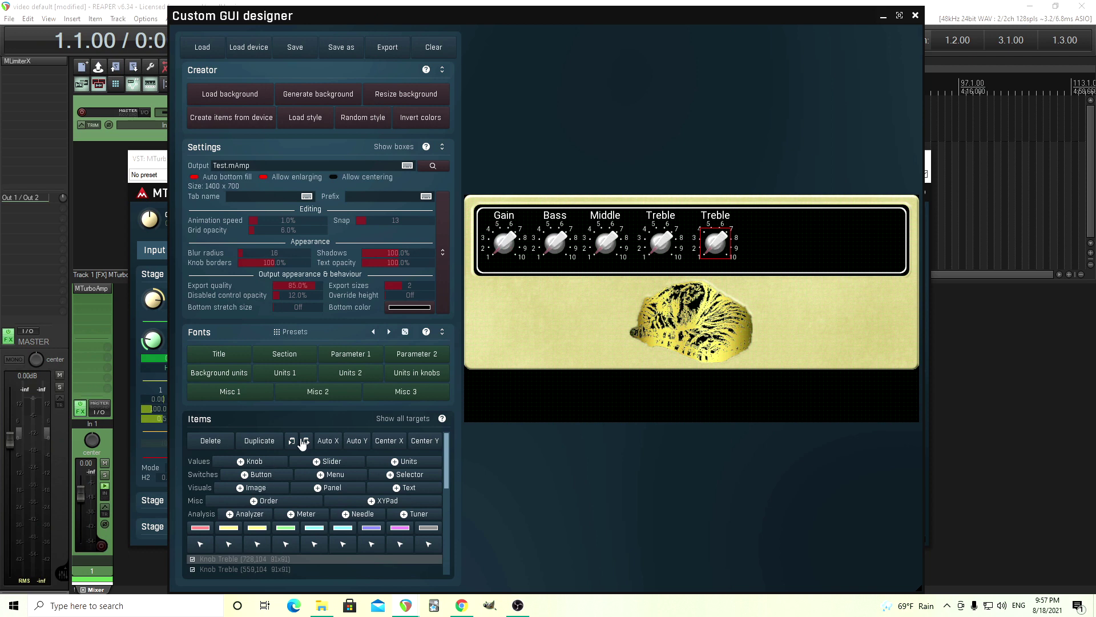
double_click(709, 245)
click(256, 52)
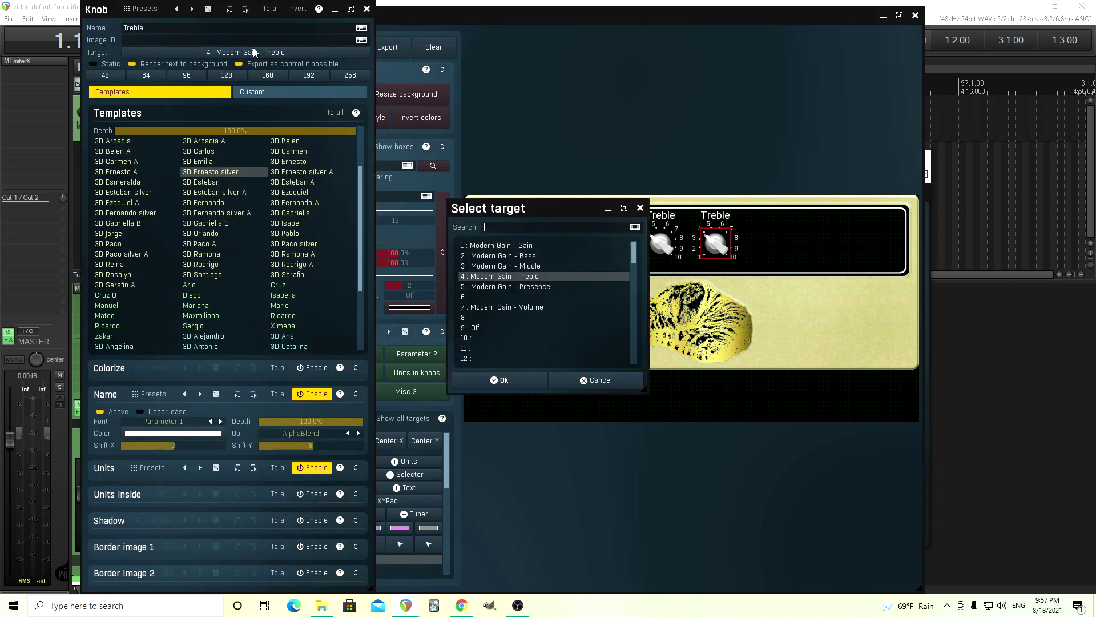
click(502, 286)
click(497, 381)
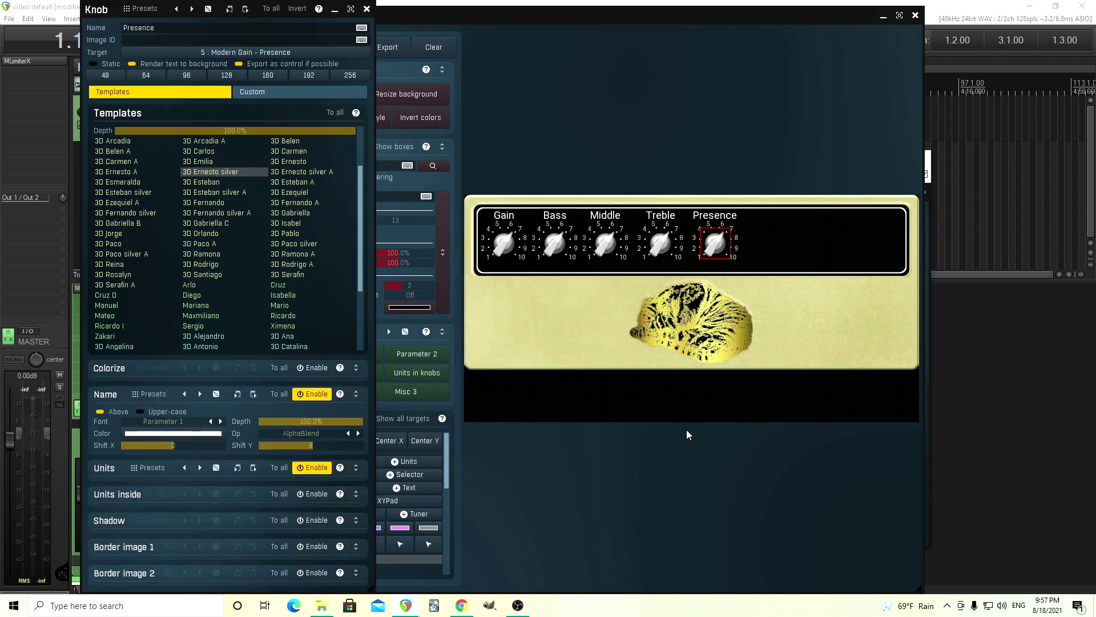
click(367, 9)
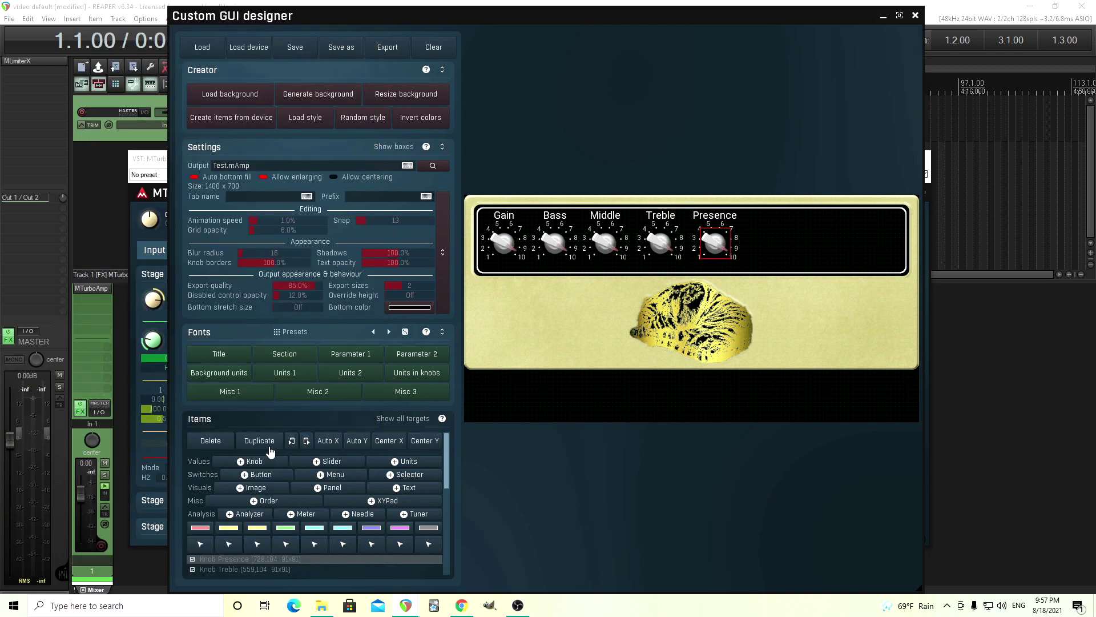
Add a Volume knob targeting Modern Gain - Volume to the right of Presence.
drag(713, 266, 766, 236)
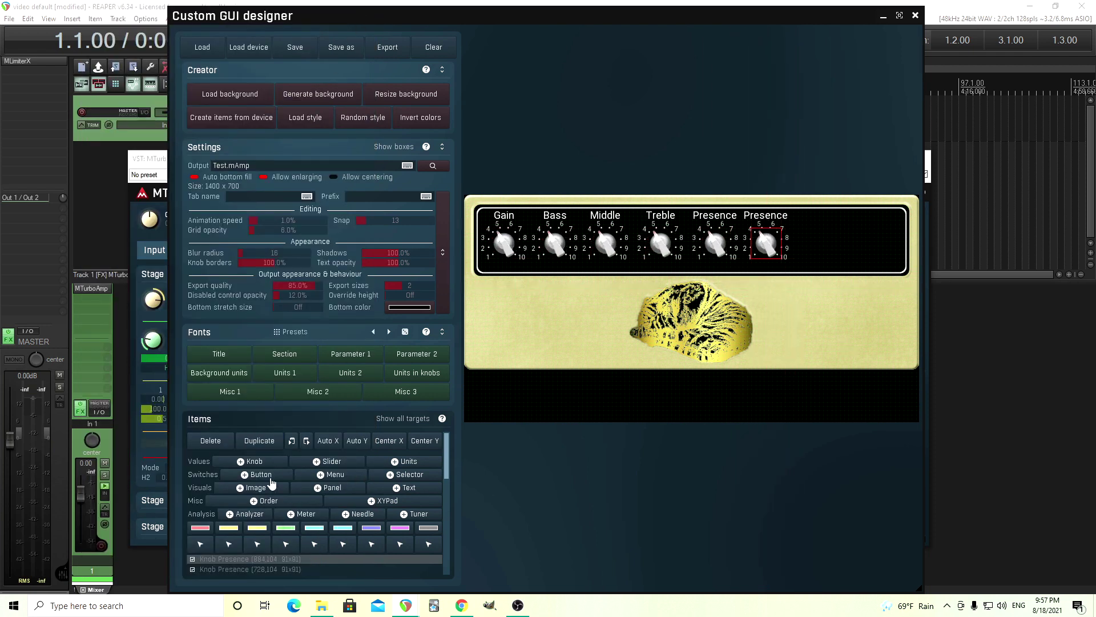
double_click(768, 243)
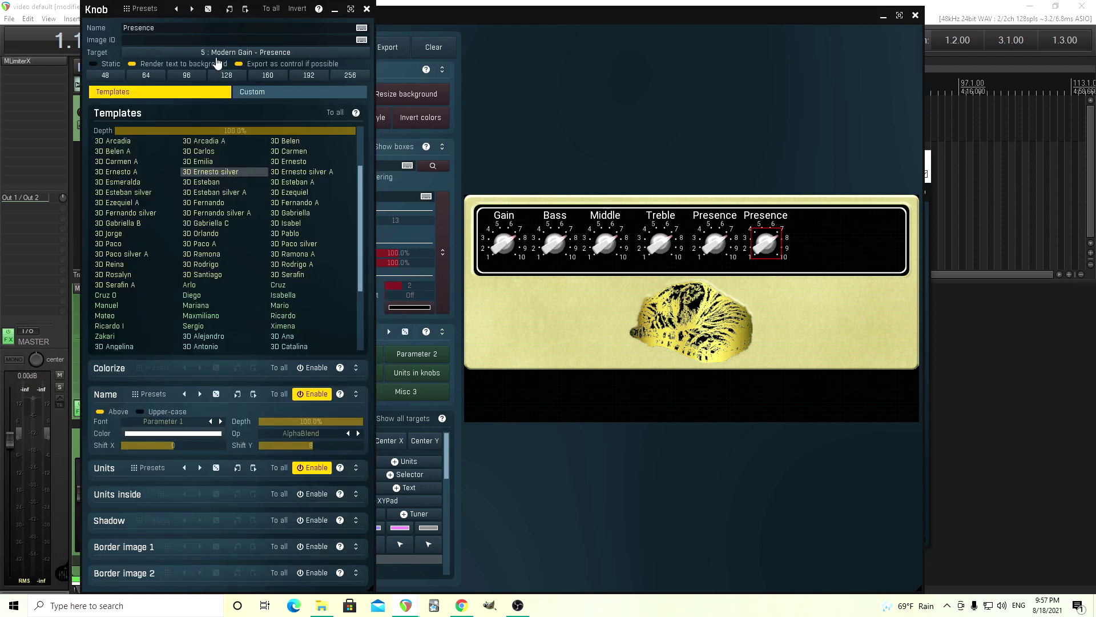
click(214, 53)
click(542, 309)
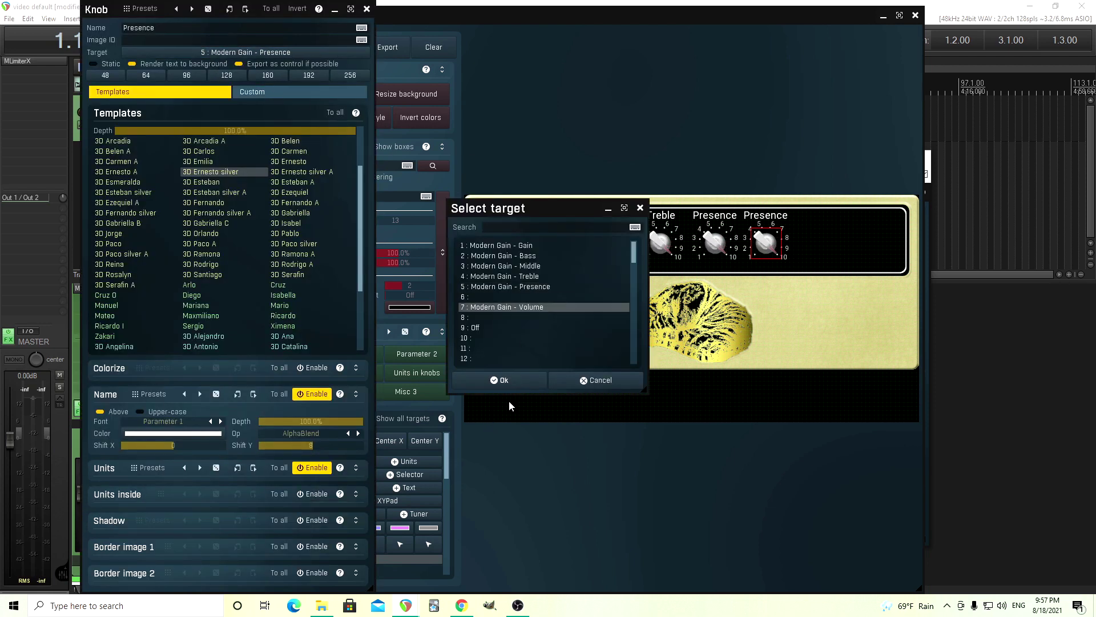
click(526, 388)
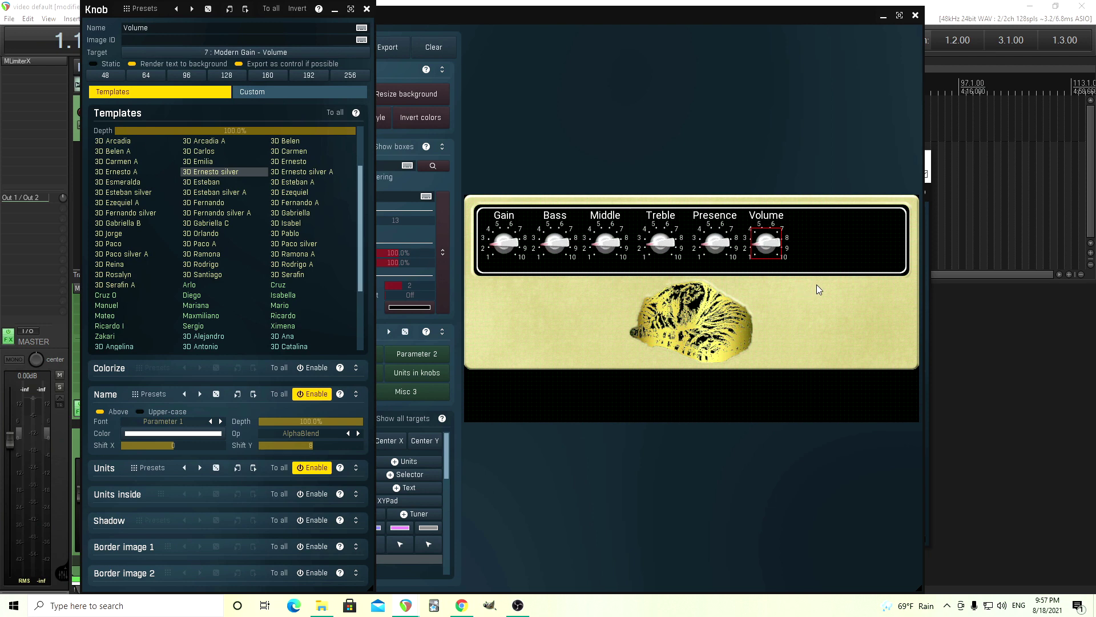
click(834, 249)
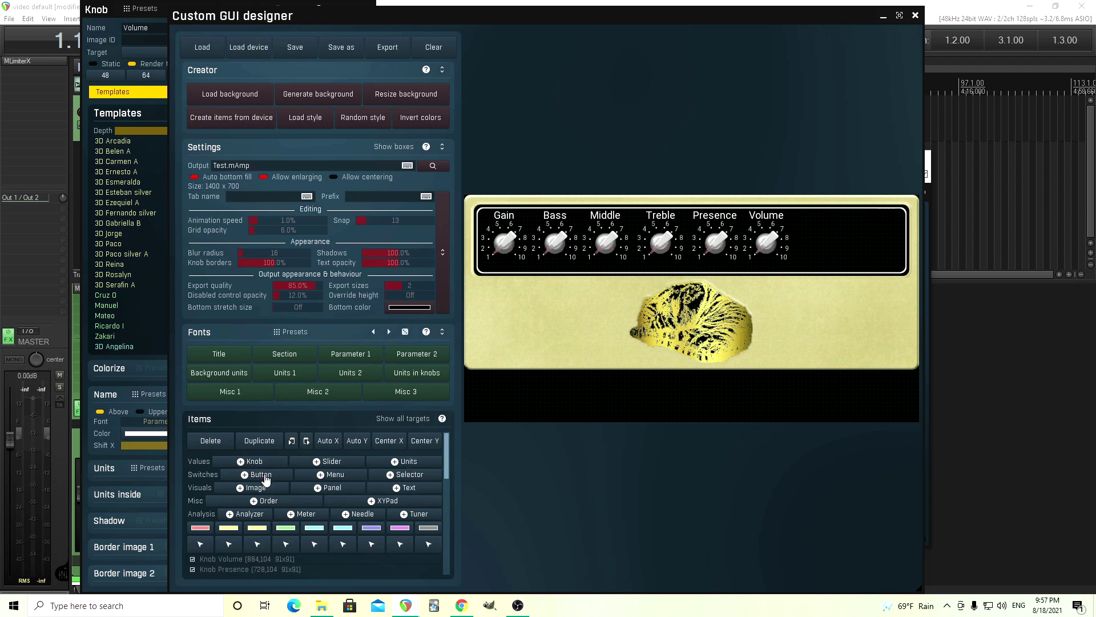
Add a new button and size it in place right of the Volume knob.
click(263, 474)
drag(509, 218, 849, 235)
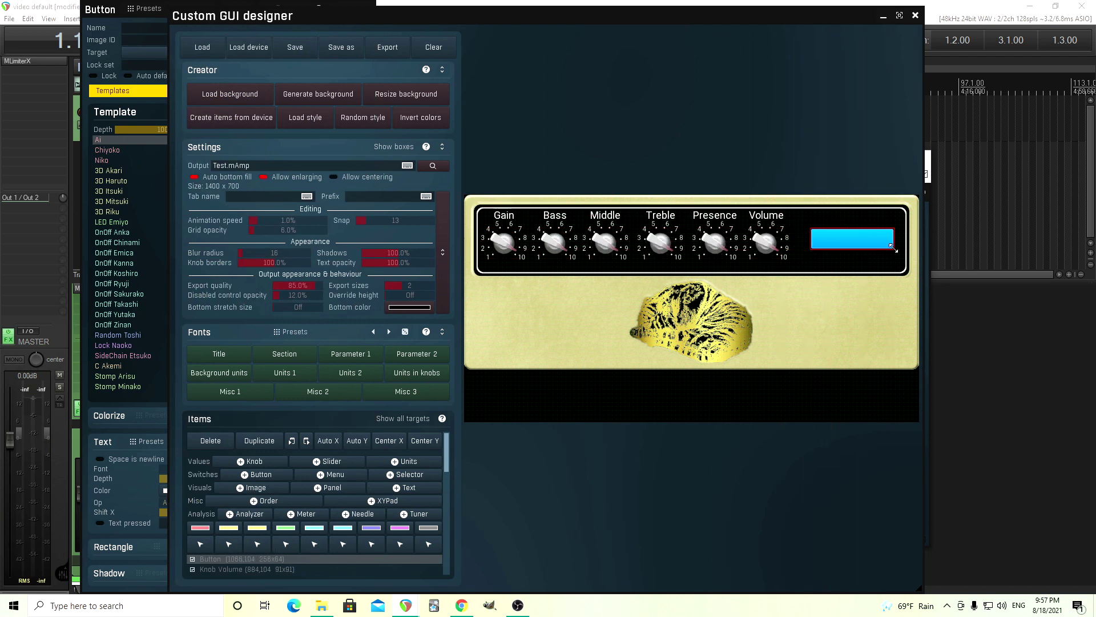
drag(894, 248, 859, 242)
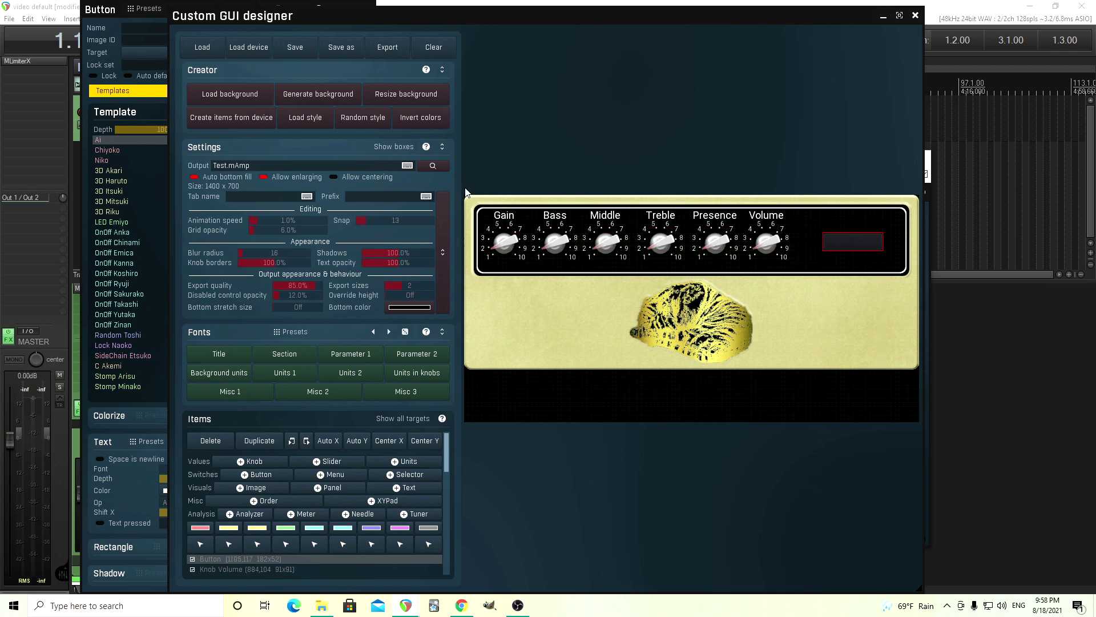
Target the button to parameter 9 : Off and name it Power.
click(100, 14)
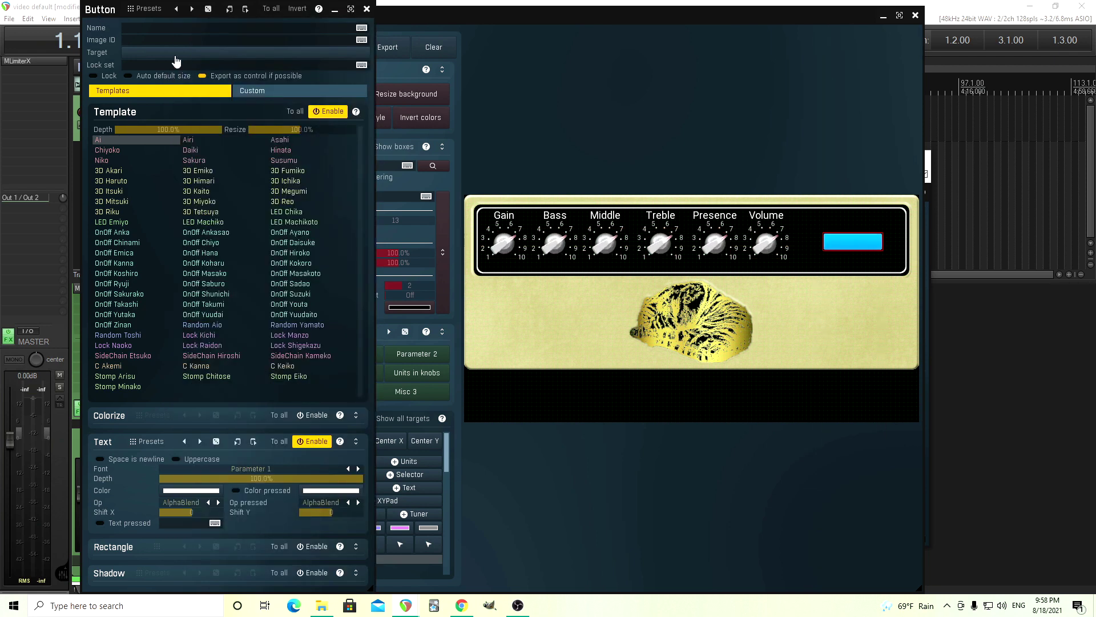
click(177, 52)
click(473, 327)
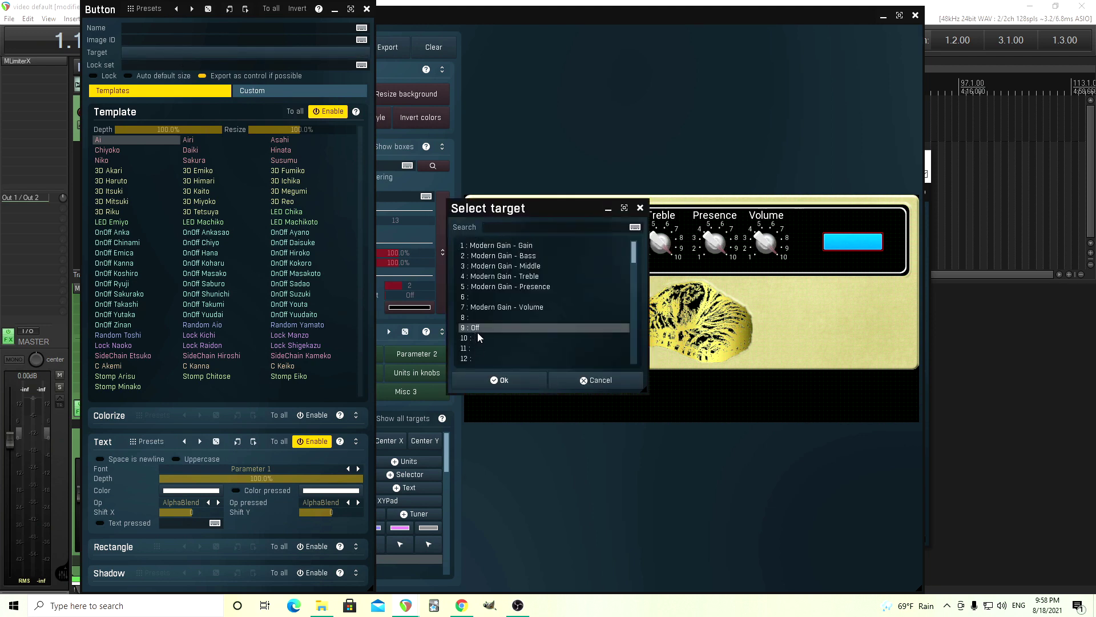
click(513, 381)
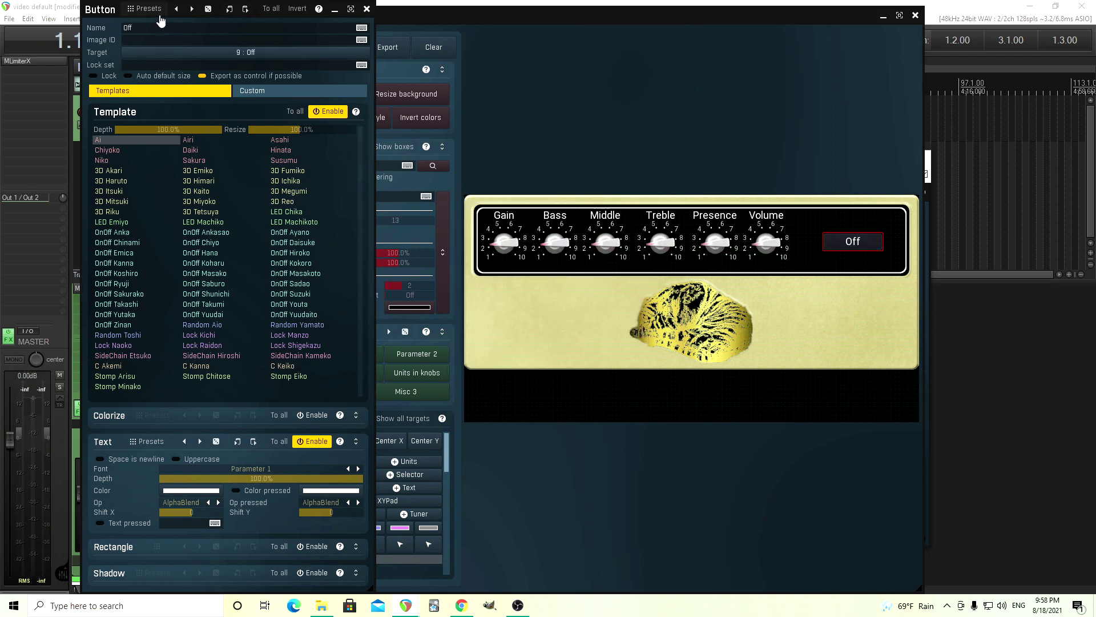
text(Power)
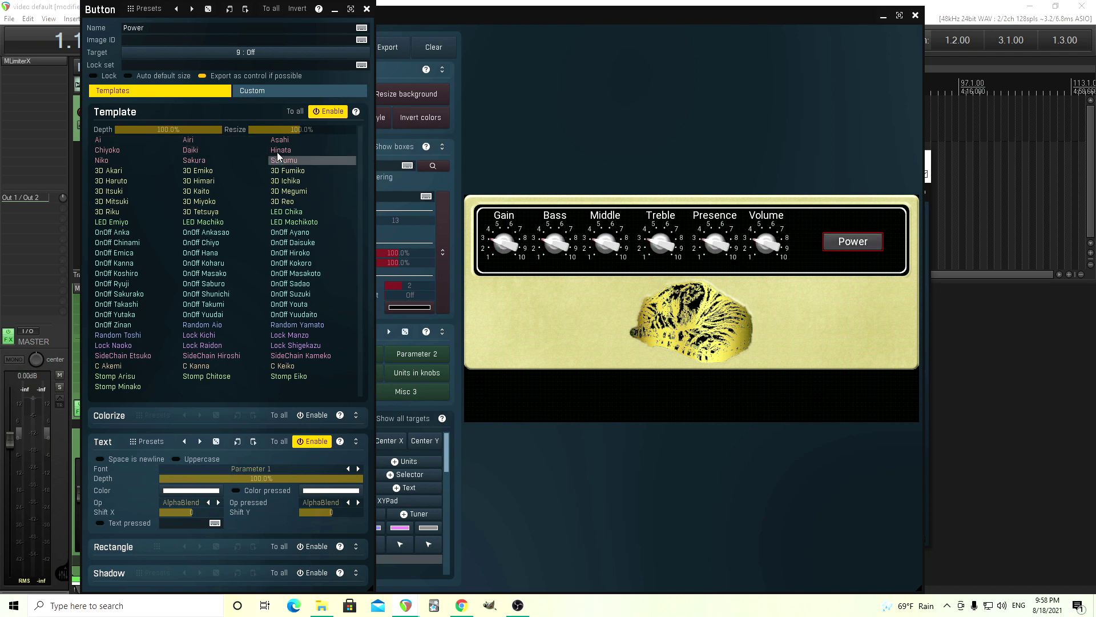
Audition 3D and LED button templates on the Power button.
click(277, 171)
click(207, 180)
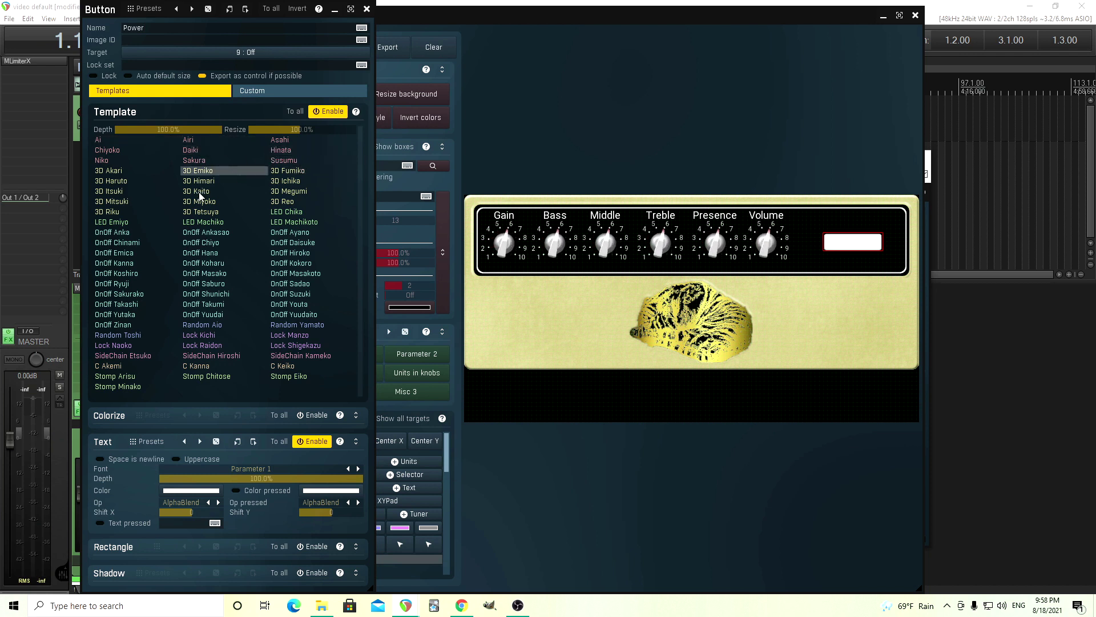
click(199, 192)
click(135, 199)
click(245, 214)
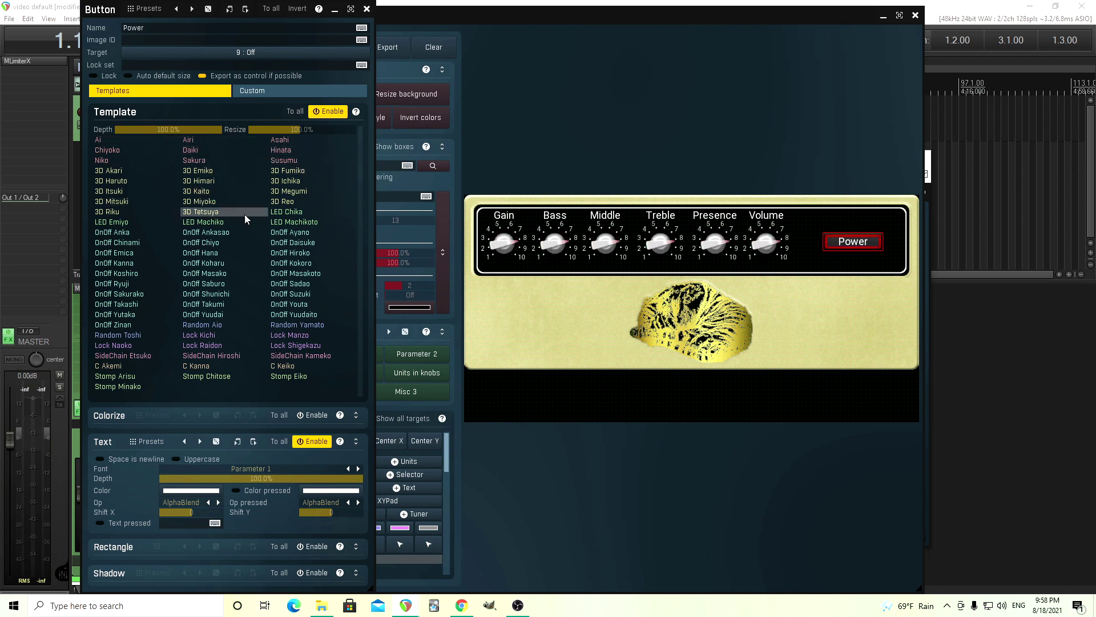
click(288, 214)
click(296, 222)
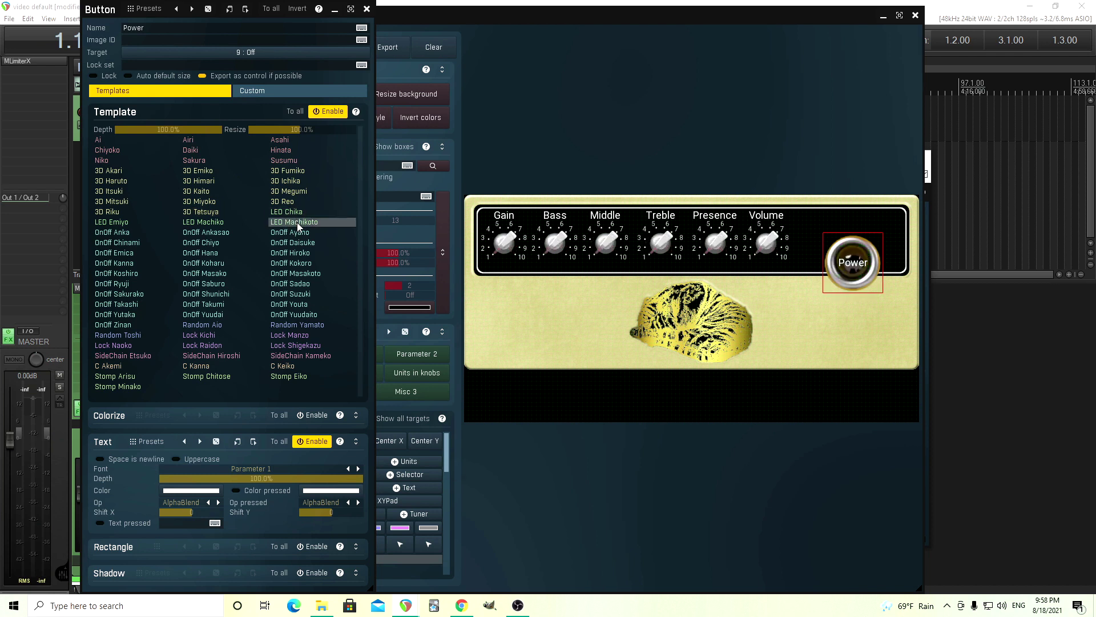
click(210, 226)
Apply the OnOff Ankasao template to Power and shrink it to about 78x104.
click(149, 263)
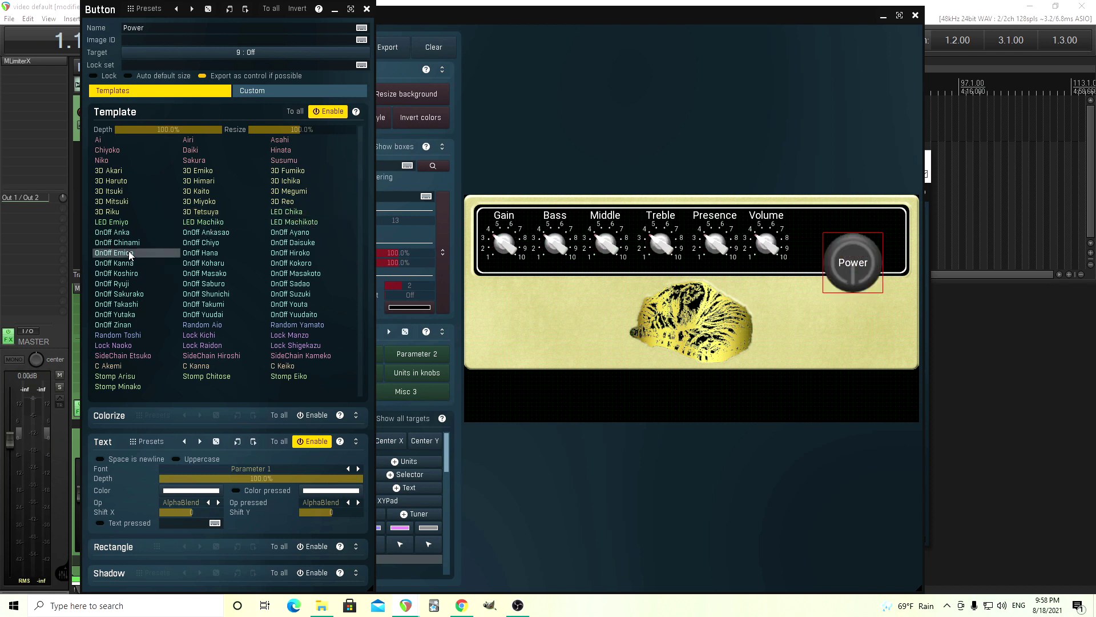
click(200, 262)
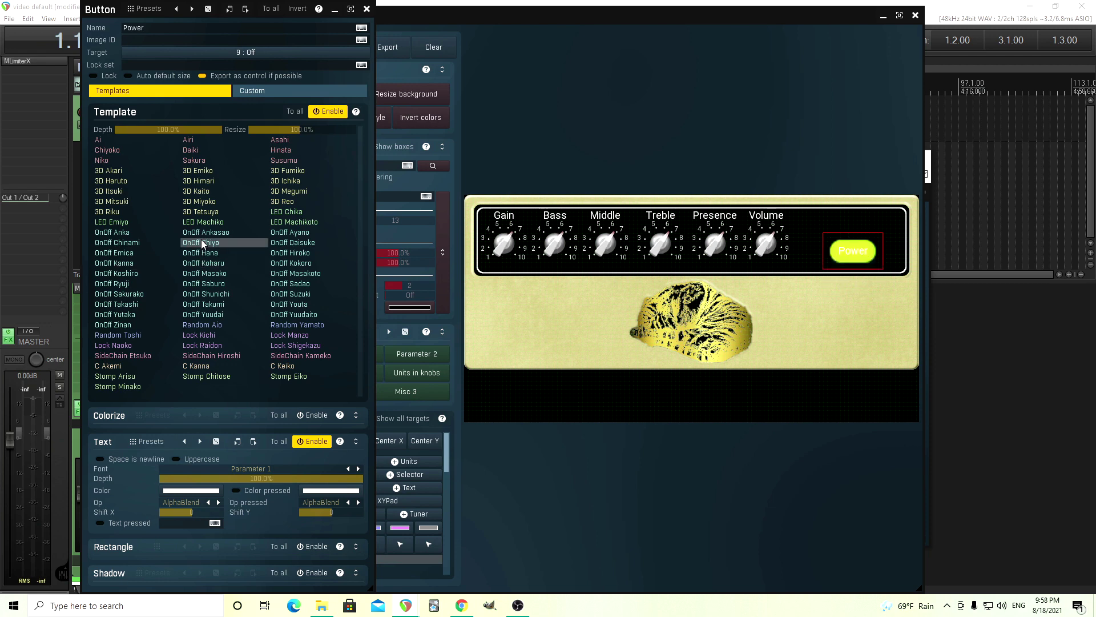
click(251, 232)
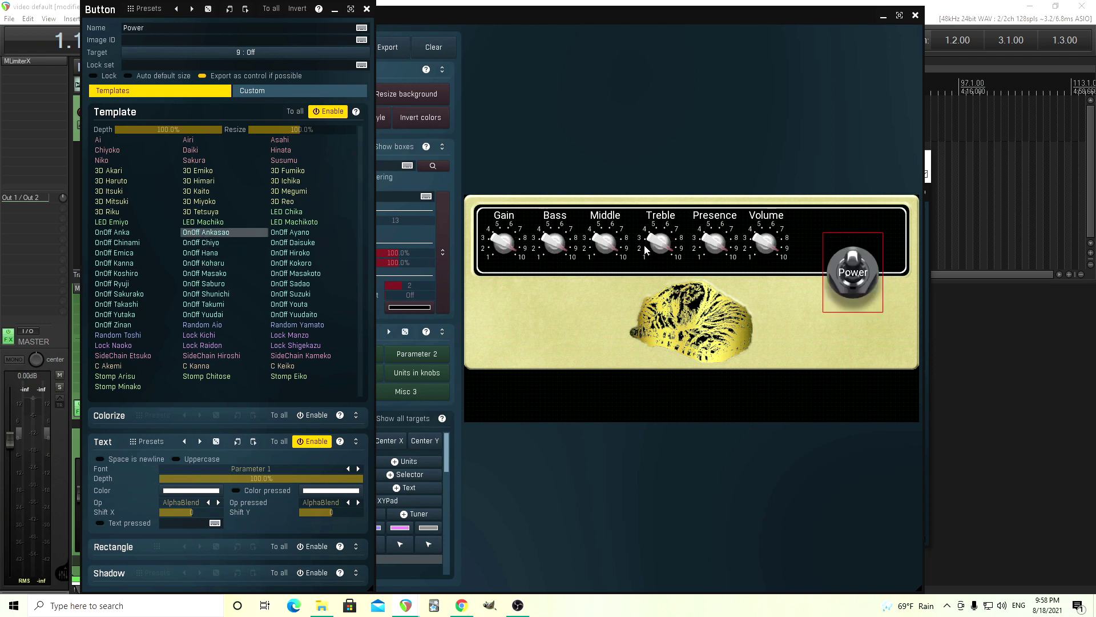
drag(868, 277, 877, 224)
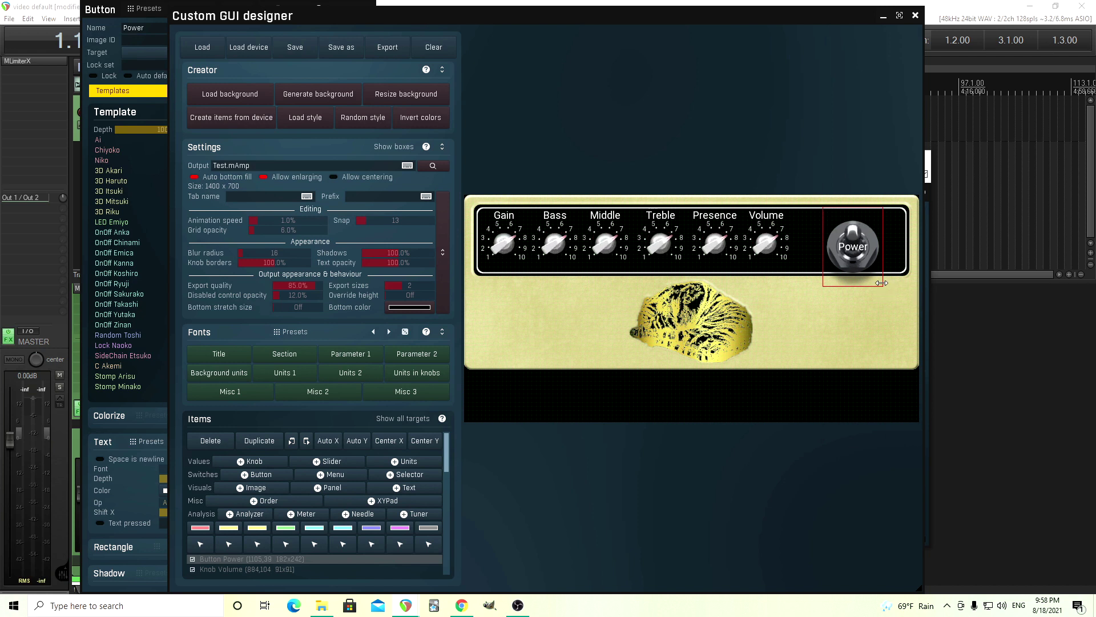
drag(883, 283, 860, 247)
Set the Power switch's text Shift Y to -60, disable its text label, and close the settings.
click(97, 16)
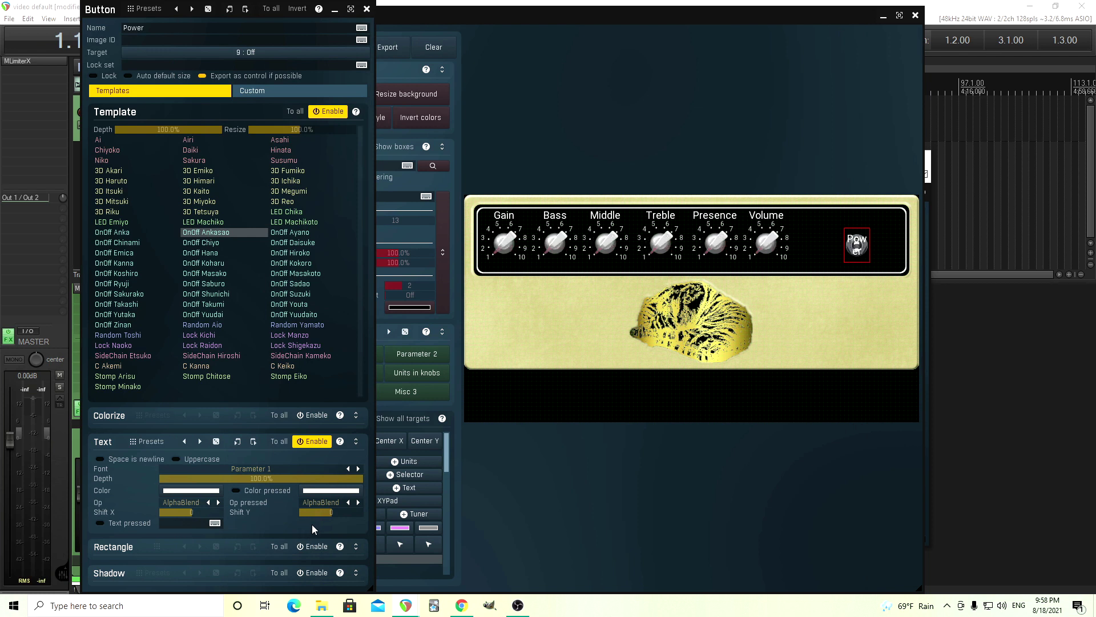
drag(331, 516, 331, 548)
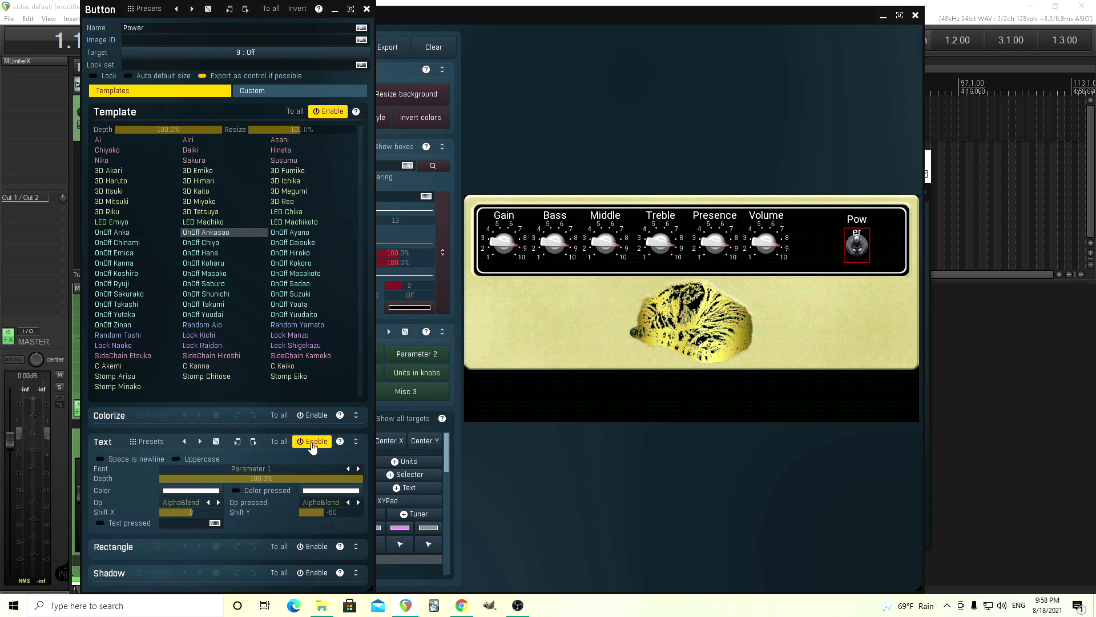
click(312, 443)
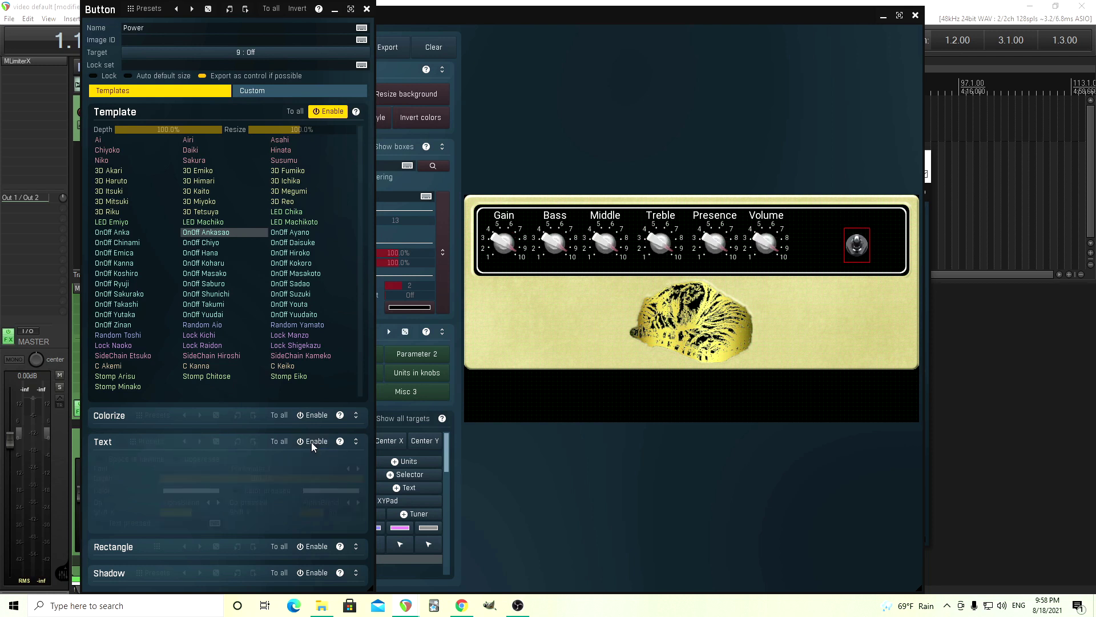
click(866, 259)
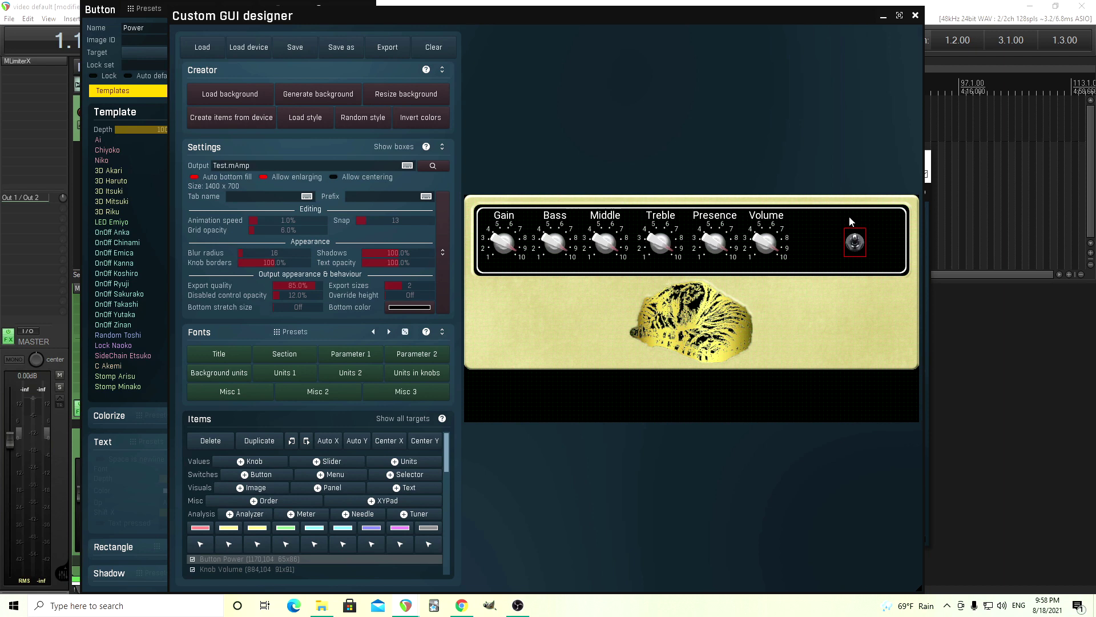
click(122, 14)
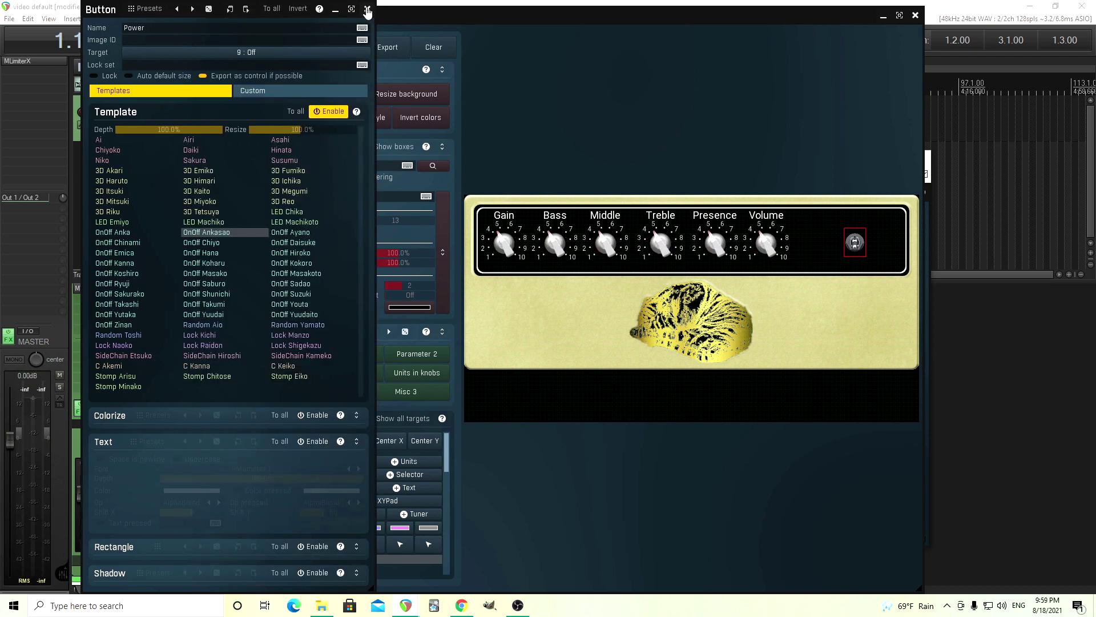
click(367, 12)
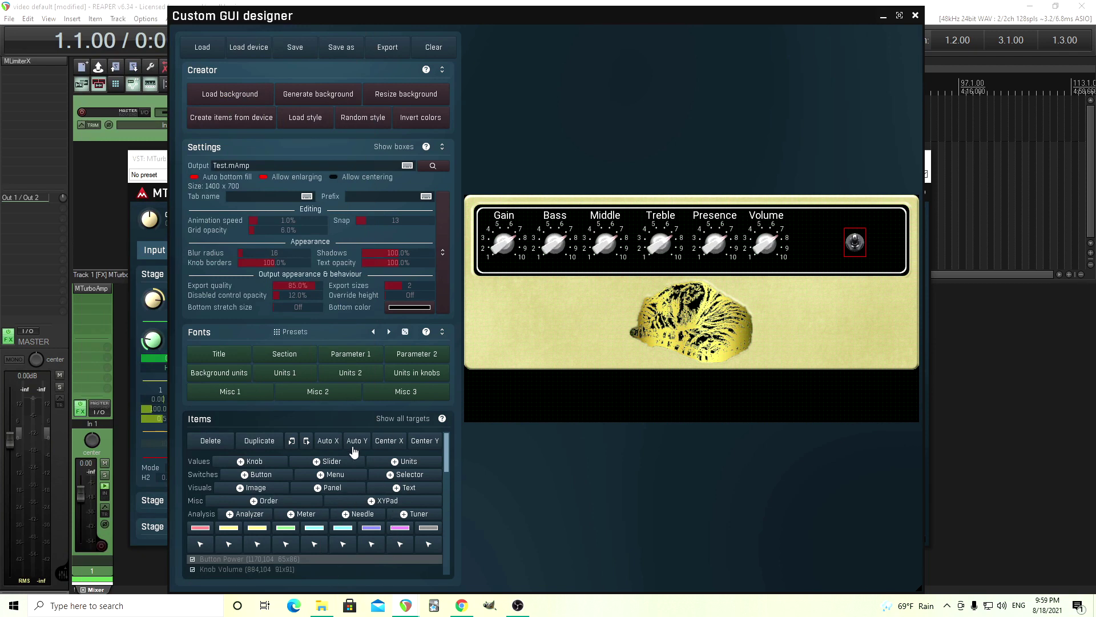
Add a text item named Power positioned just above the toggle switch.
click(413, 488)
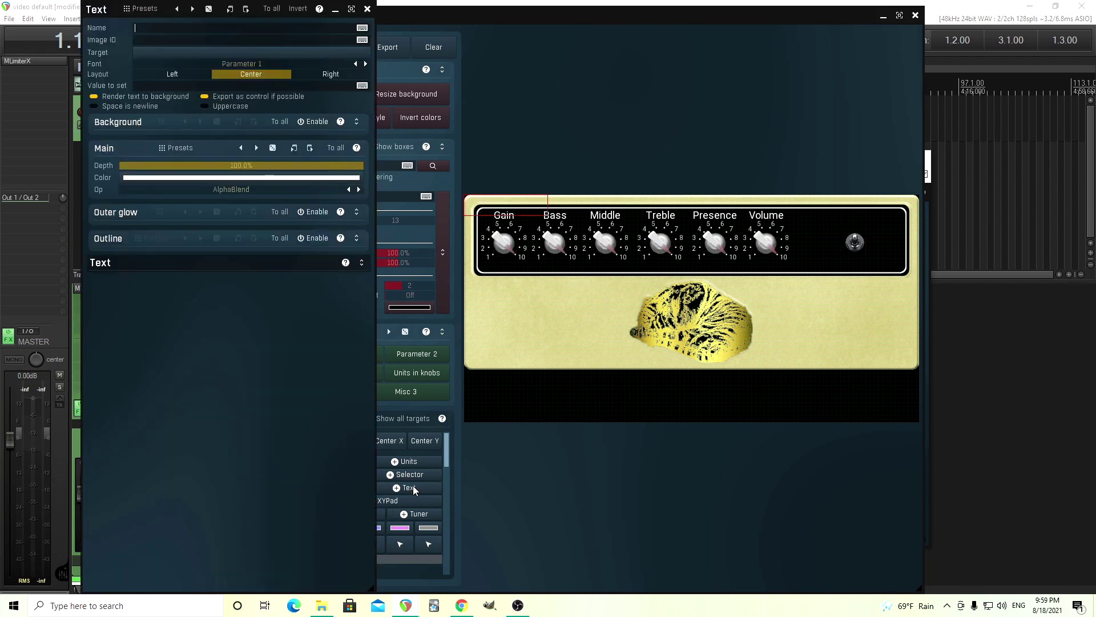
drag(498, 198, 848, 222)
click(135, 29)
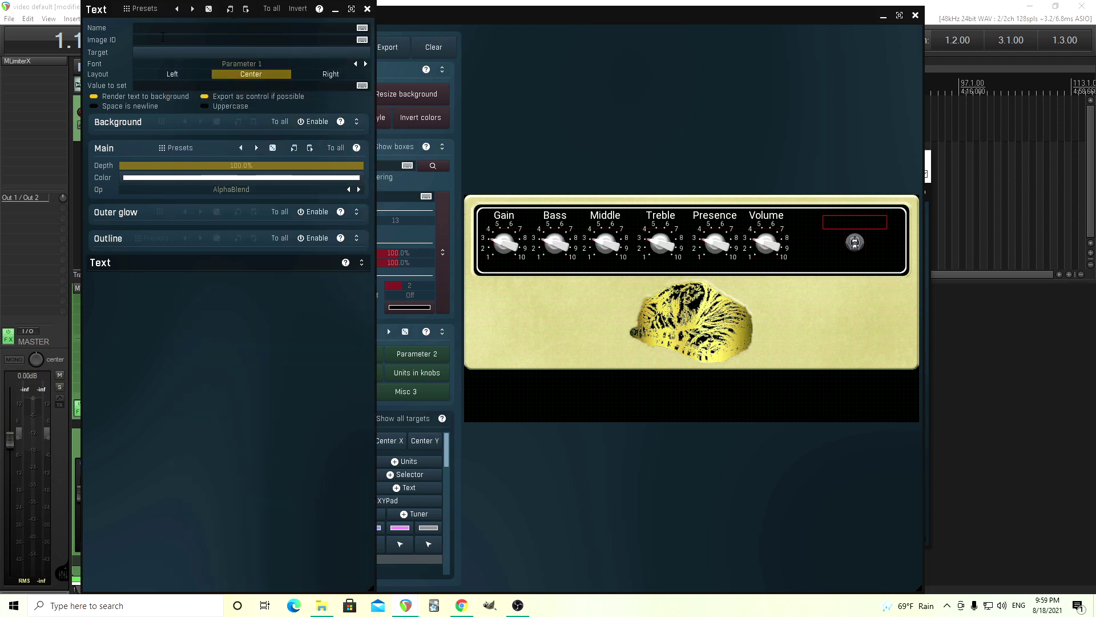
text(Power)
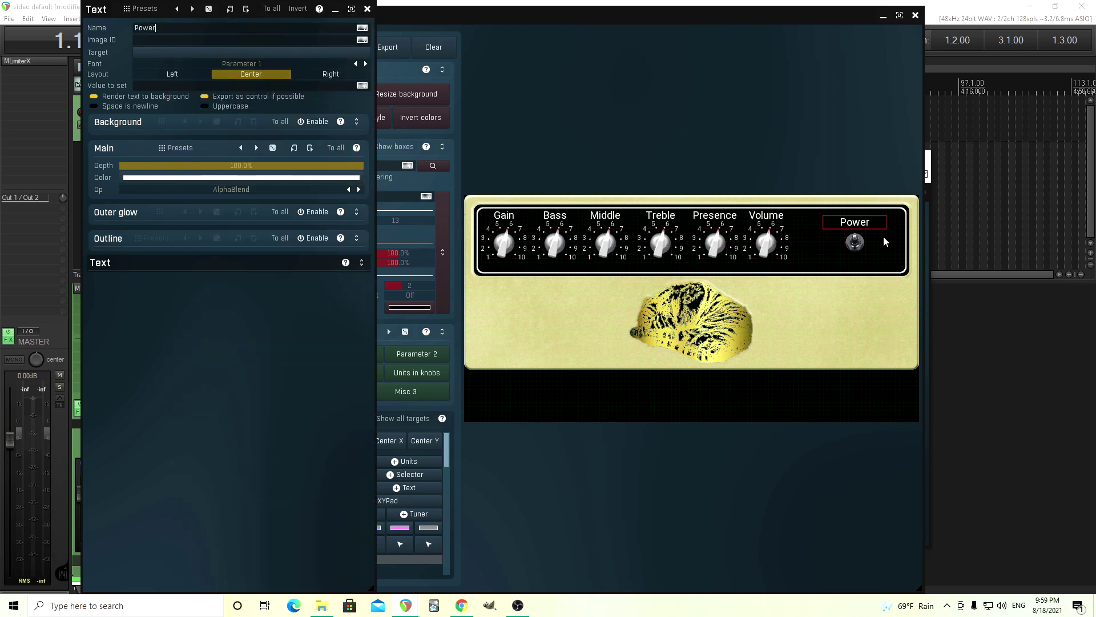
drag(863, 224, 855, 217)
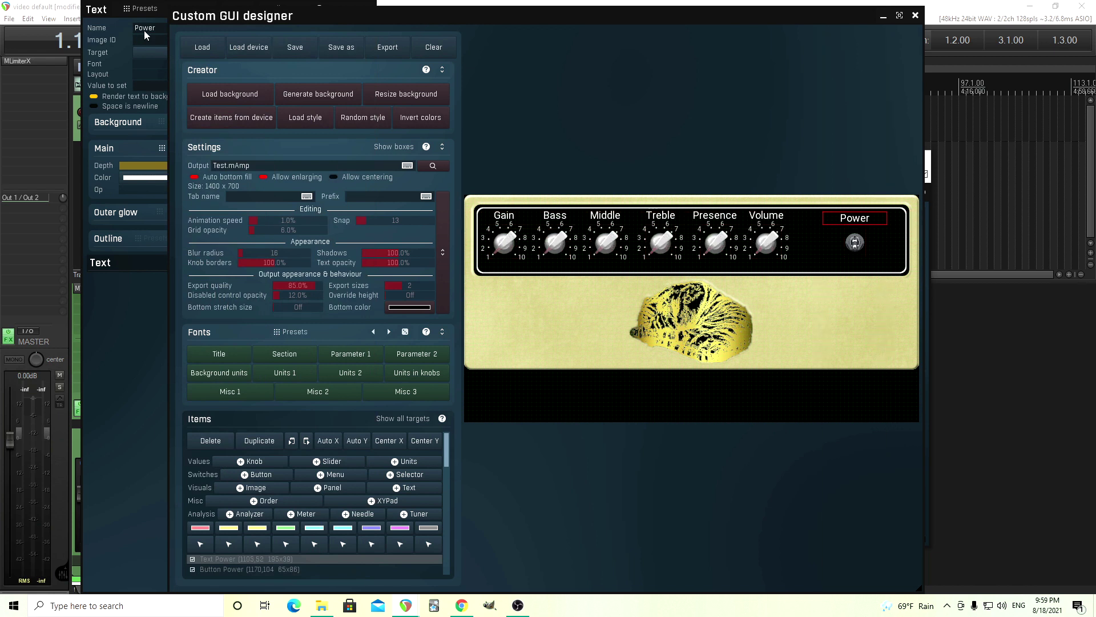
Set the Power label's font to Misc 1 and close the text settings.
click(107, 10)
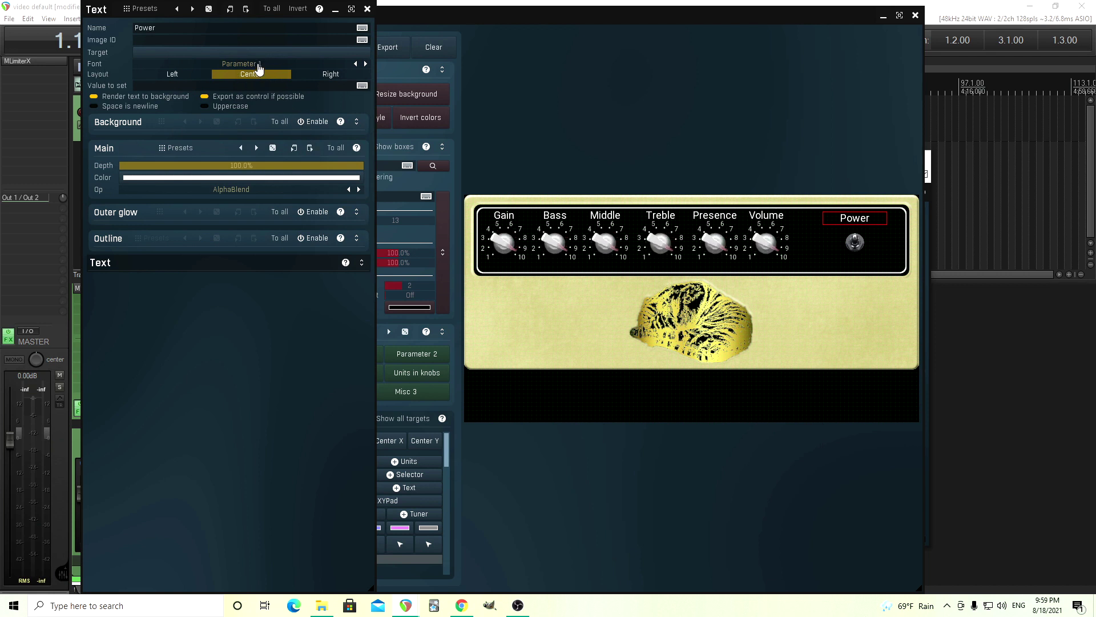
click(259, 66)
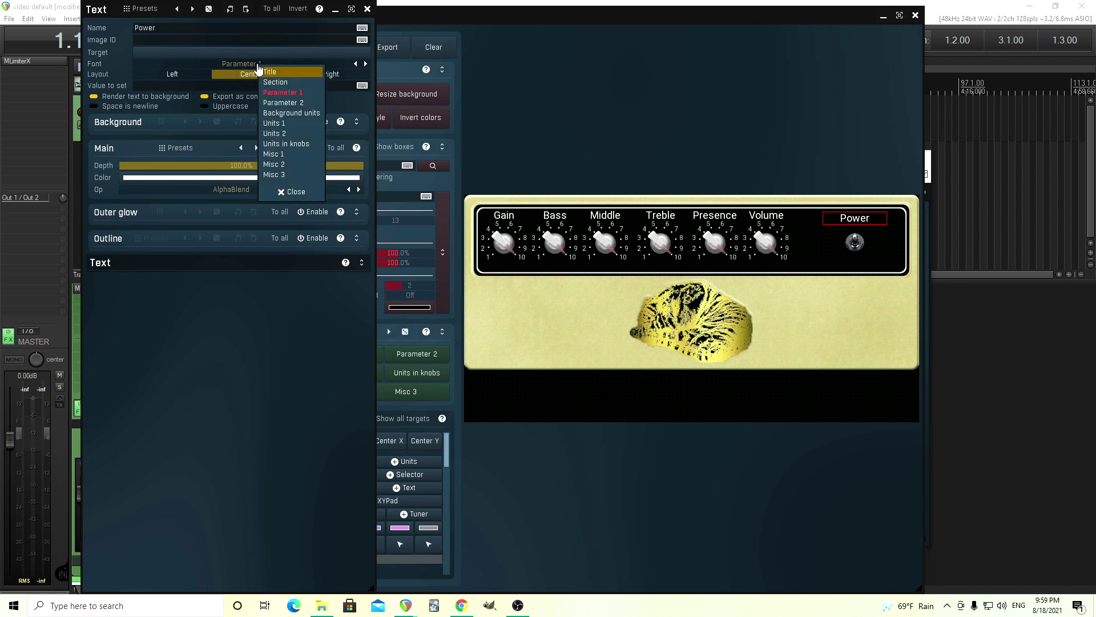
click(290, 155)
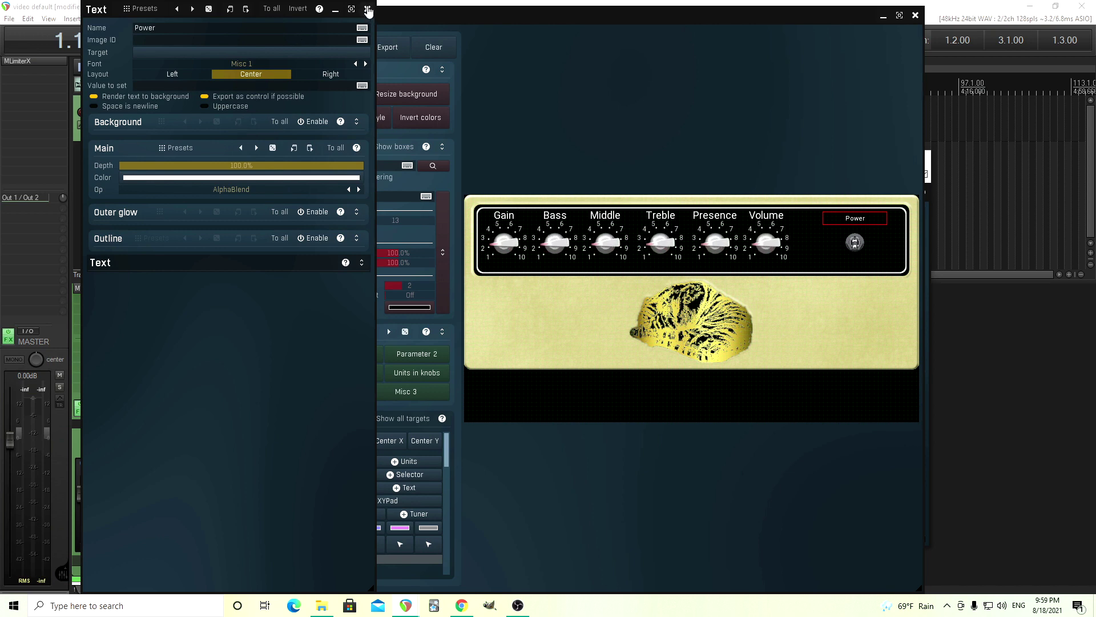
click(368, 11)
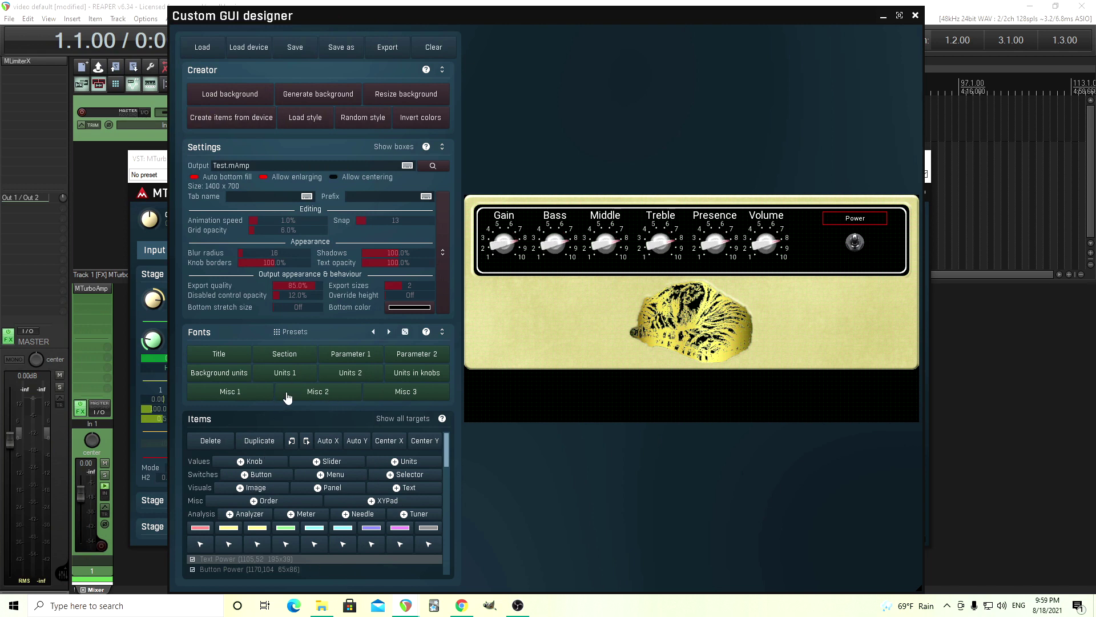
Switch Misc 1 to a tall condensed font at height 46.7, resetting space and width.
click(250, 391)
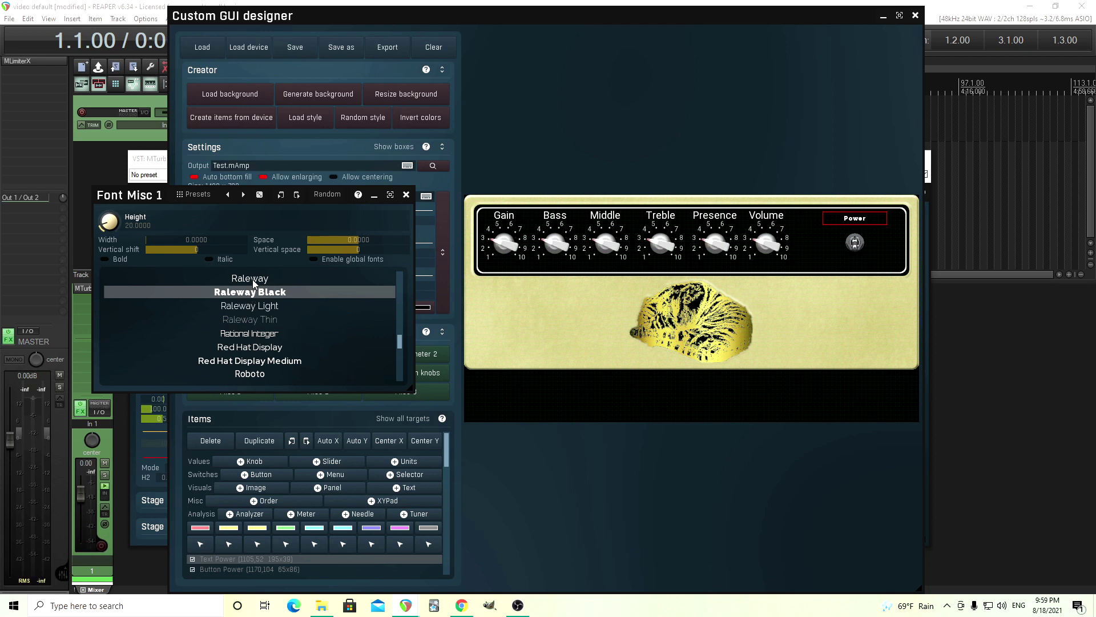
scroll(278, 337, down, 1)
scroll(313, 376, down, 6)
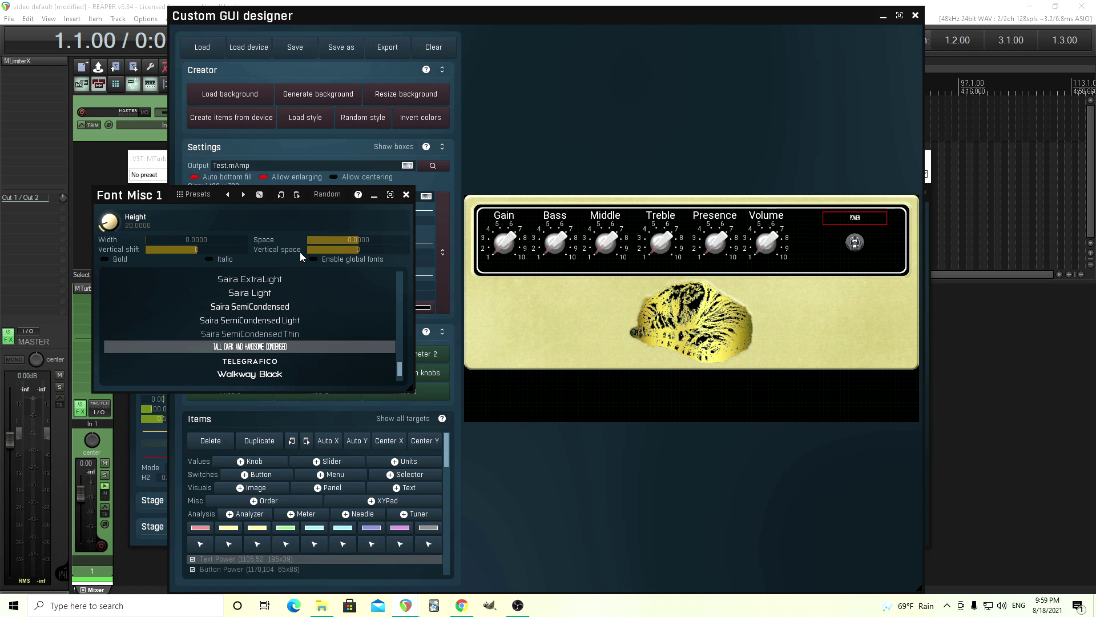
drag(102, 221, 100, 223)
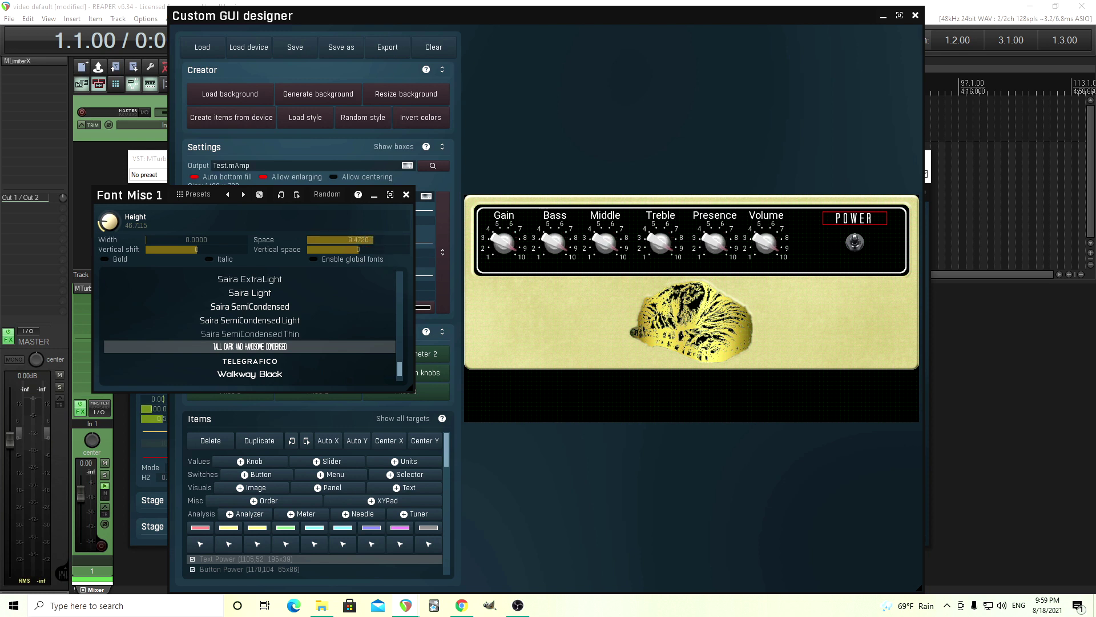
double_click(379, 242)
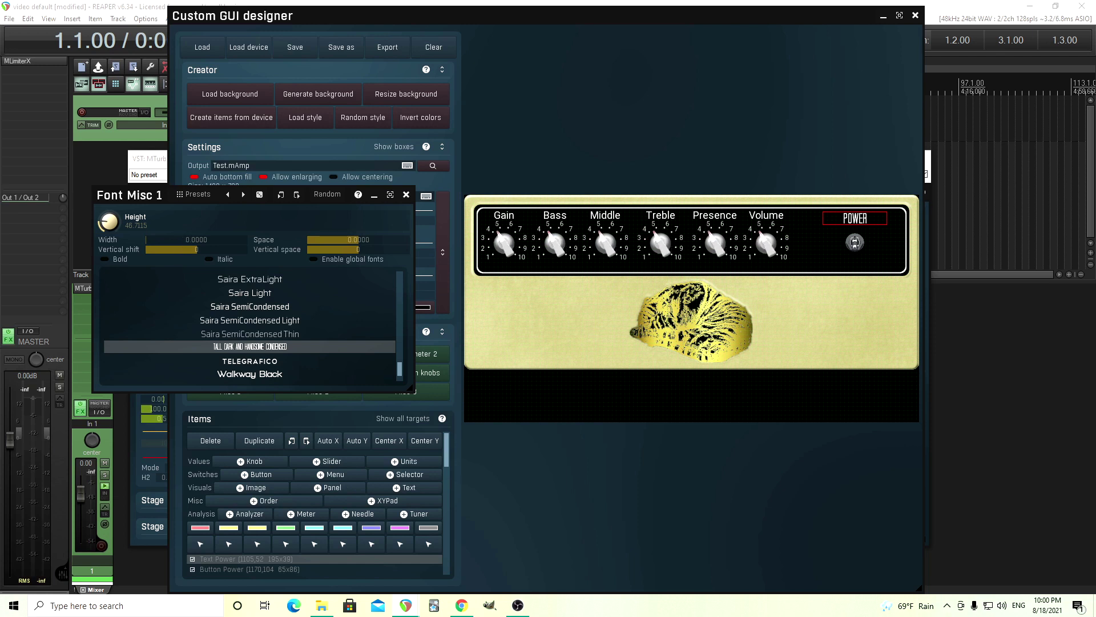
drag(147, 240, 176, 239)
double_click(184, 239)
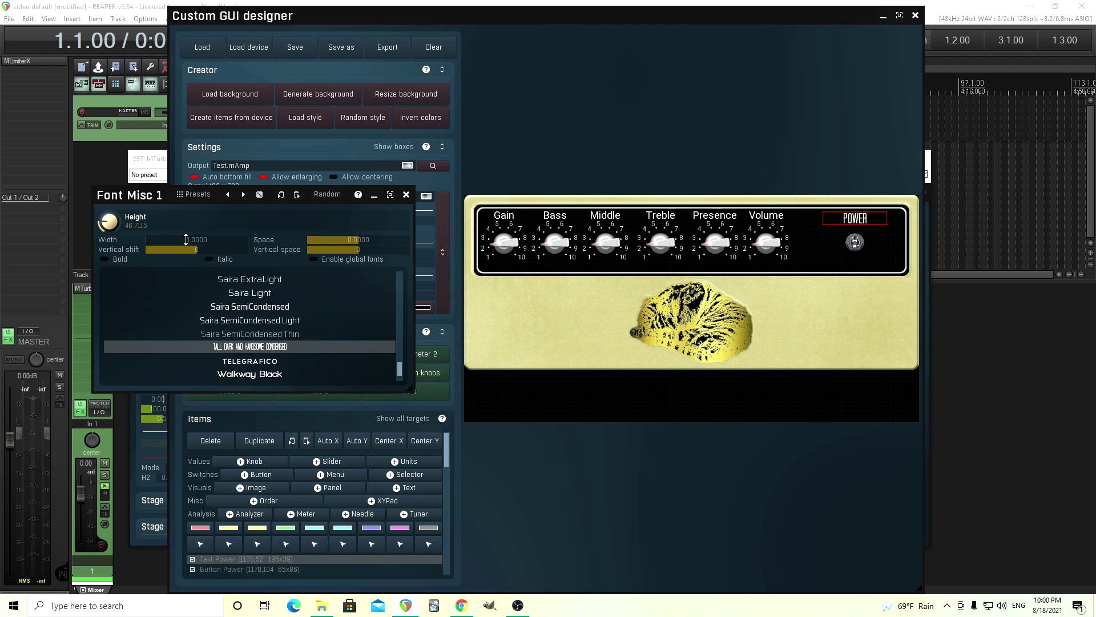
click(406, 194)
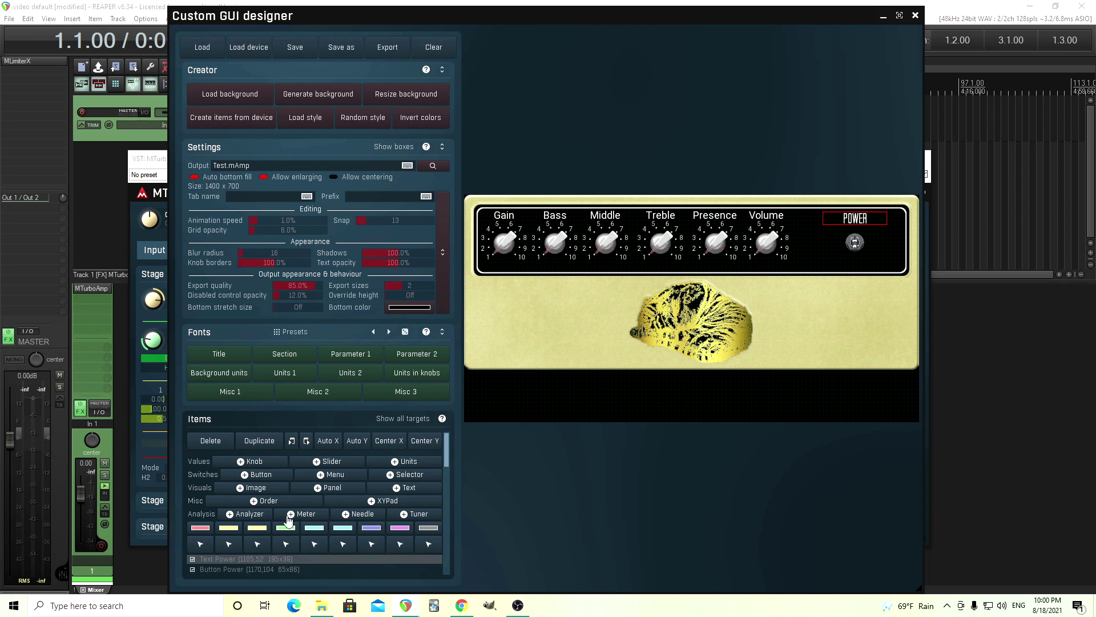
click(372, 503)
drag(512, 241, 545, 359)
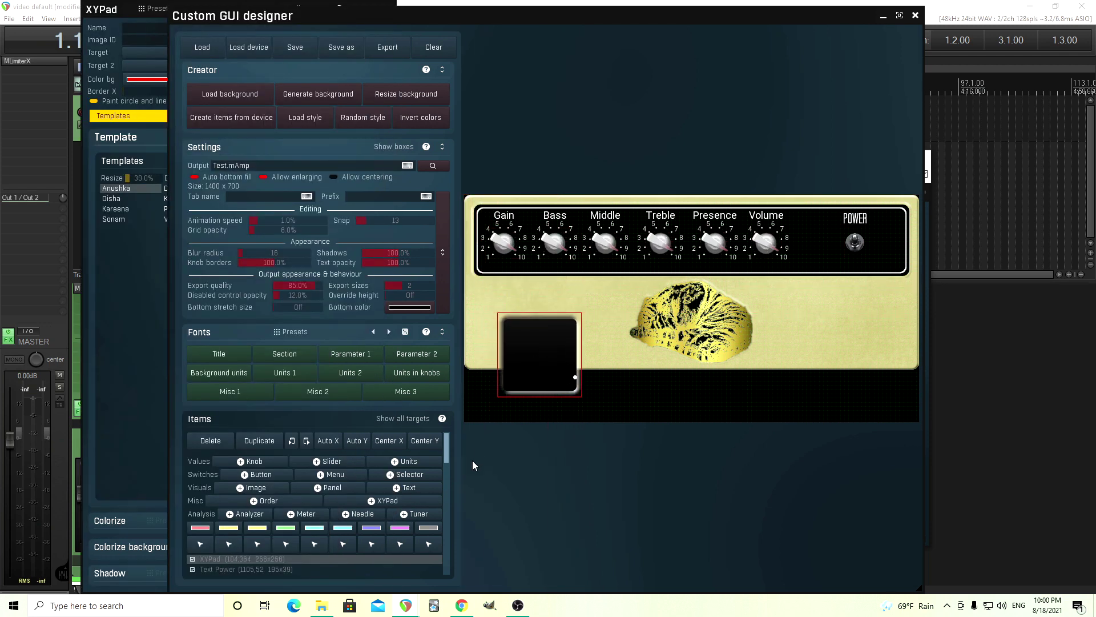
scroll(447, 463, down, 1)
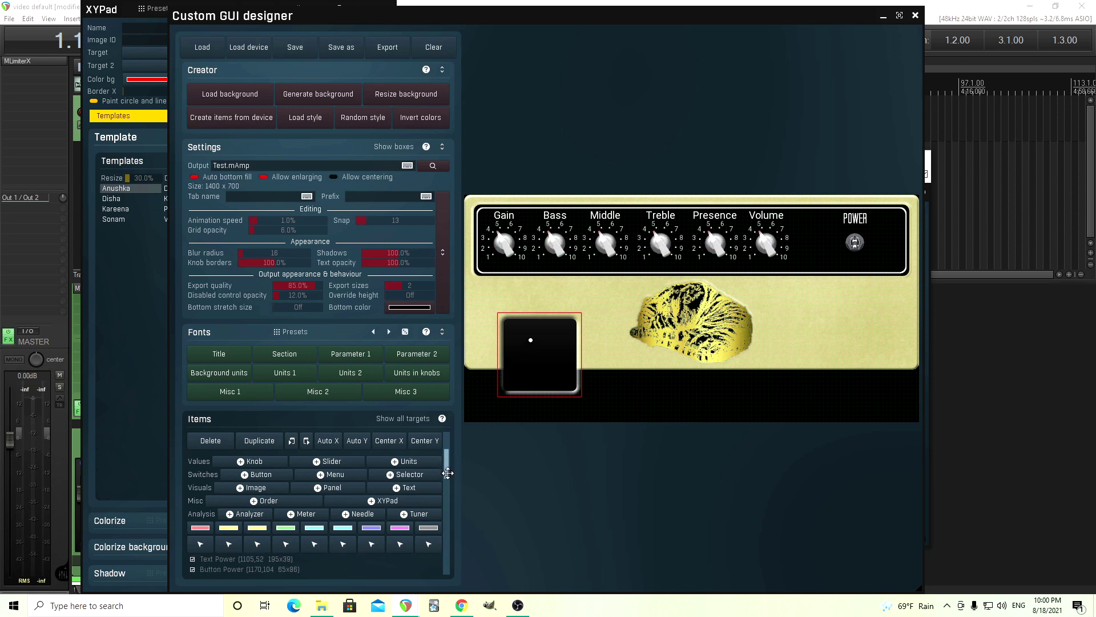
drag(448, 464, 446, 564)
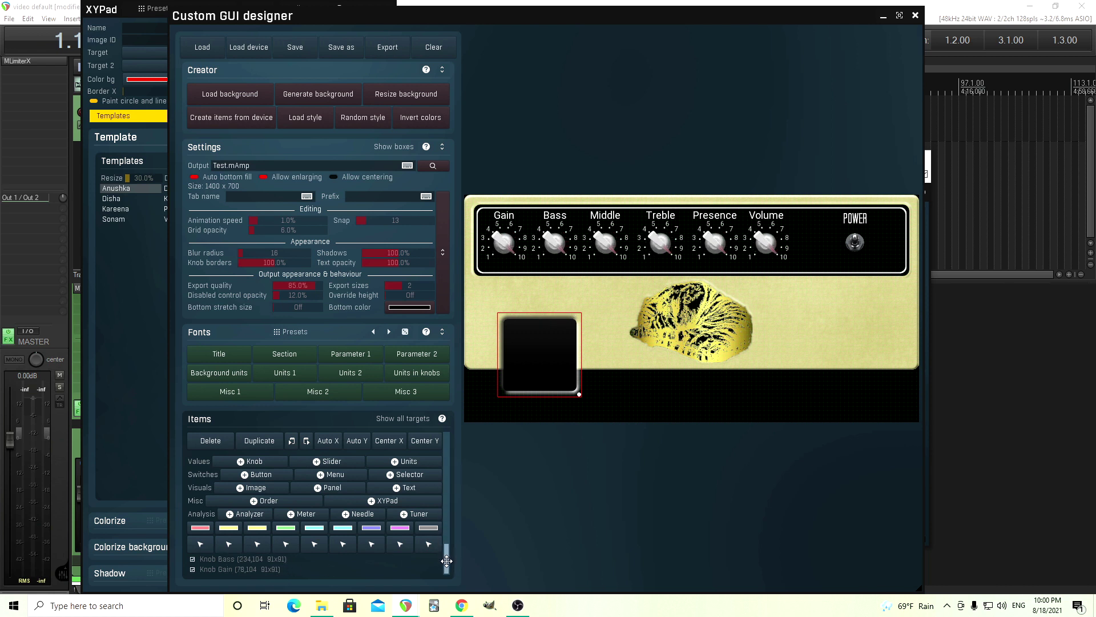
drag(447, 560, 447, 475)
click(538, 365)
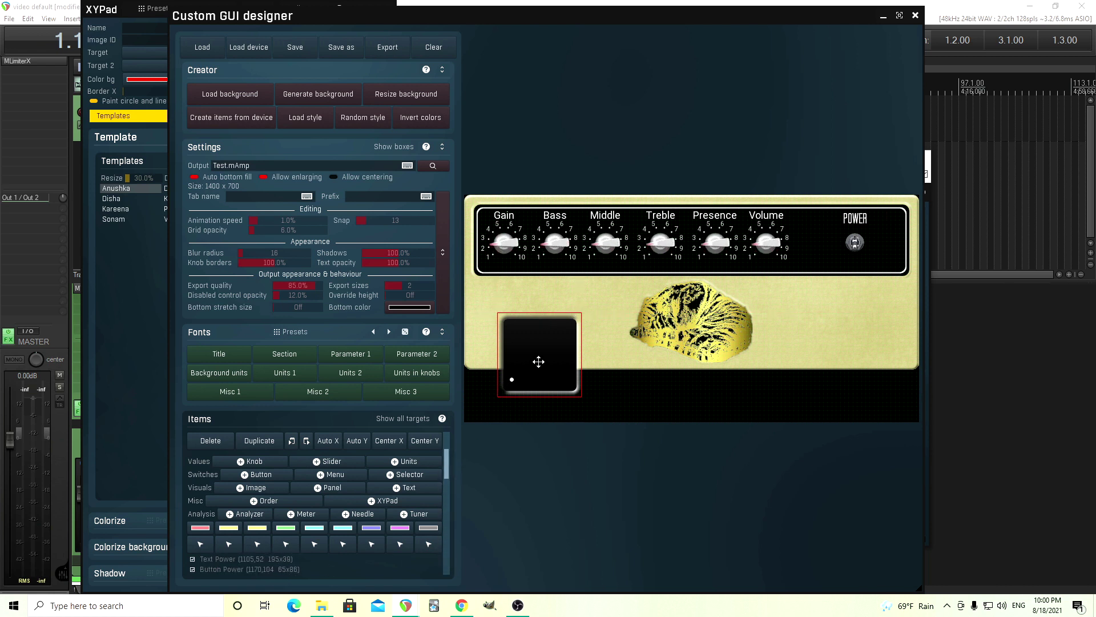
click(222, 446)
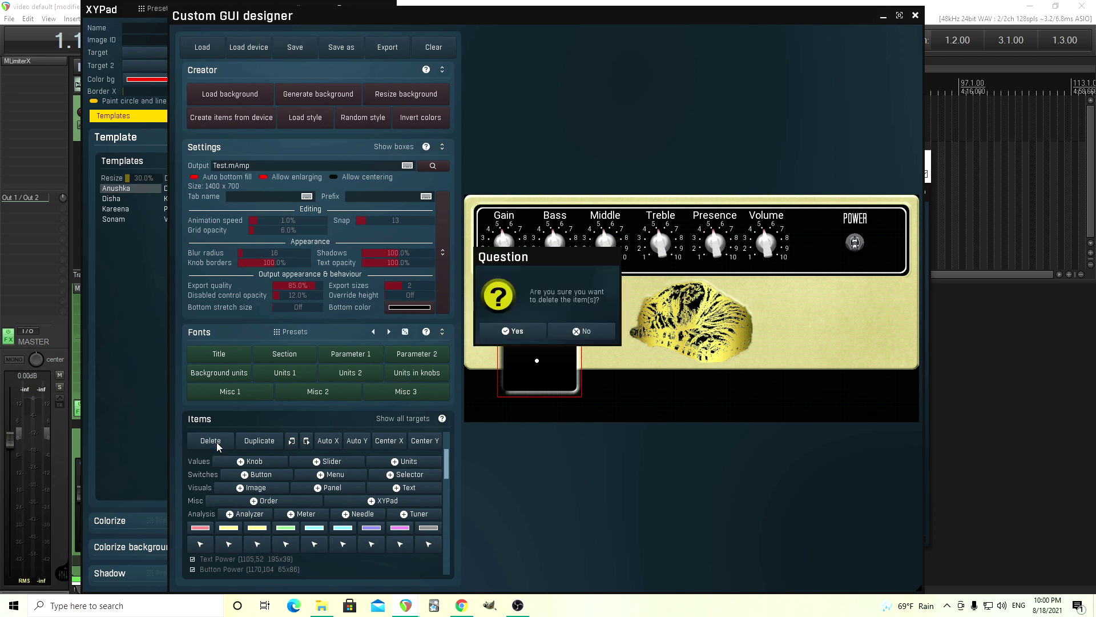
click(527, 331)
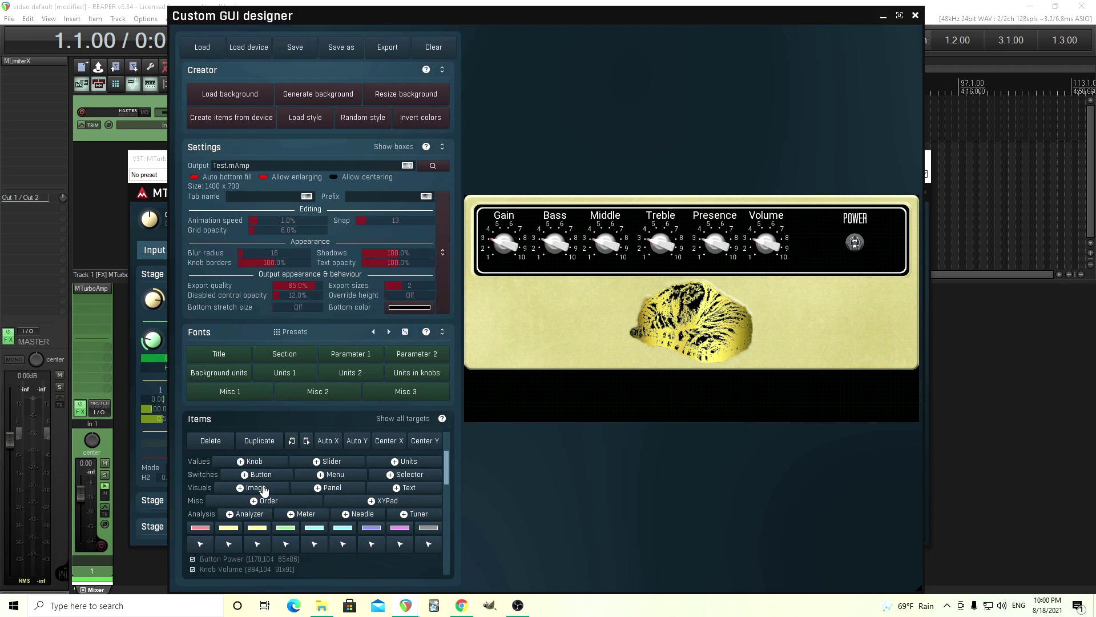
click(324, 461)
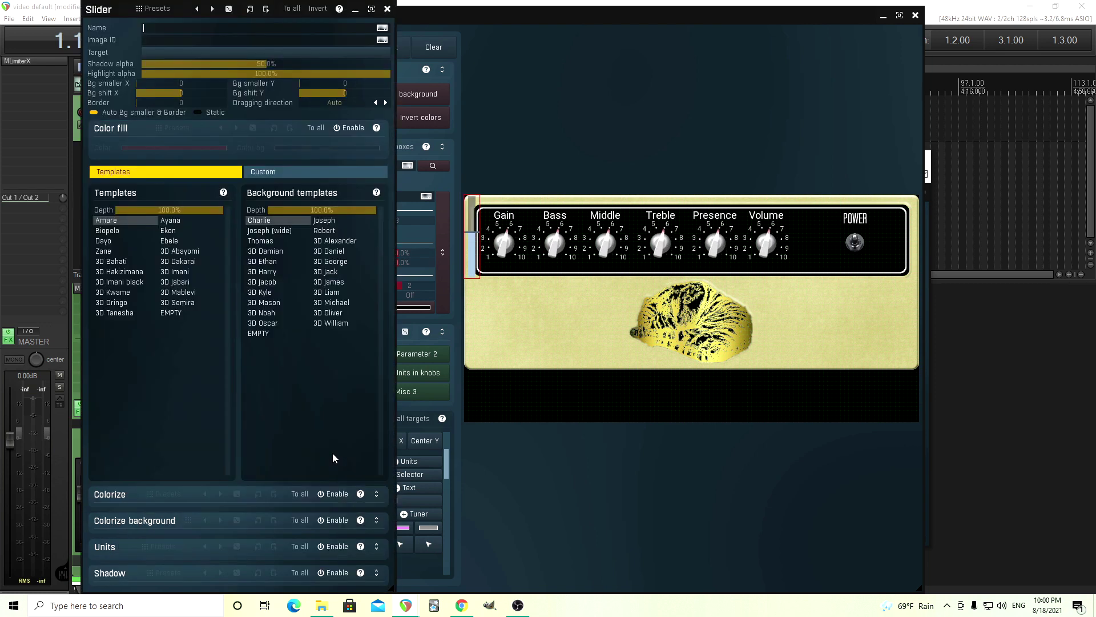
drag(472, 227, 535, 321)
click(118, 235)
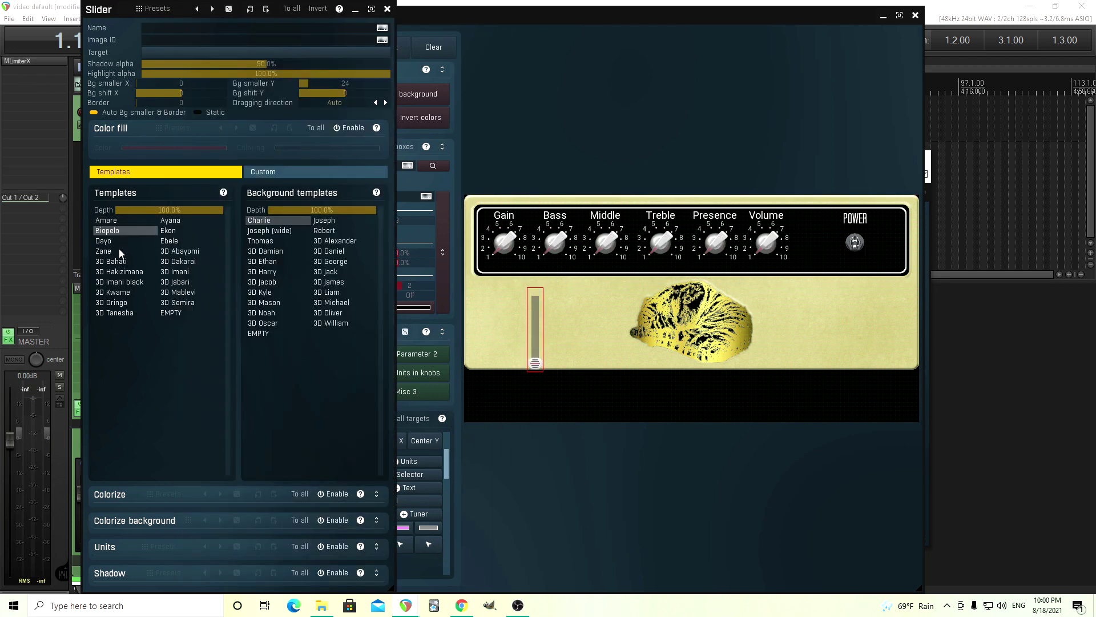
click(189, 282)
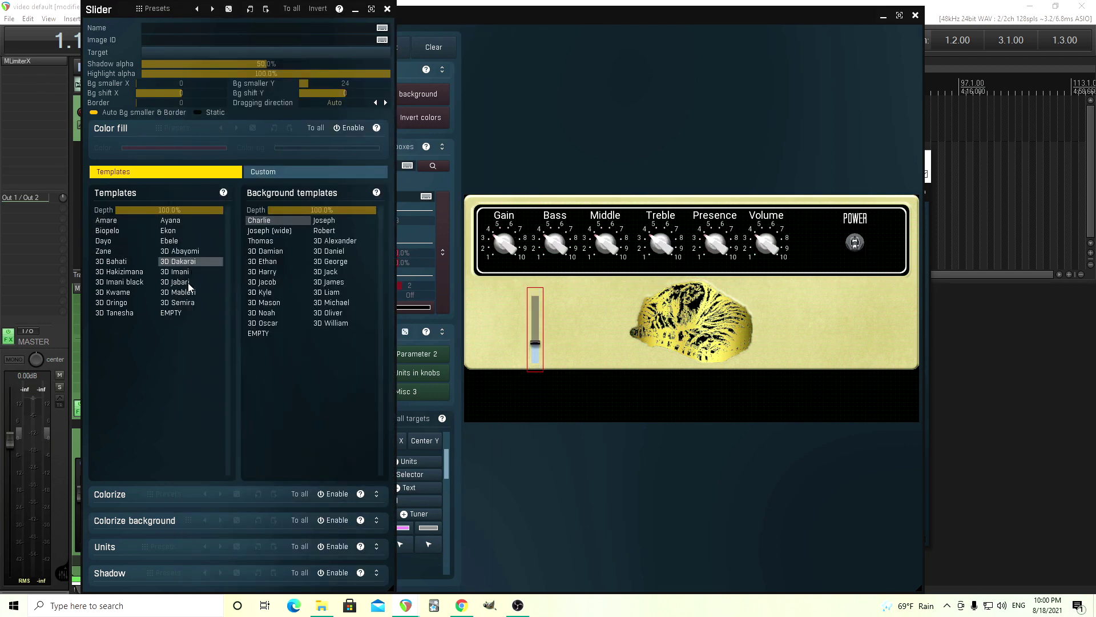
click(184, 302)
click(180, 313)
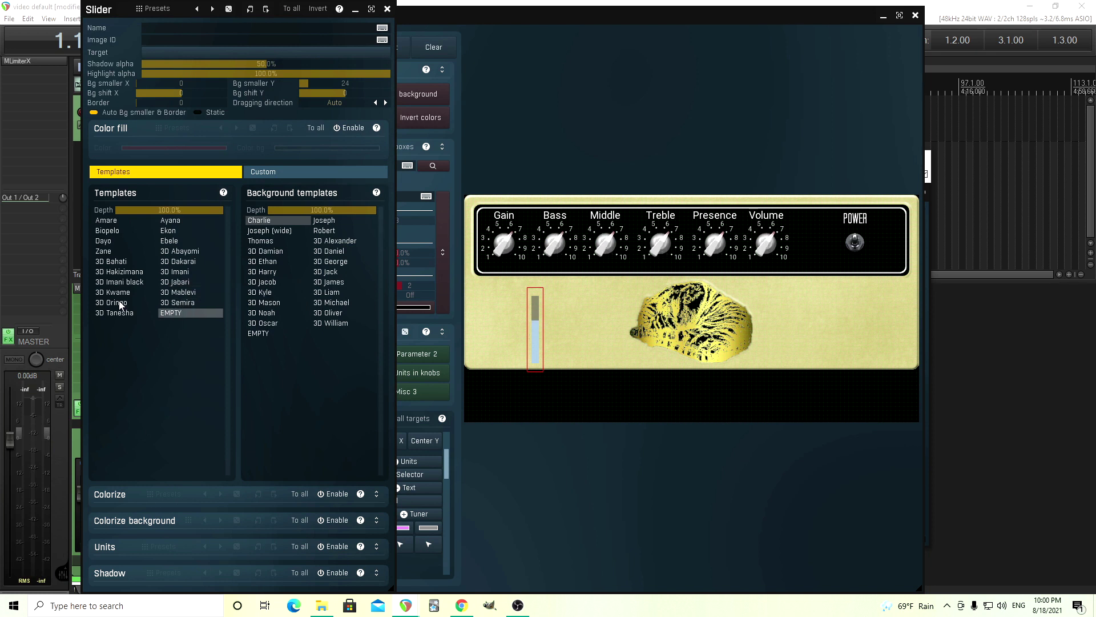
click(112, 302)
click(108, 270)
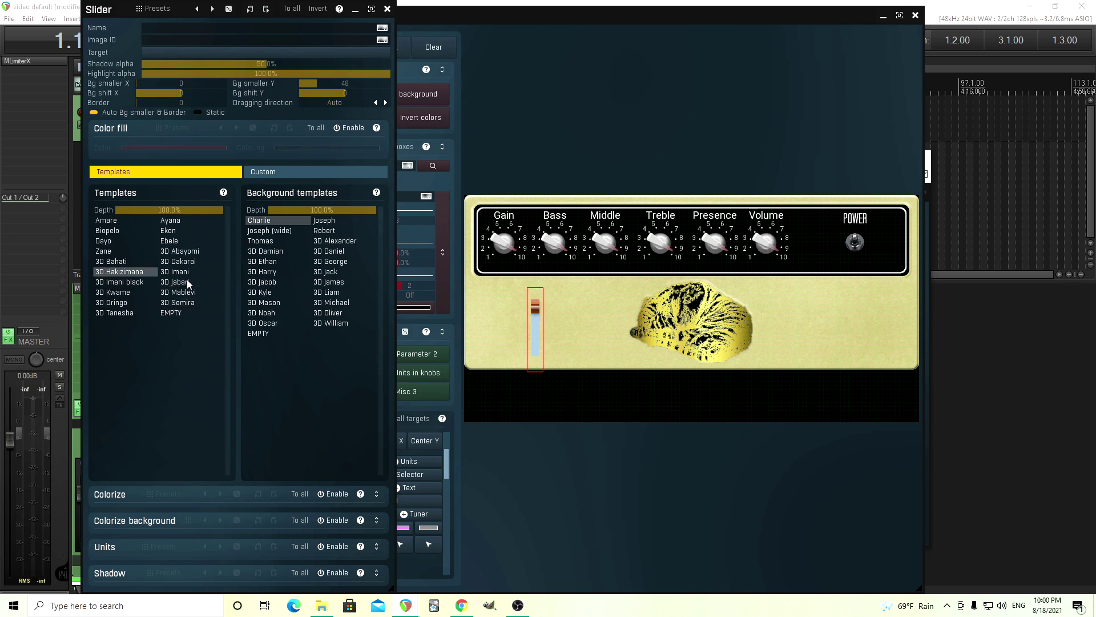
click(337, 494)
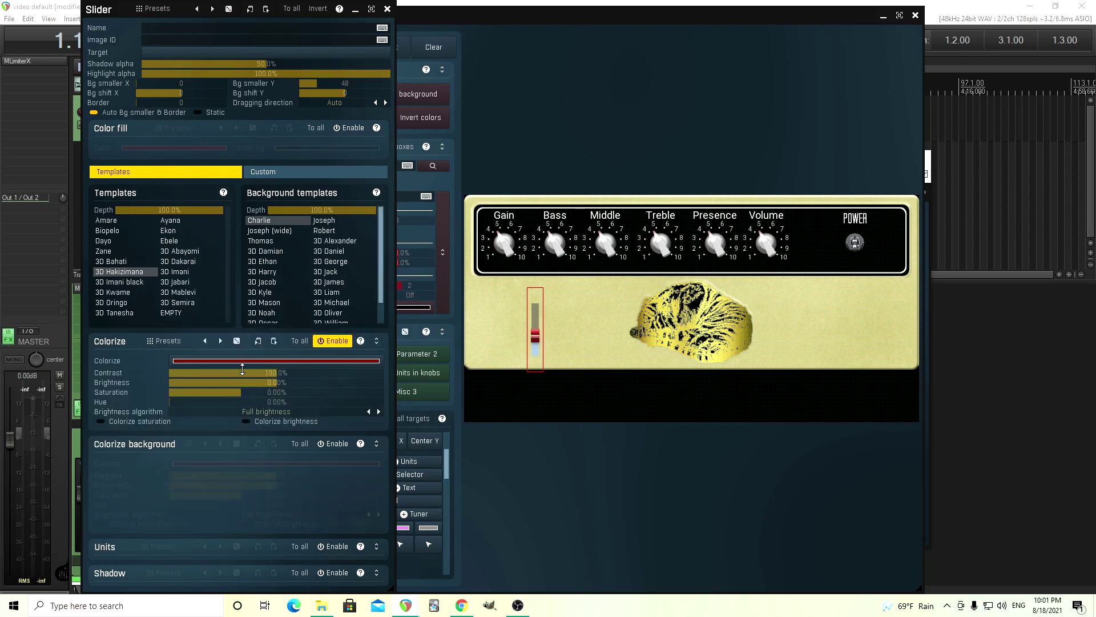
click(244, 361)
click(768, 365)
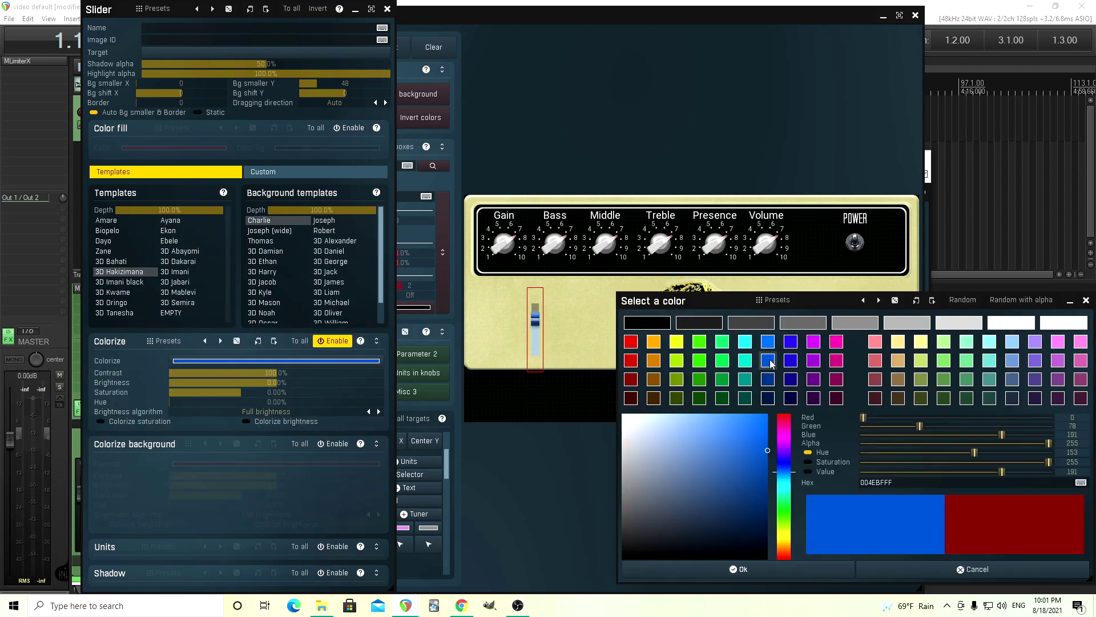
click(813, 362)
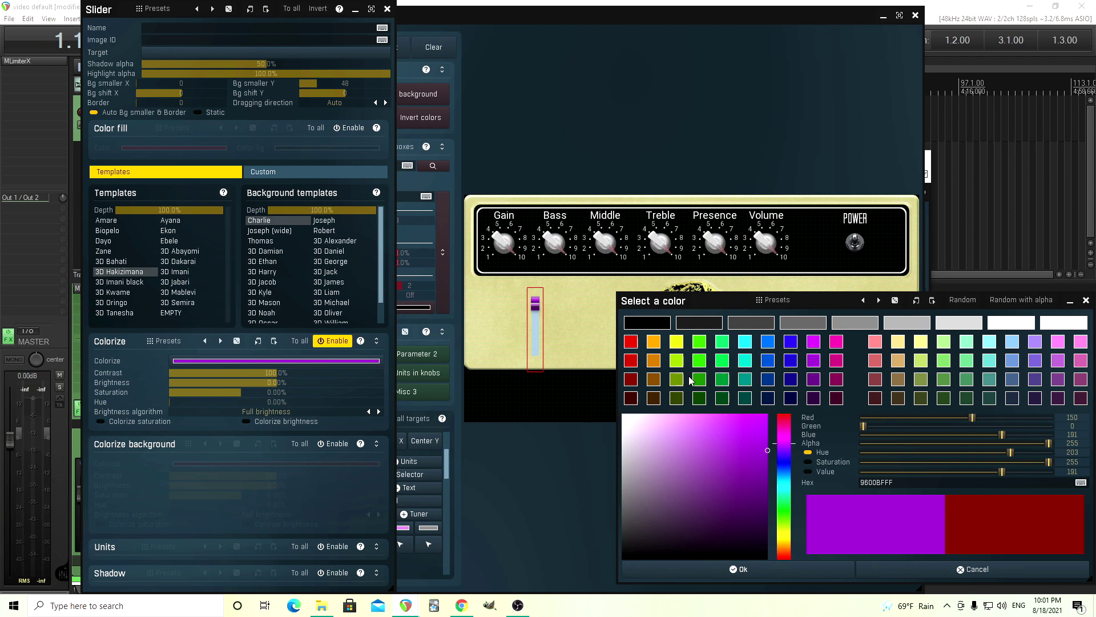
click(654, 379)
drag(658, 305, 248, 245)
click(618, 509)
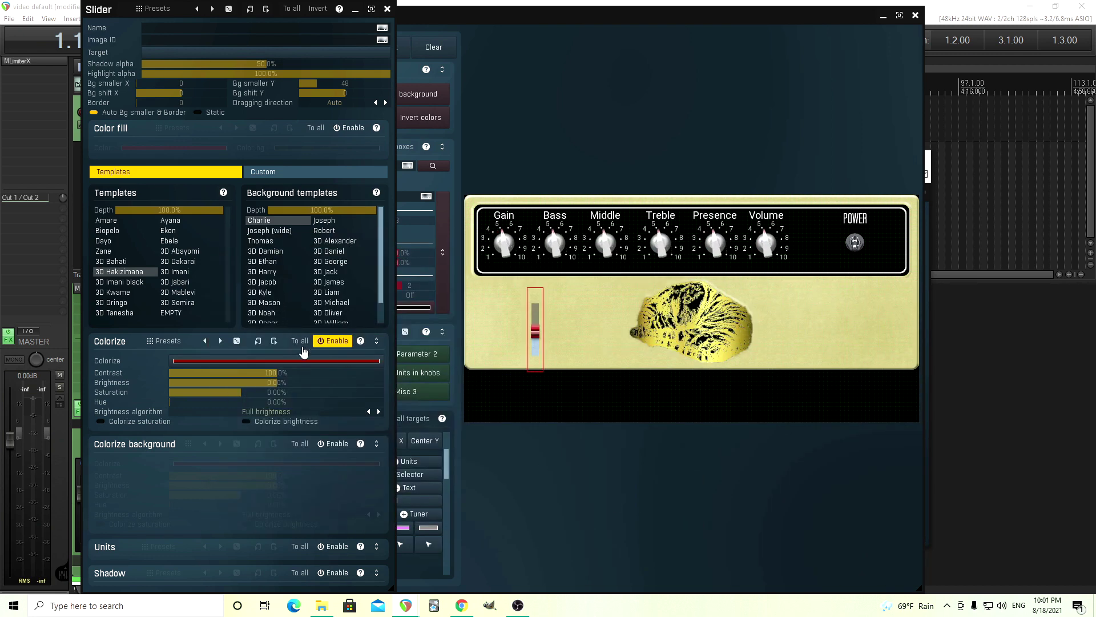
click(376, 341)
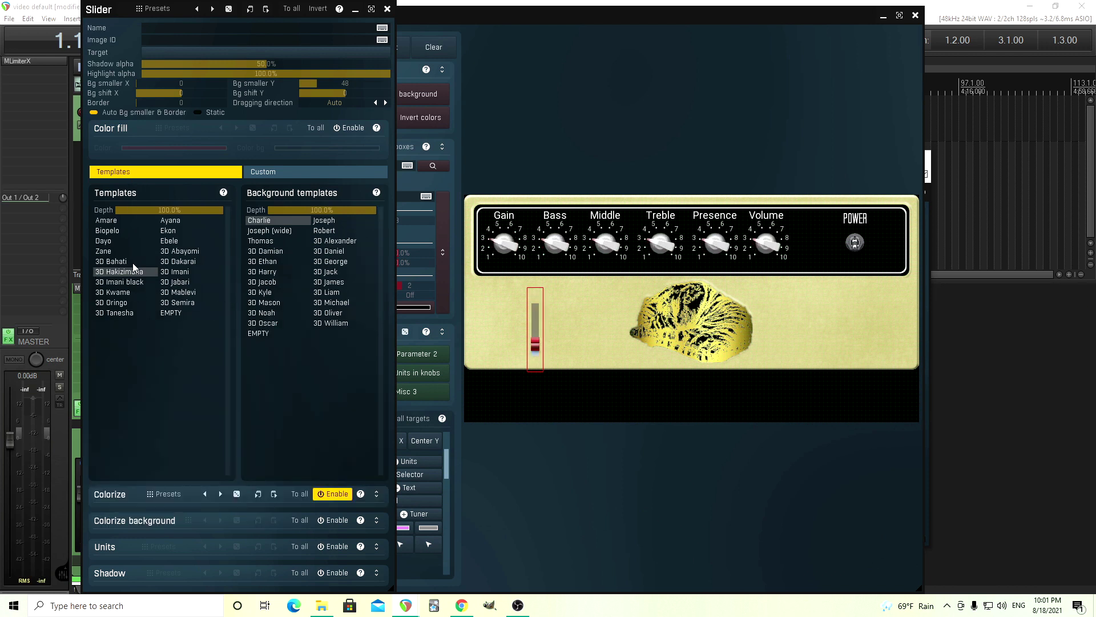
click(297, 173)
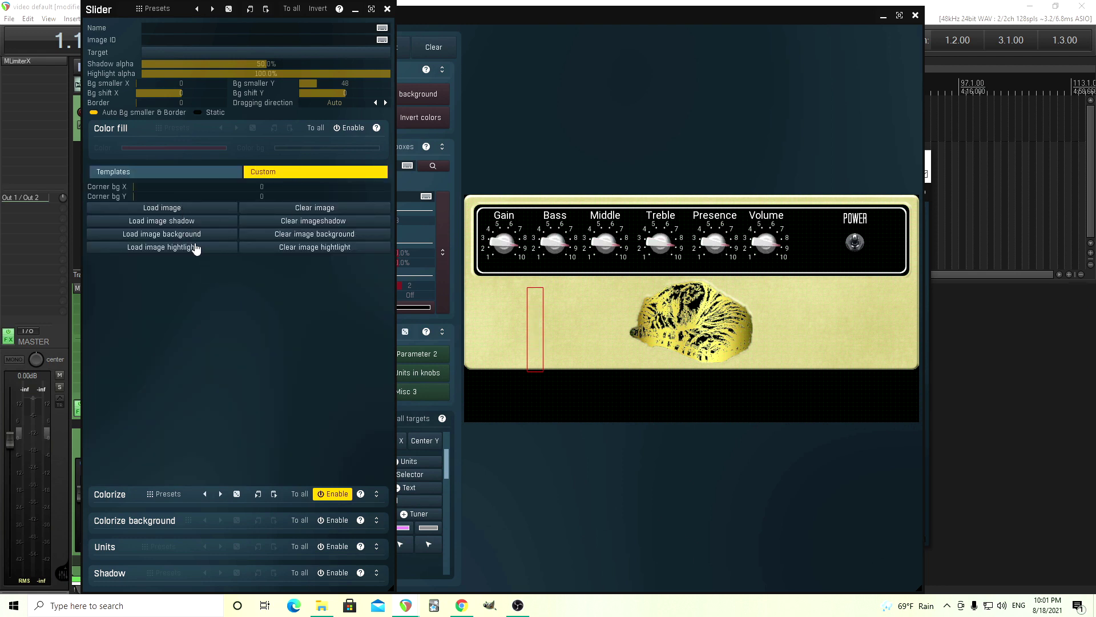
click(207, 174)
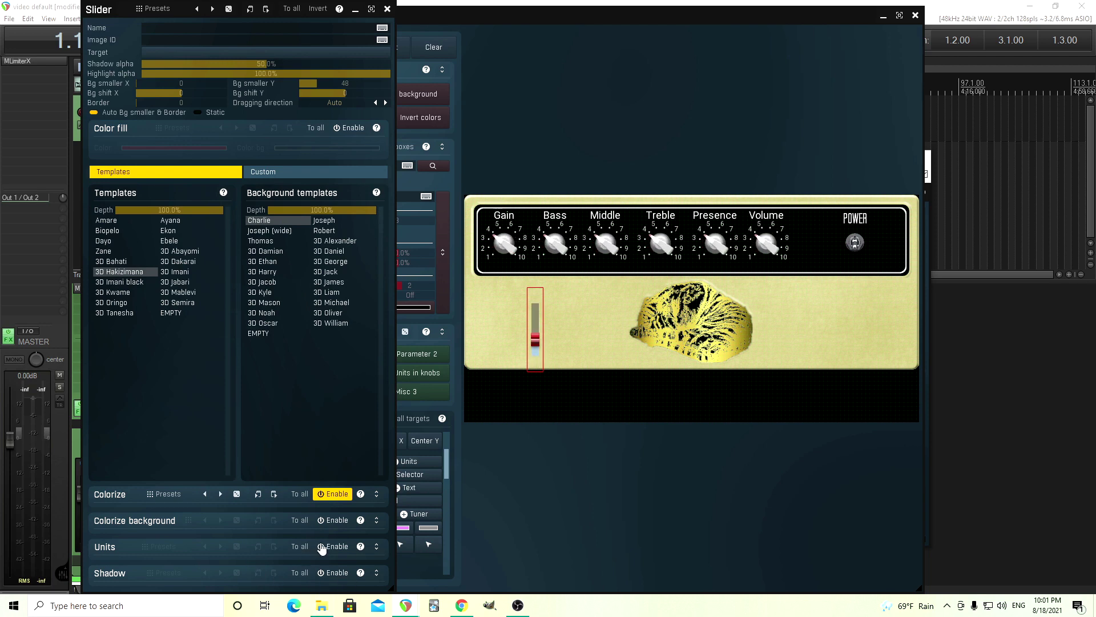
click(387, 9)
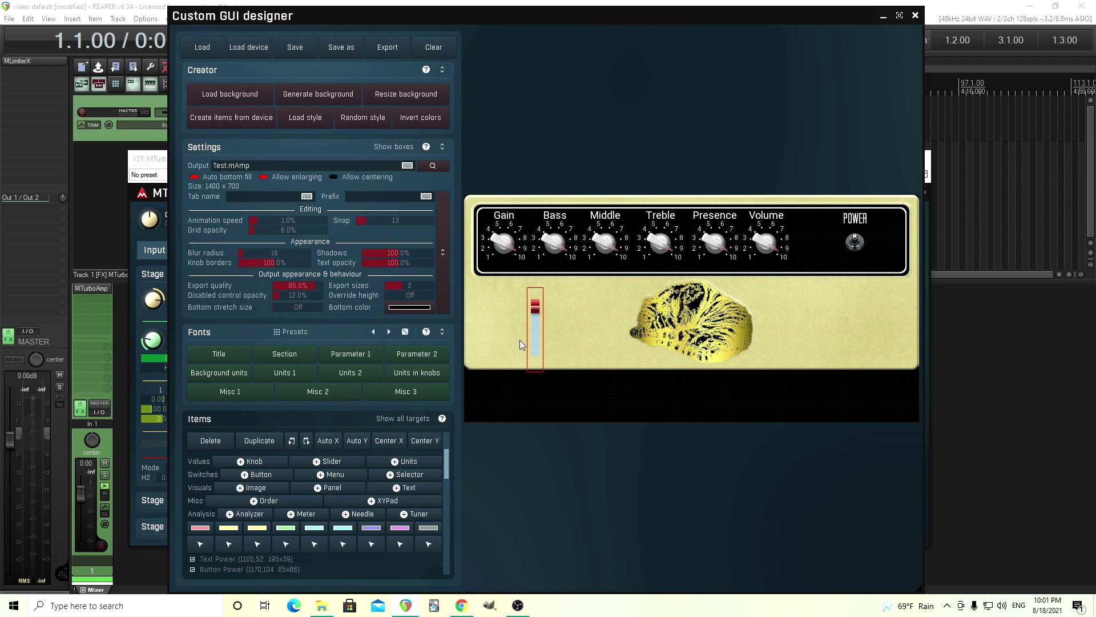
click(211, 442)
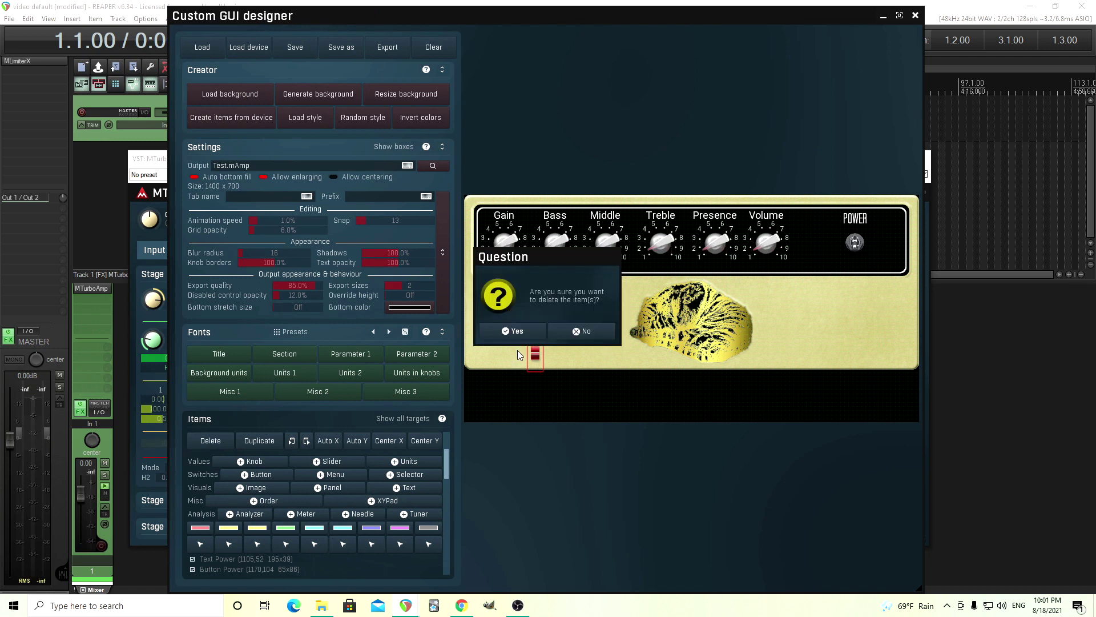
click(512, 331)
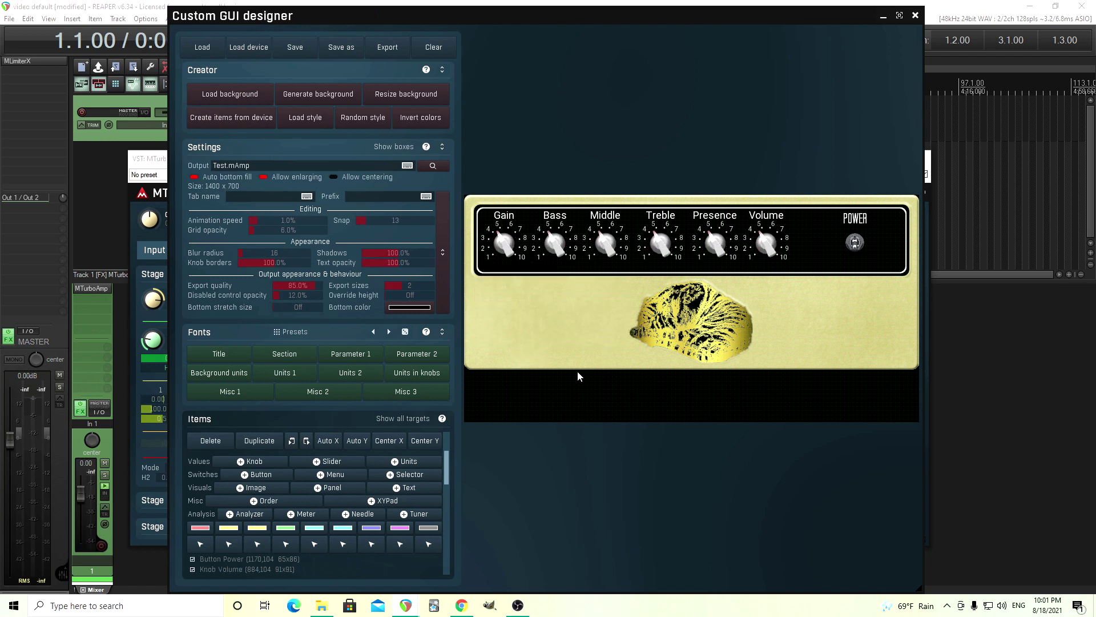
Save the GUI project as 'video test' in D:/Melda GUI, overwriting it, and export it.
click(336, 52)
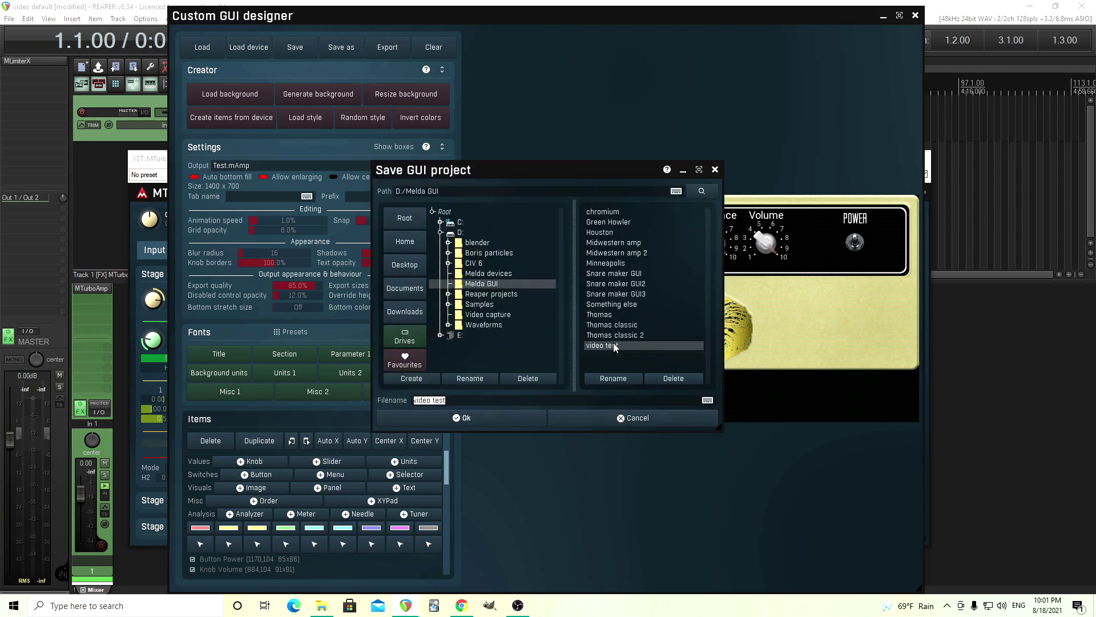
click(492, 424)
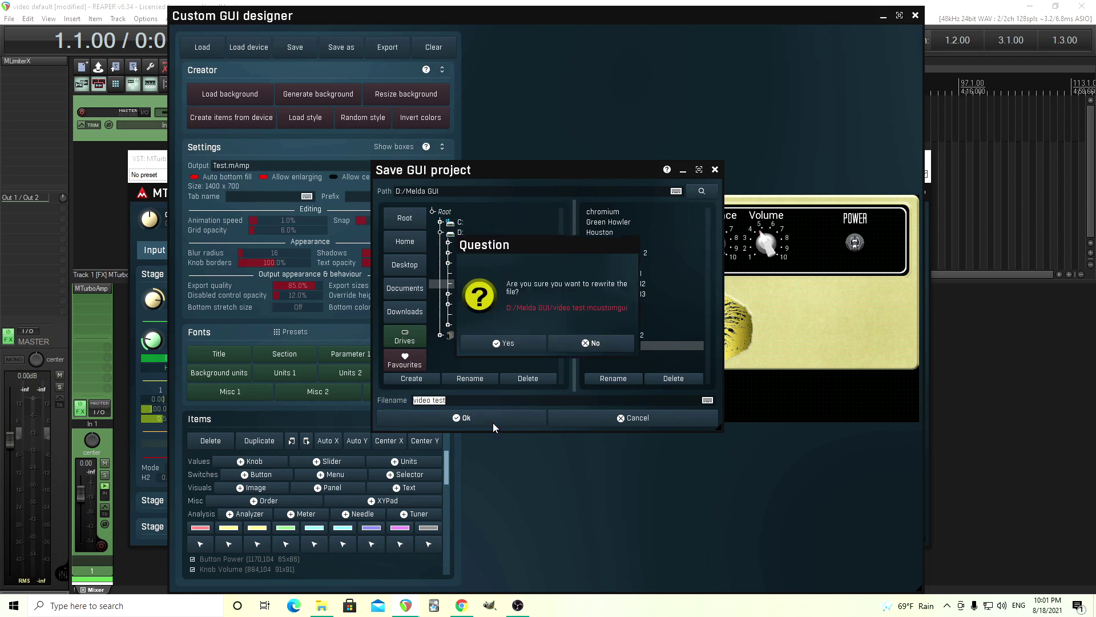
click(508, 340)
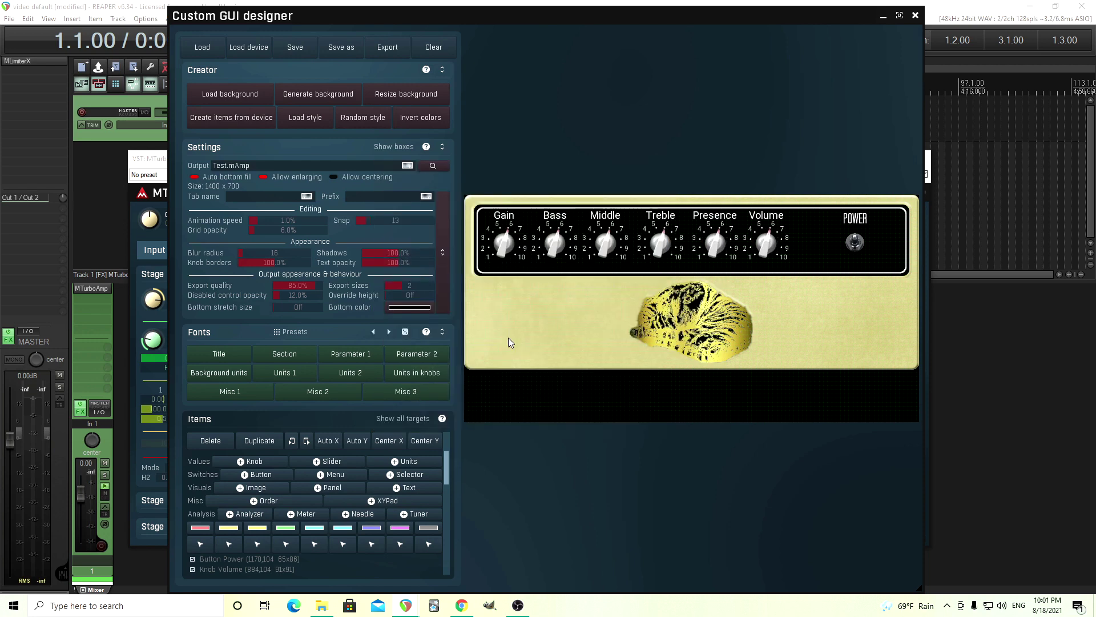
click(386, 53)
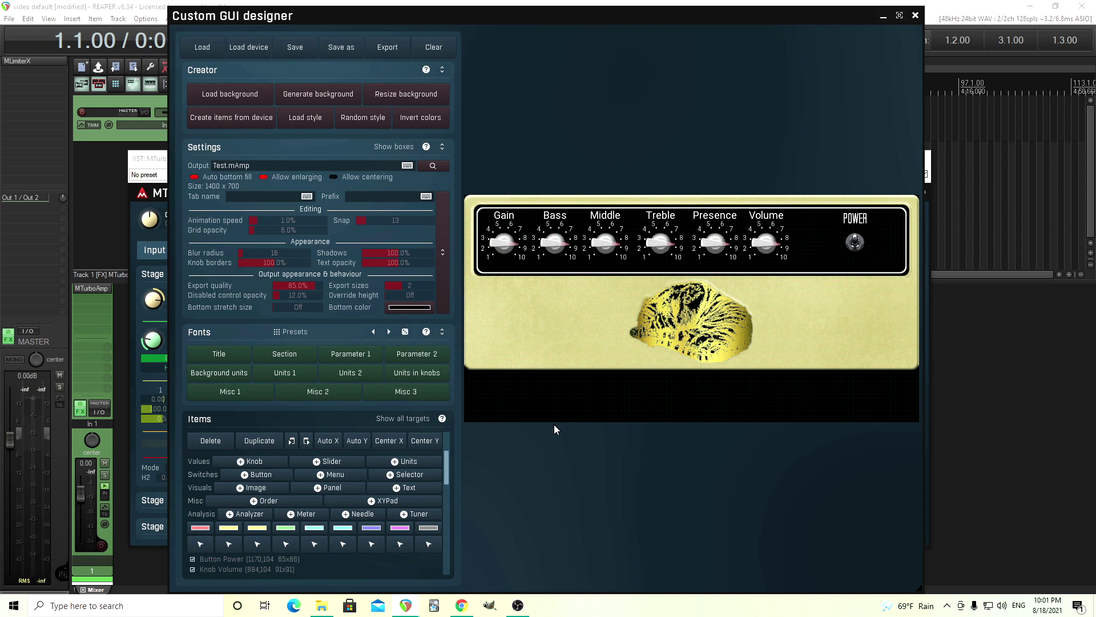
Close the GUI designer, leave edit mode, preview Solid Jazz, then load the Test amp.
click(915, 15)
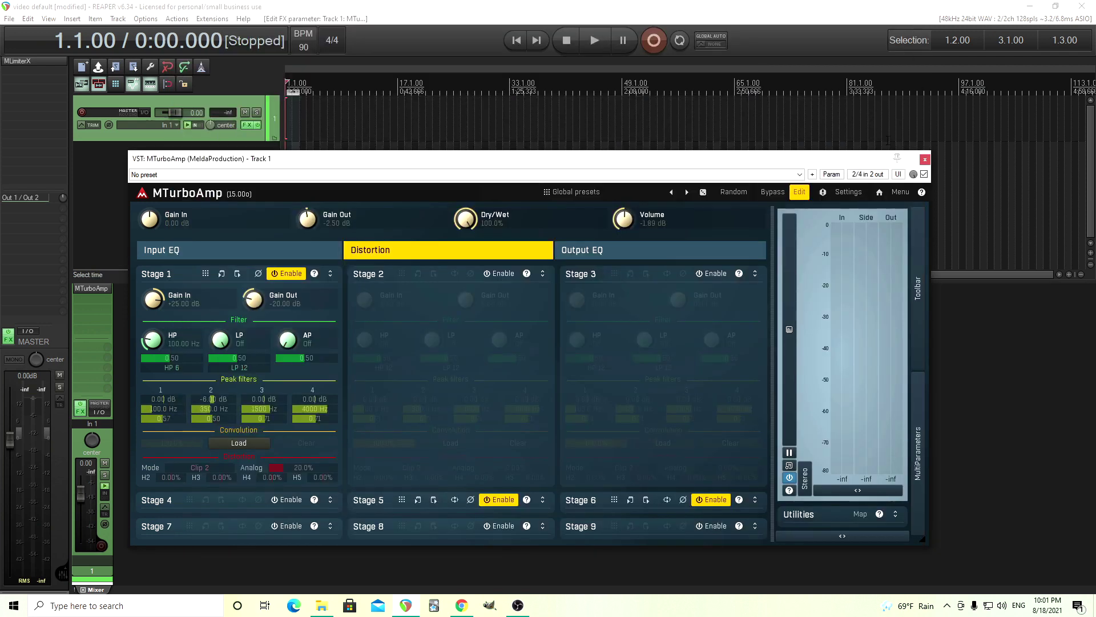
click(801, 198)
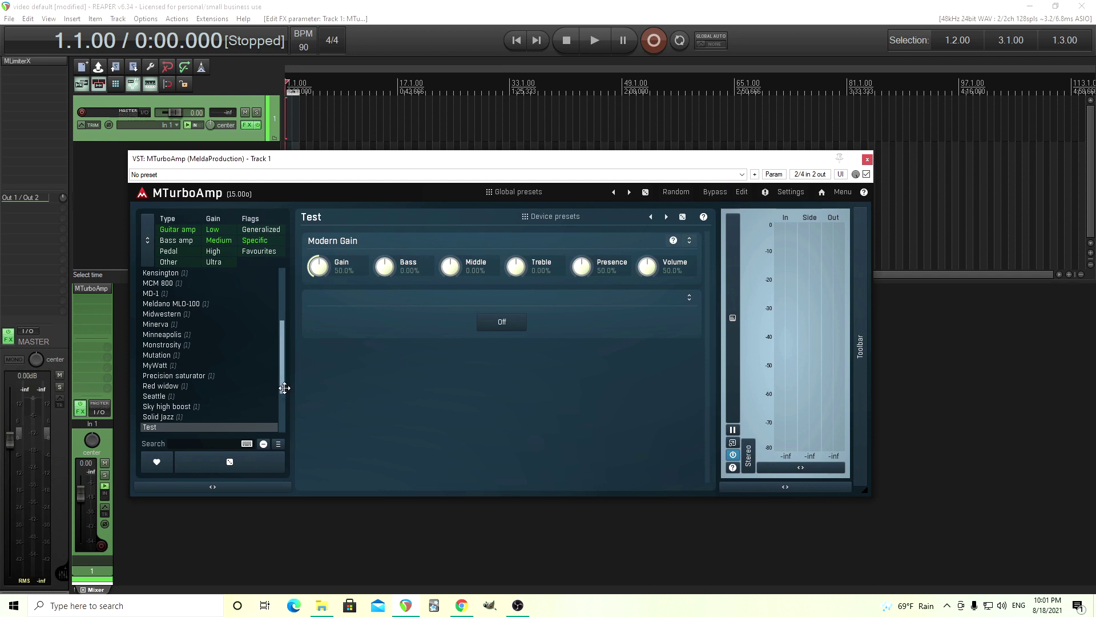
click(193, 417)
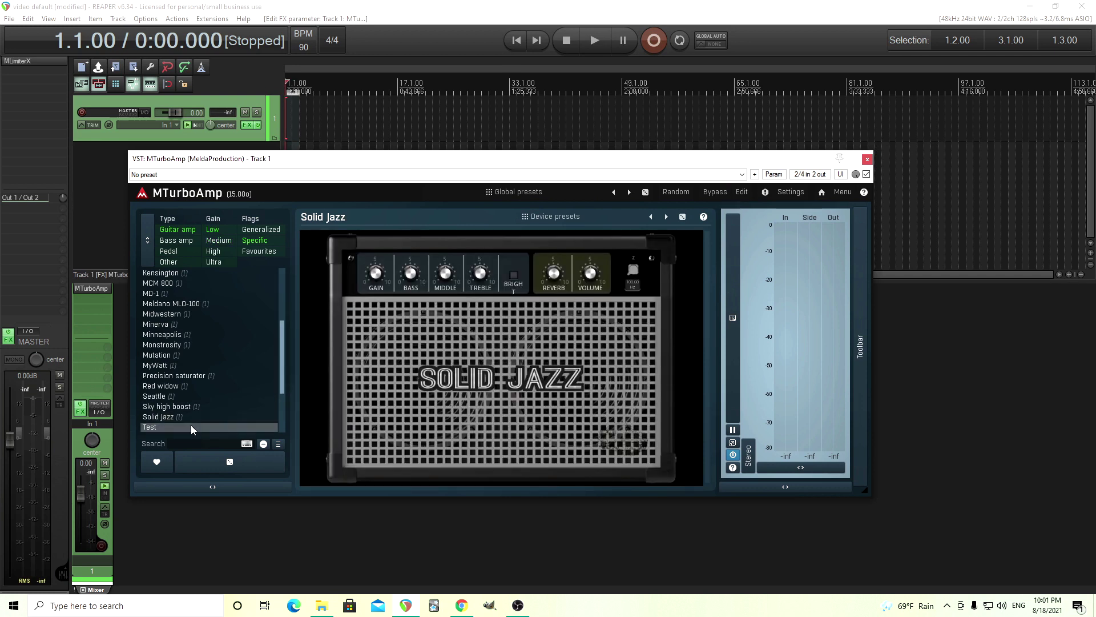
click(191, 428)
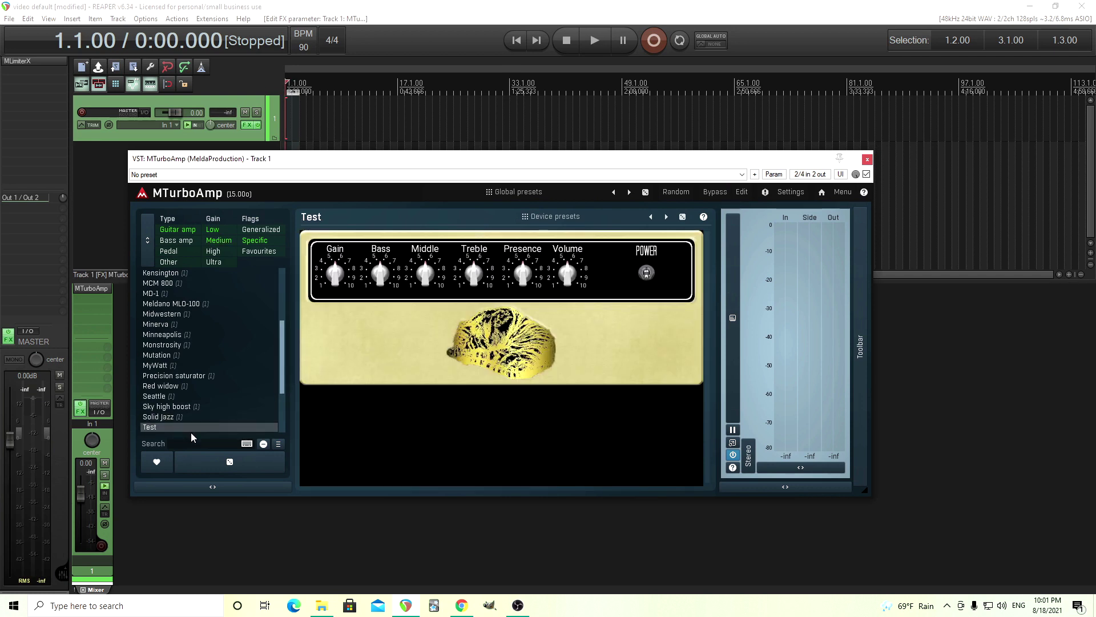
Enlarge the MTurboAmp window to show the cream Test amp face in full.
drag(863, 491, 950, 573)
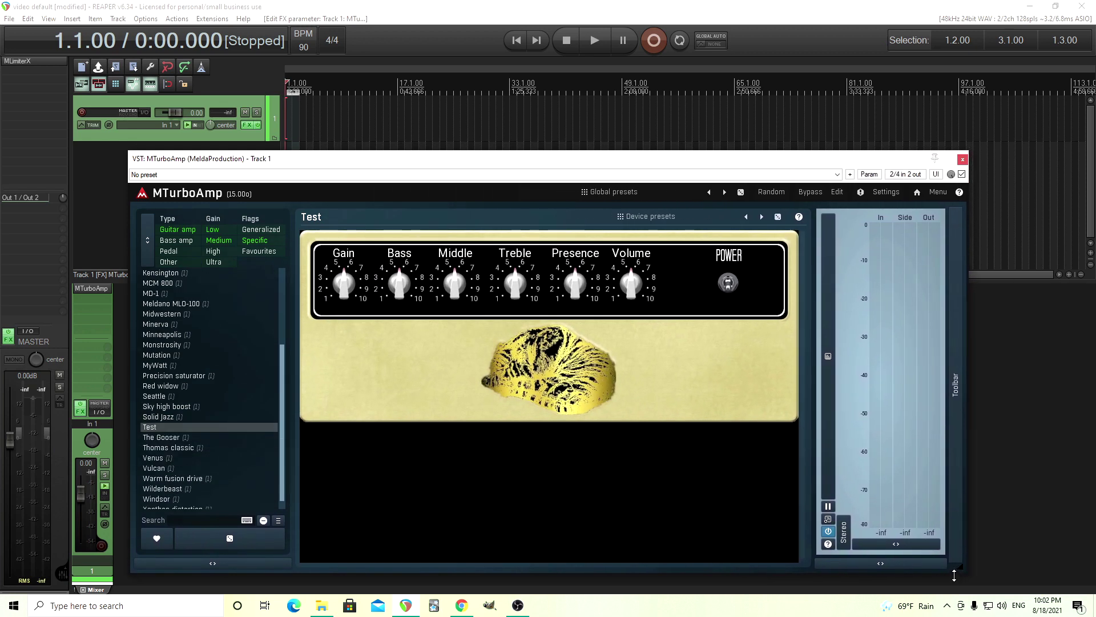
click(938, 194)
click(807, 165)
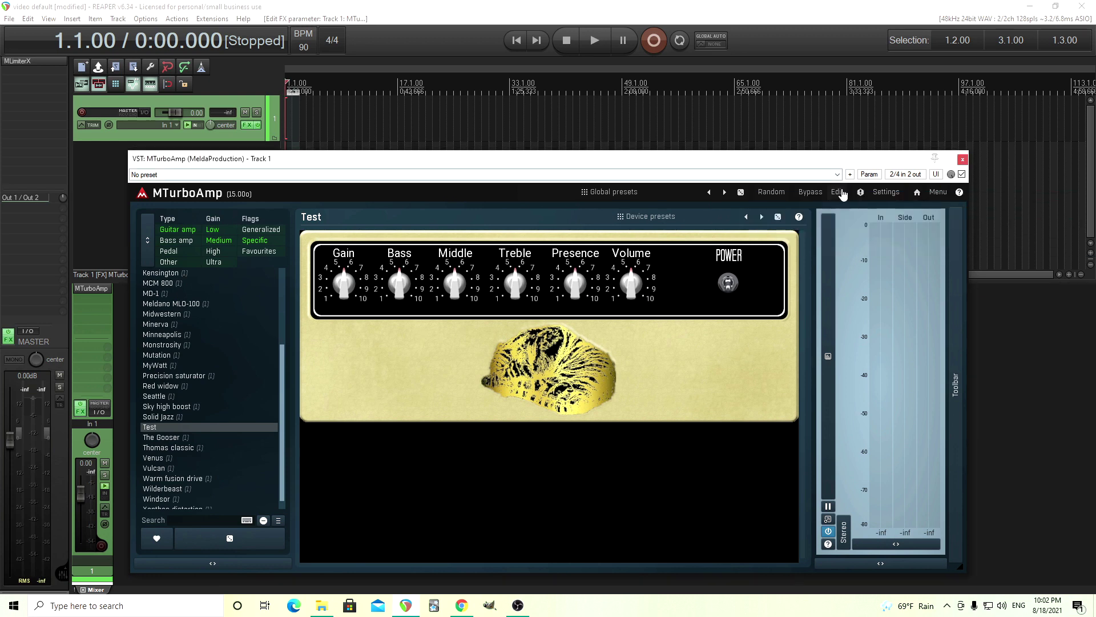
Switch back into edit mode and reopen the Custom GUI designer from the main menu.
click(837, 192)
click(901, 193)
click(898, 257)
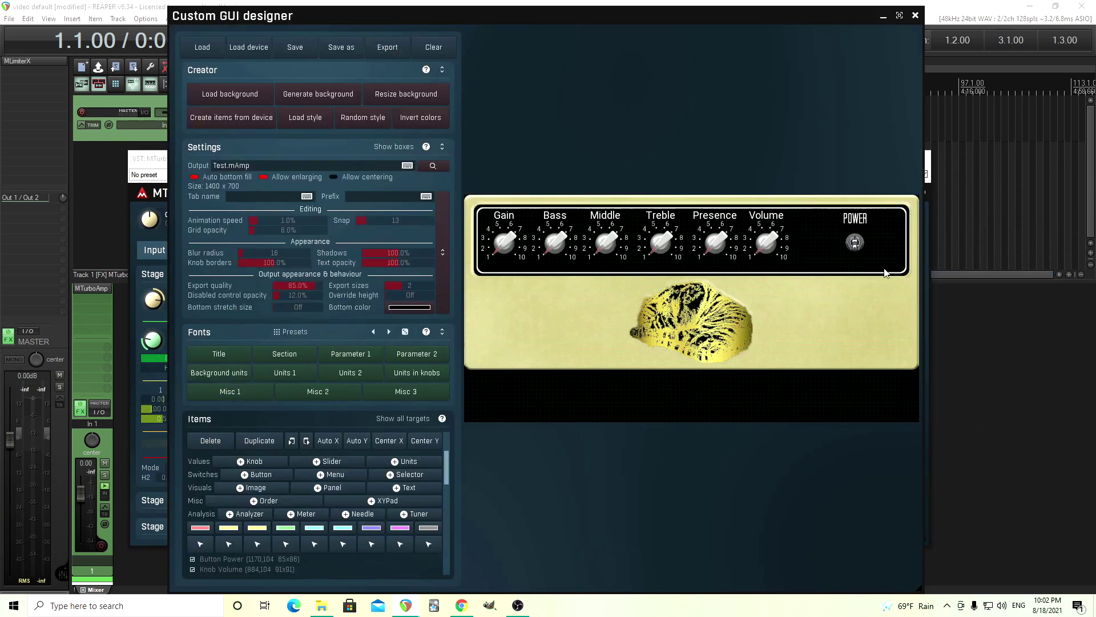
Shift the Volume and Presence knobs further right on the amp face, then close the designer.
click(770, 243)
drag(770, 244, 794, 244)
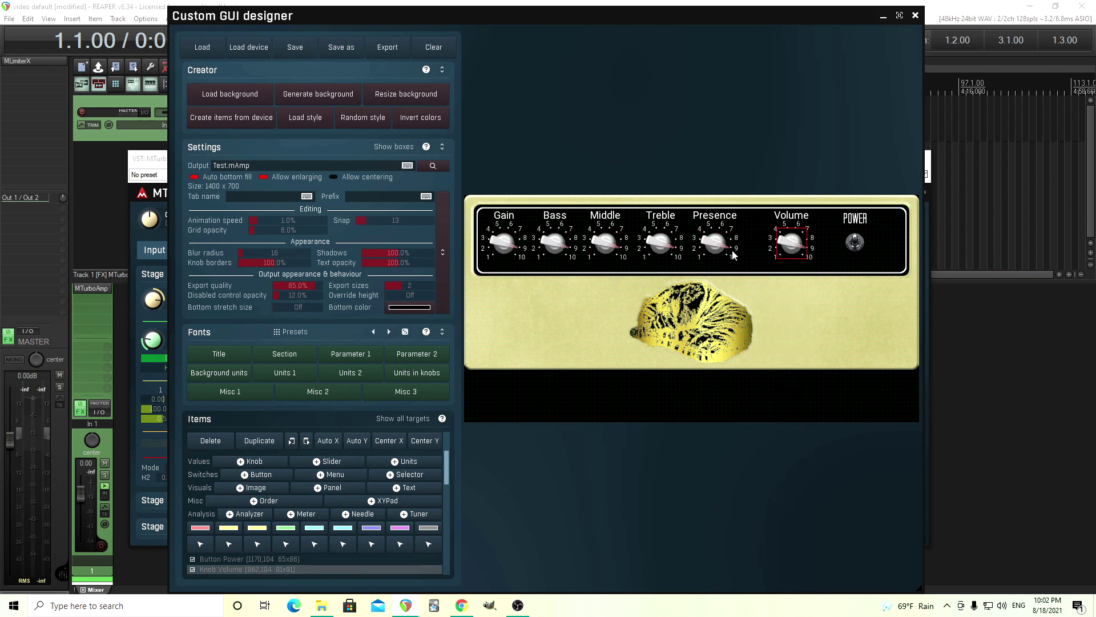
drag(700, 244, 719, 243)
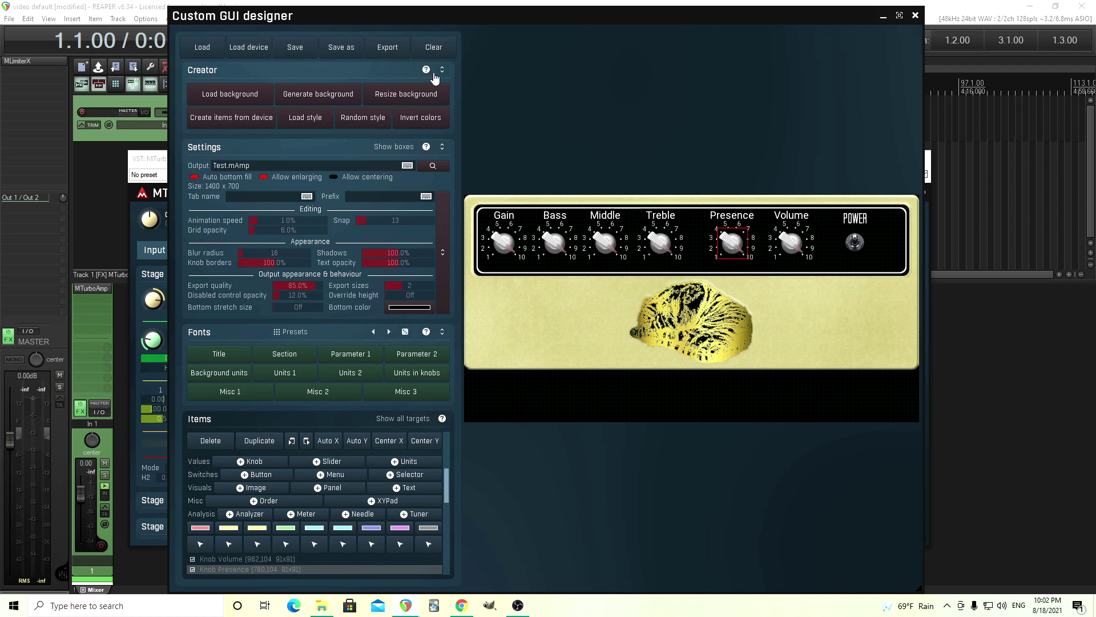
click(915, 16)
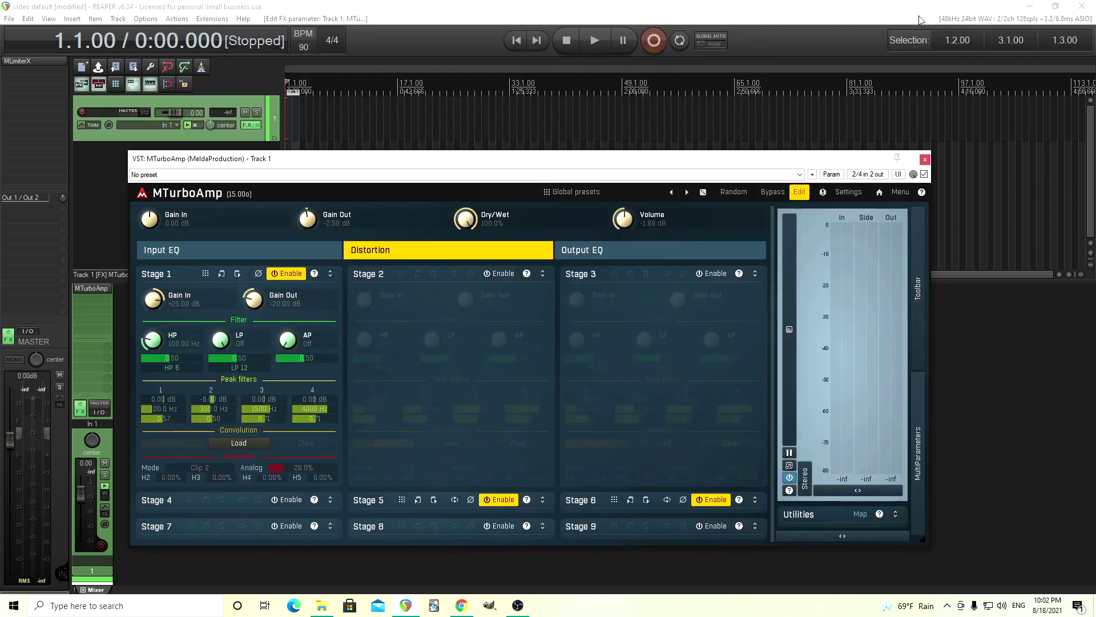